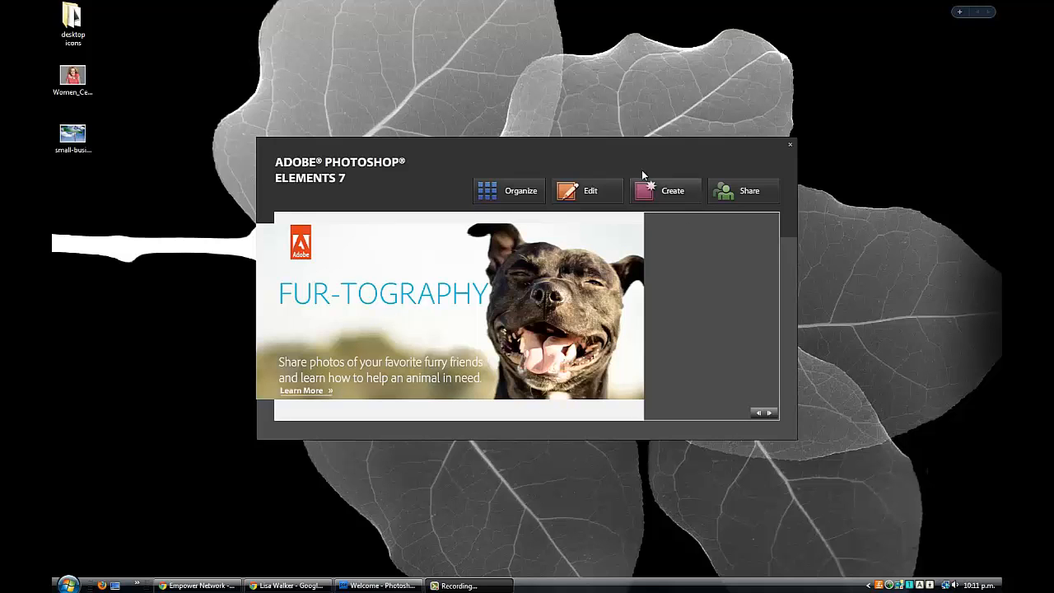
Start the photo editor and open the image Women_Celebrities_-_Katherine_Marie_Heigl from the Desktop
click(591, 193)
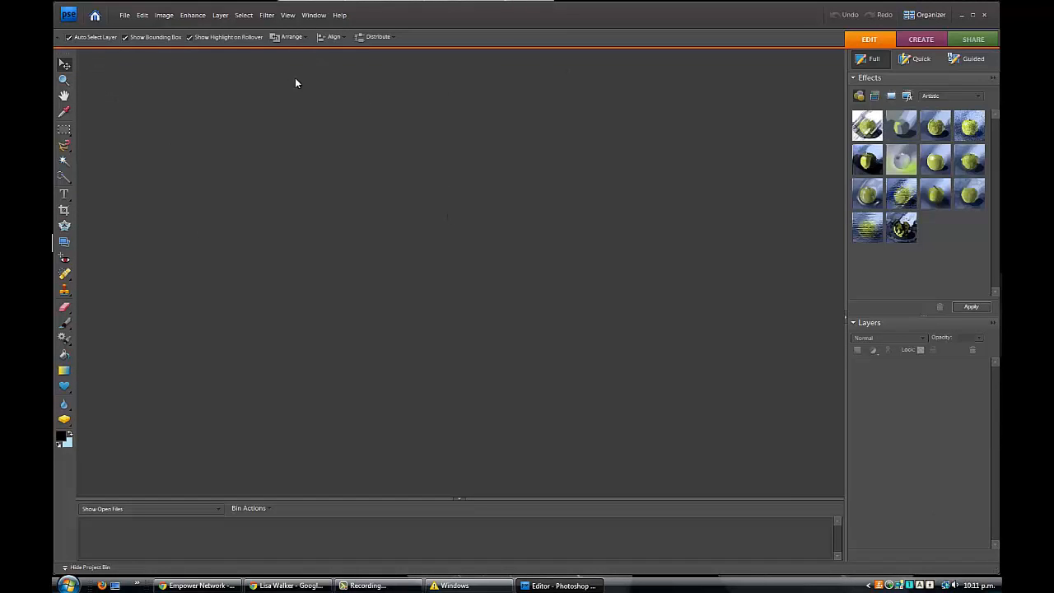
click(123, 17)
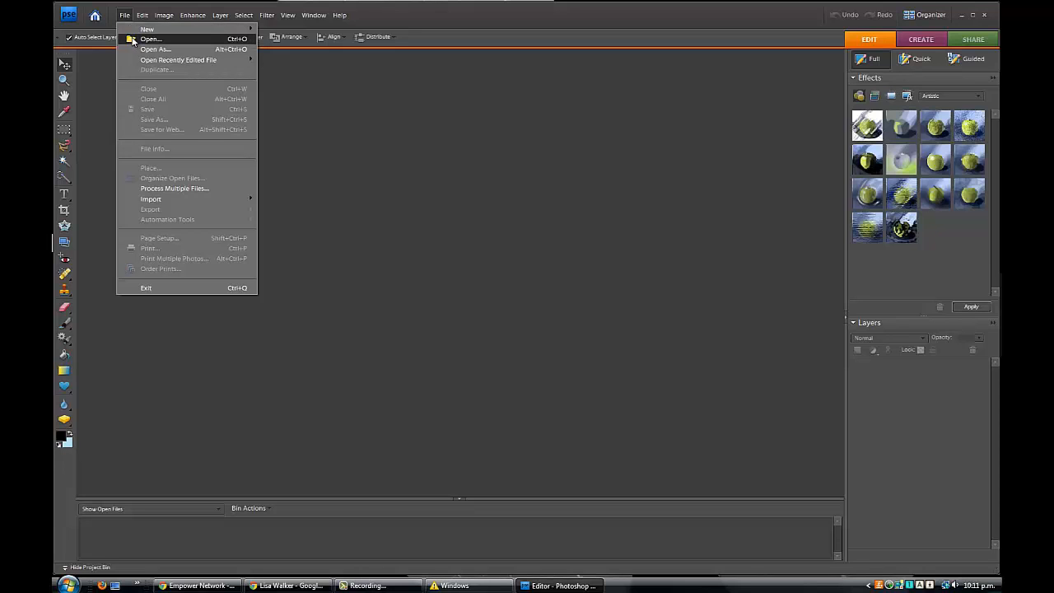
click(133, 40)
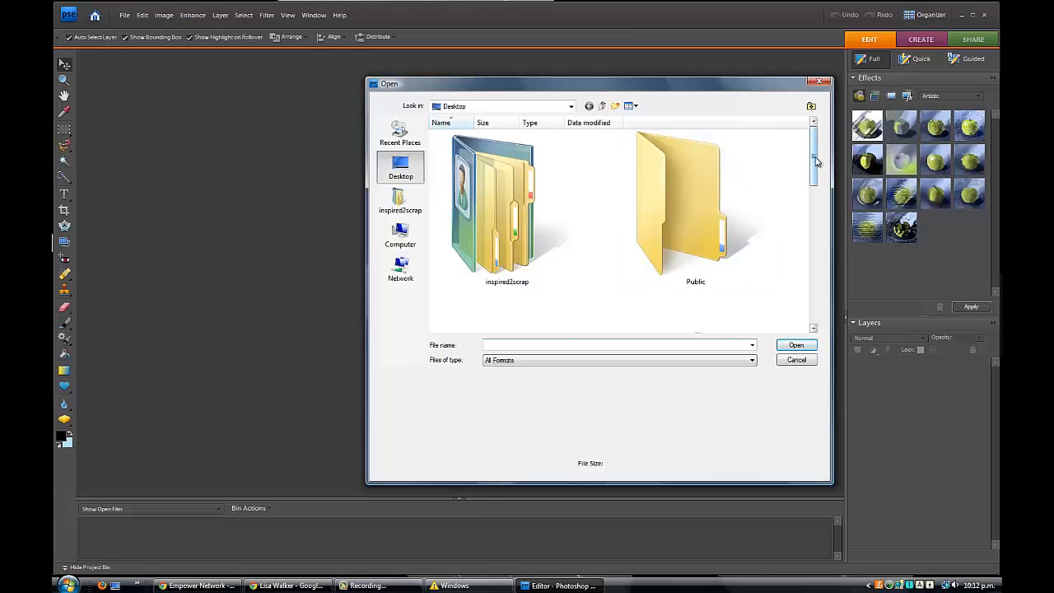
drag(815, 159, 814, 324)
click(506, 264)
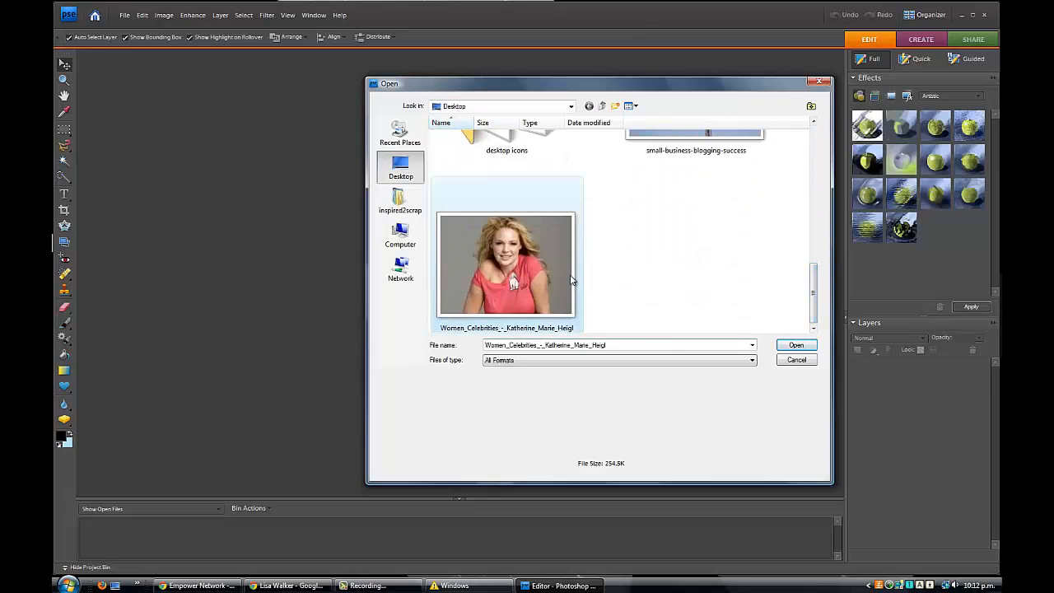
click(797, 346)
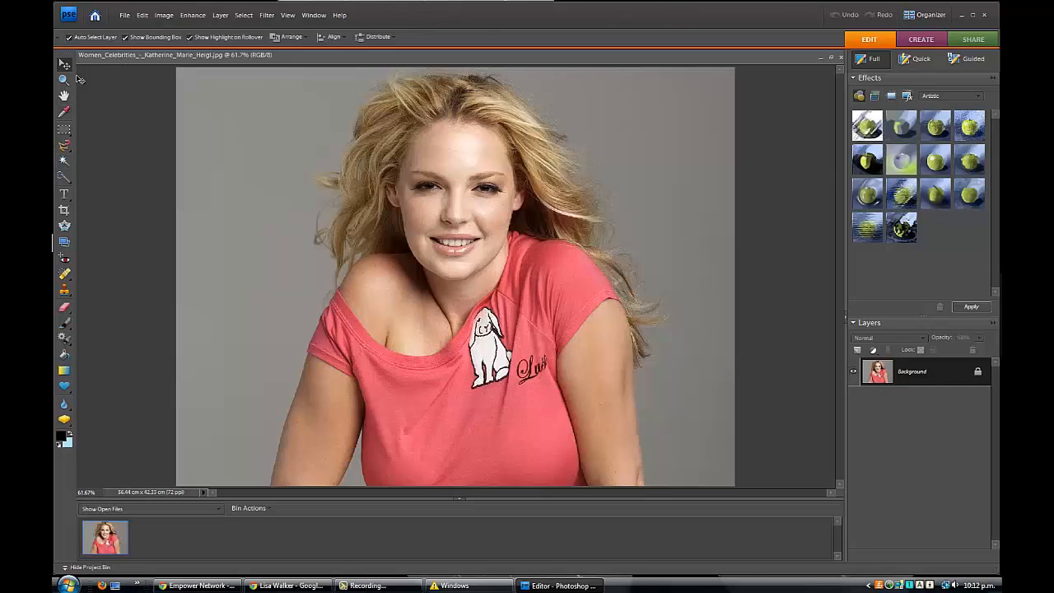
Draw a square marquee selection of about 33 cm around the woman's head and shoulders, using a fixed 1:1 aspect ratio
click(66, 132)
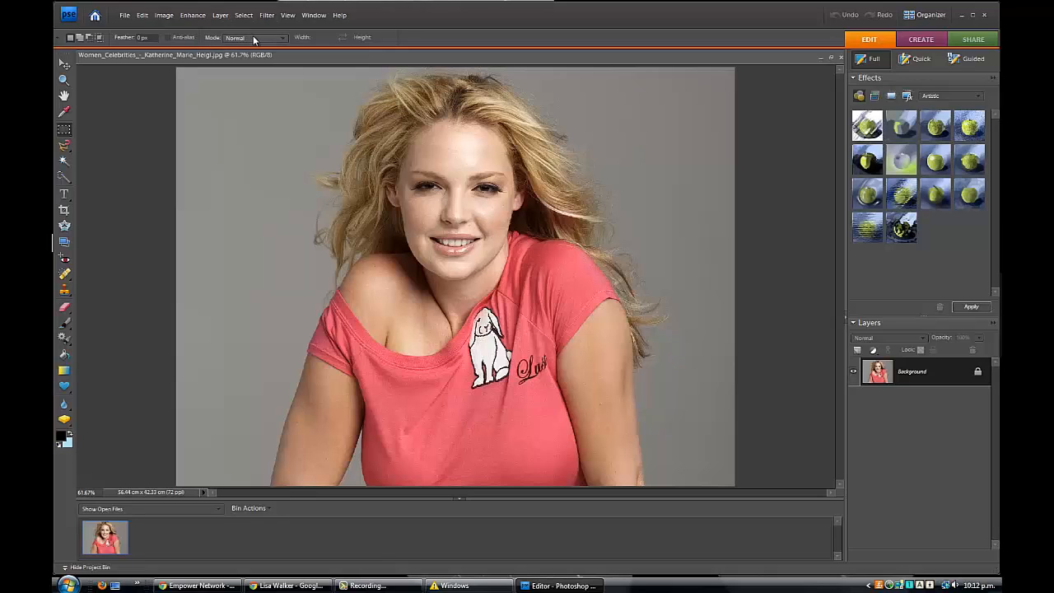
click(283, 38)
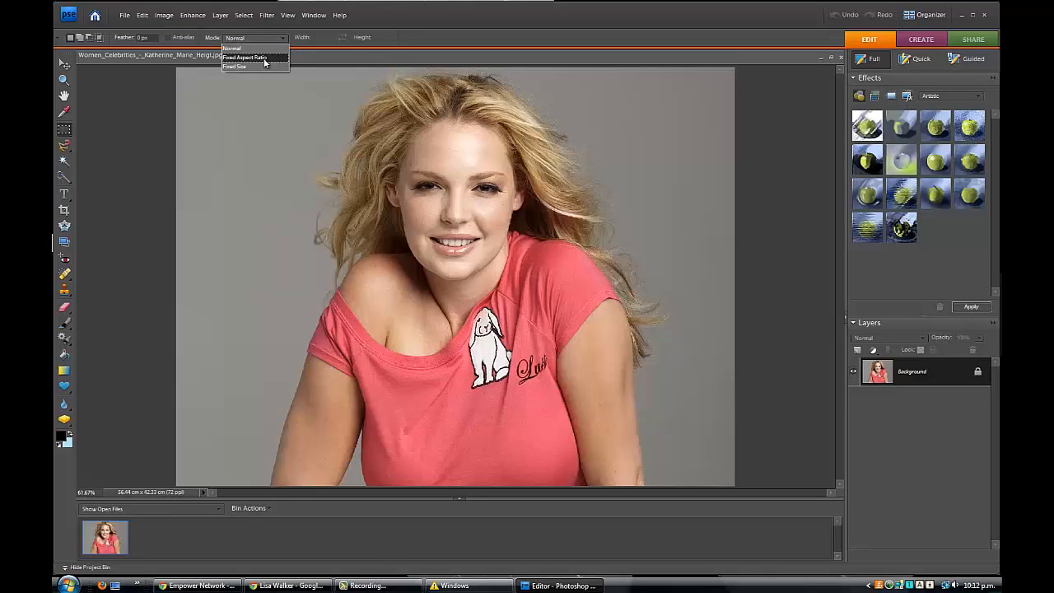
click(263, 58)
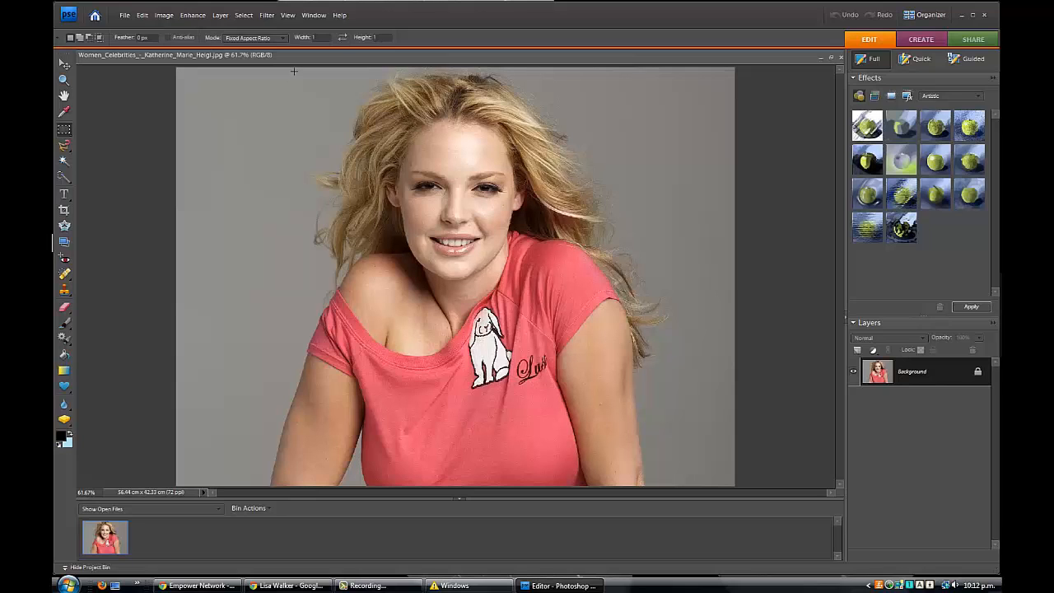
drag(334, 136, 784, 364)
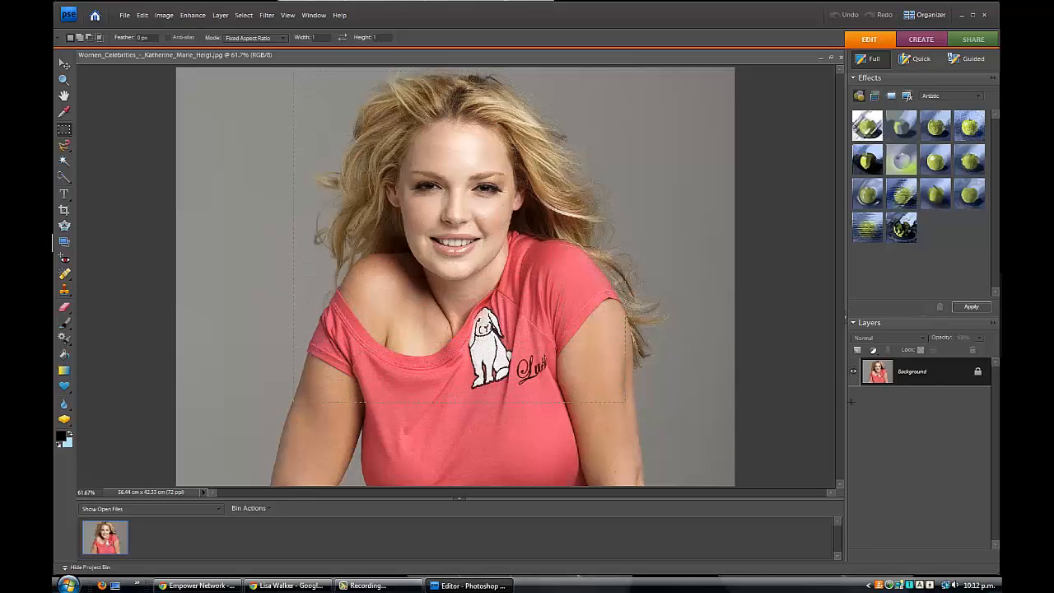
drag(848, 387, 870, 400)
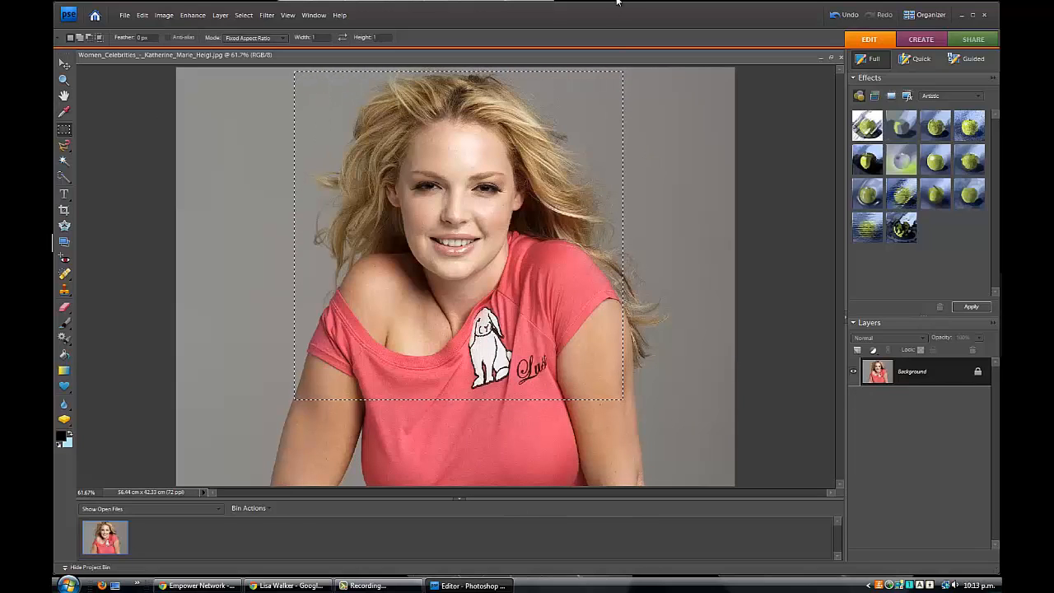
Crop the portrait to the square selection and deselect it
click(162, 16)
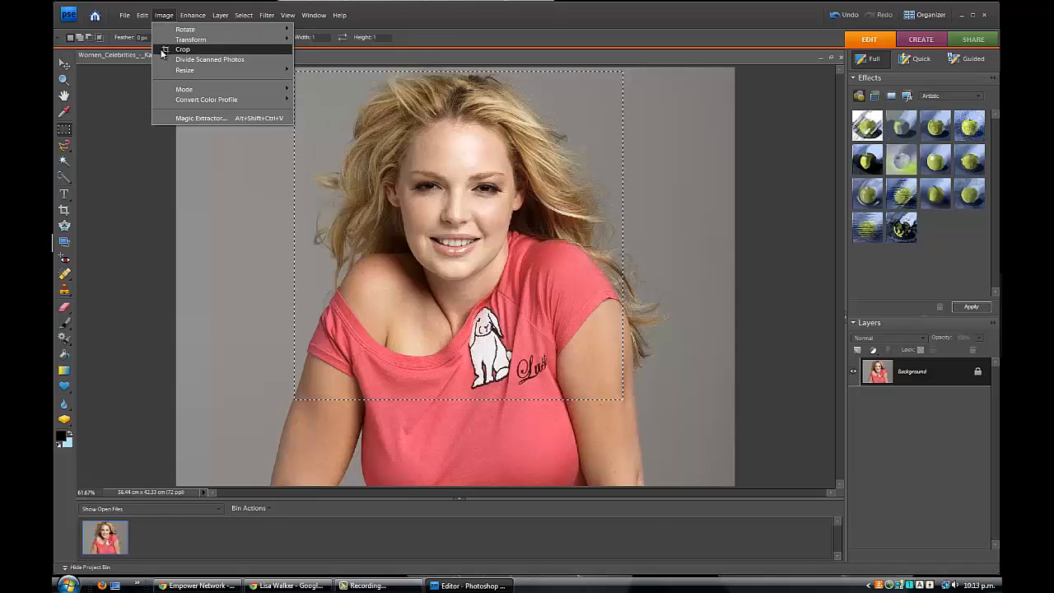
click(163, 50)
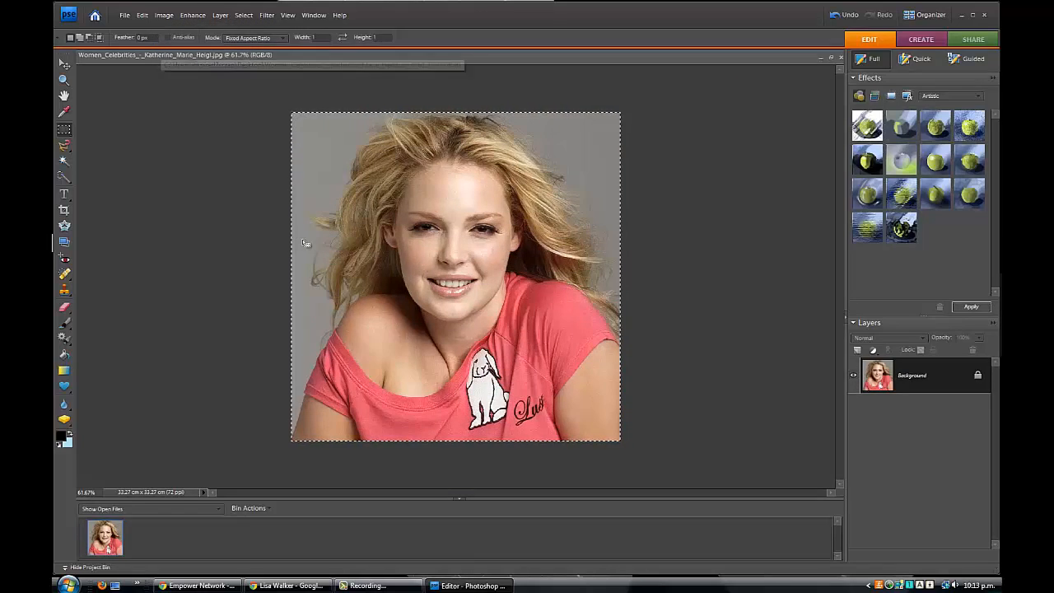
click(233, 173)
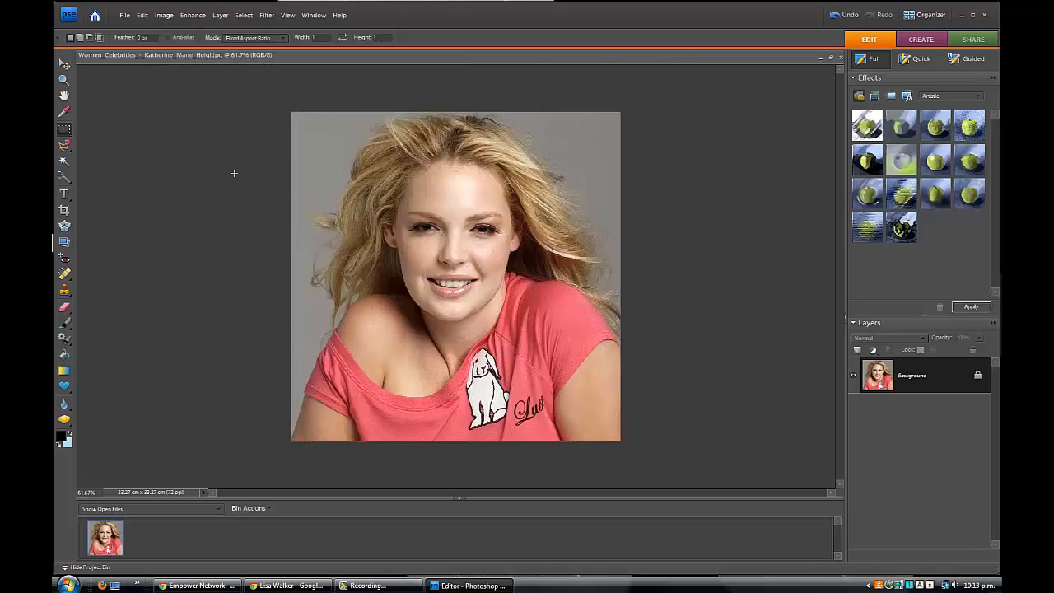
Resize the cropped portrait to 180 × 180 pixels with proportions constrained
click(164, 15)
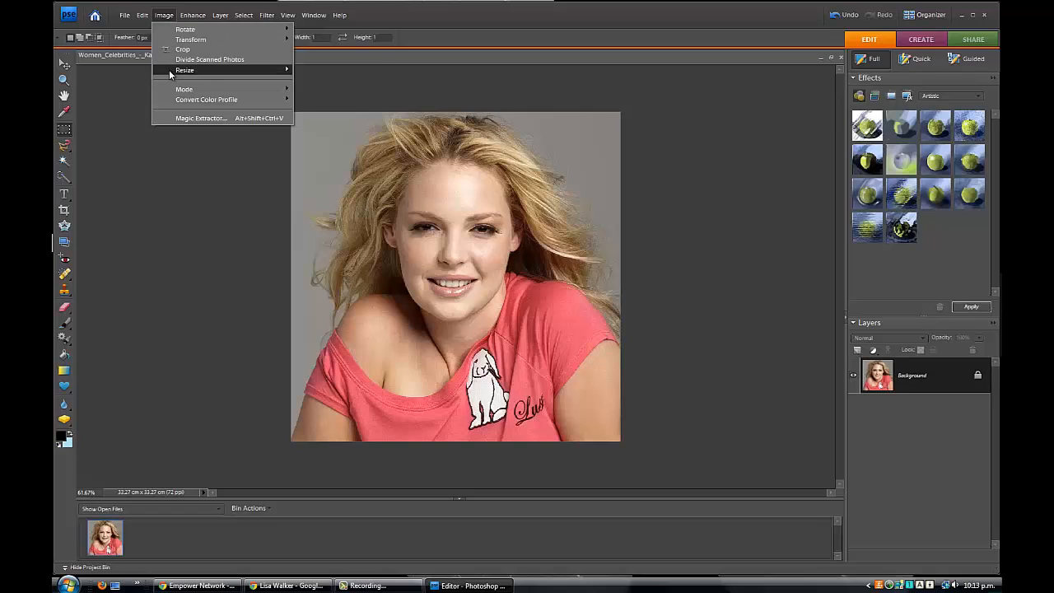
mouse_move(170, 75)
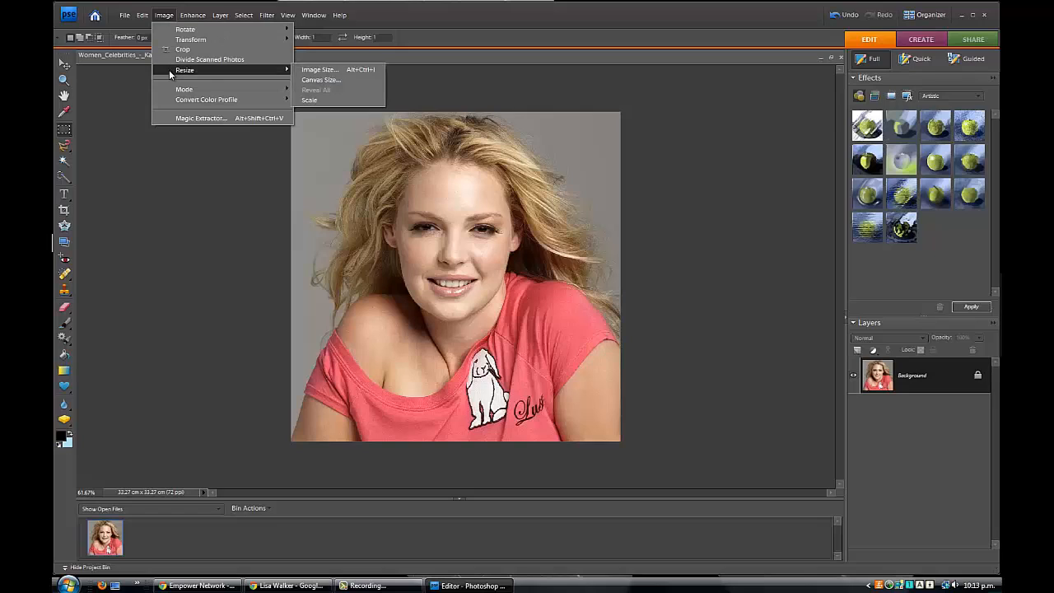
click(331, 73)
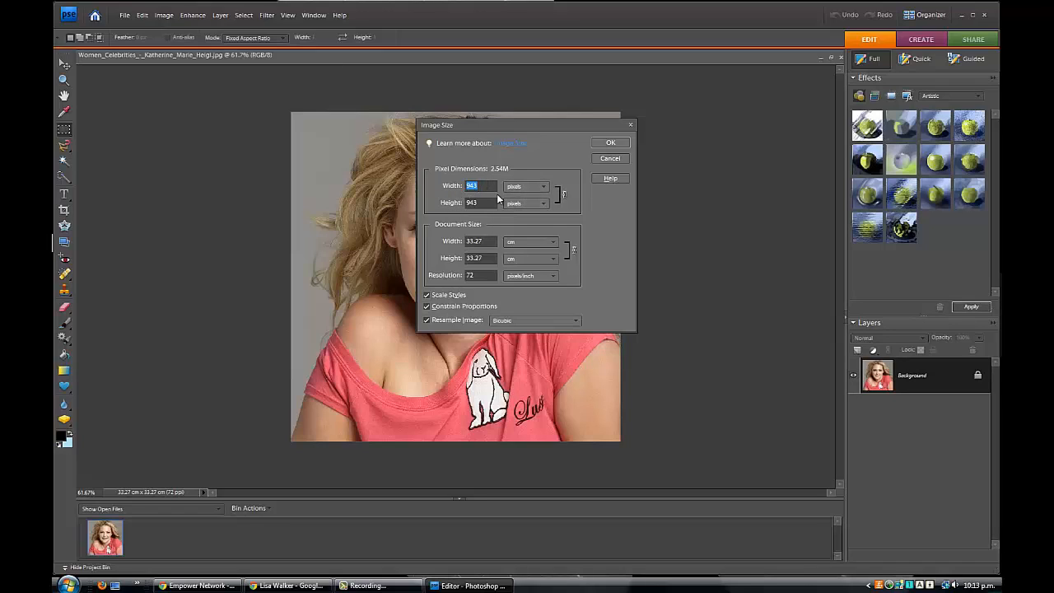
text(180)
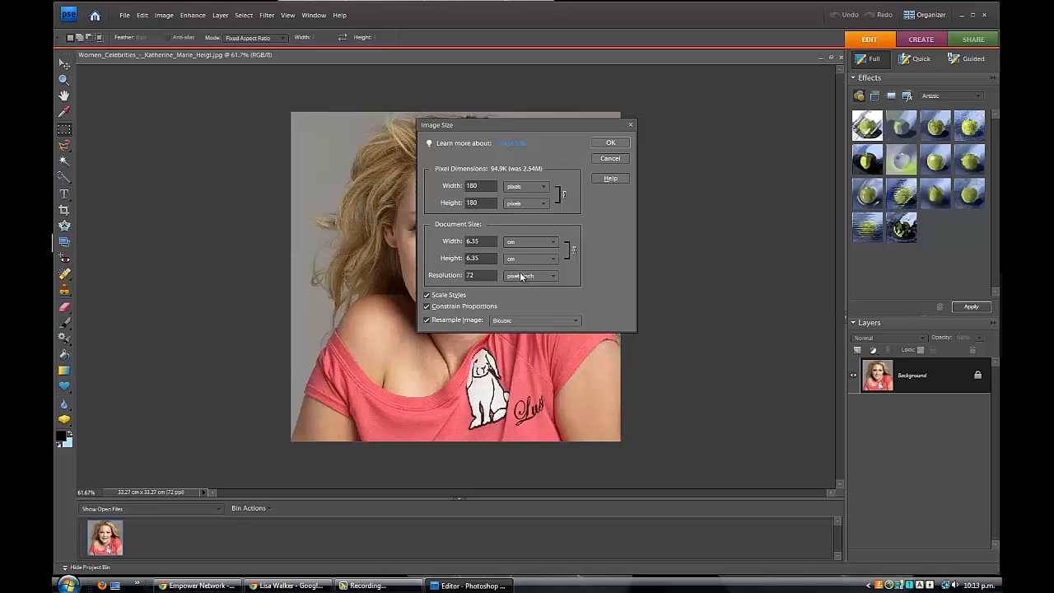
click(617, 142)
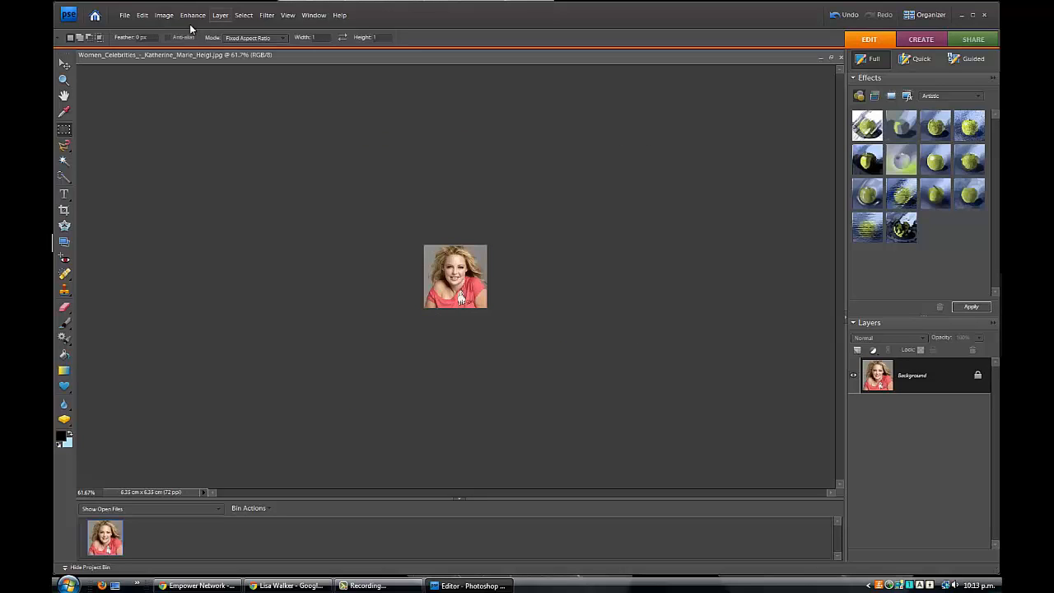
Save the portrait to the Desktop as a JPEG named profilepicture, with High quality (8)
click(125, 15)
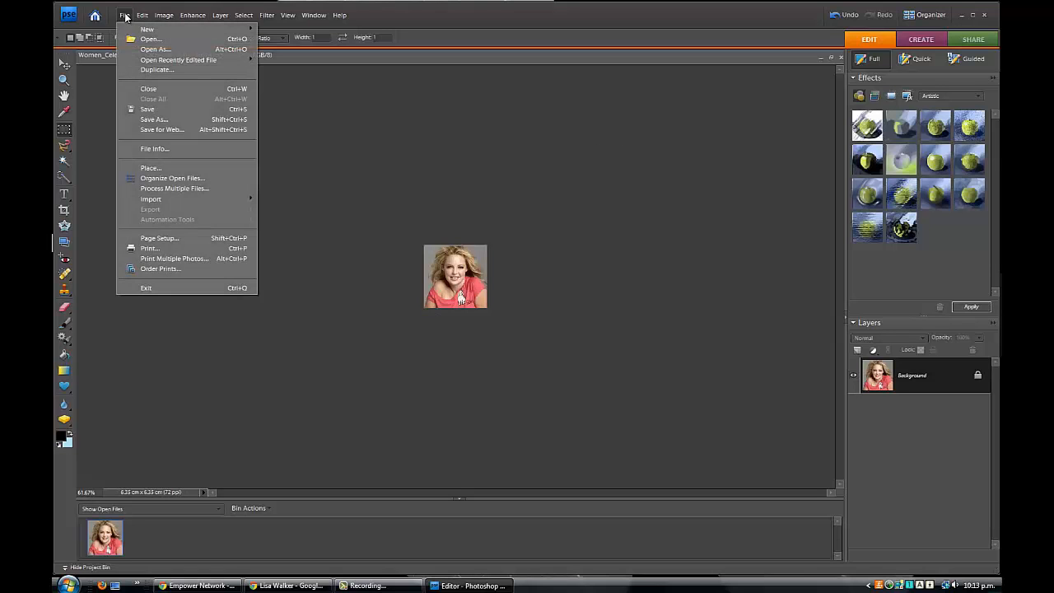
click(156, 119)
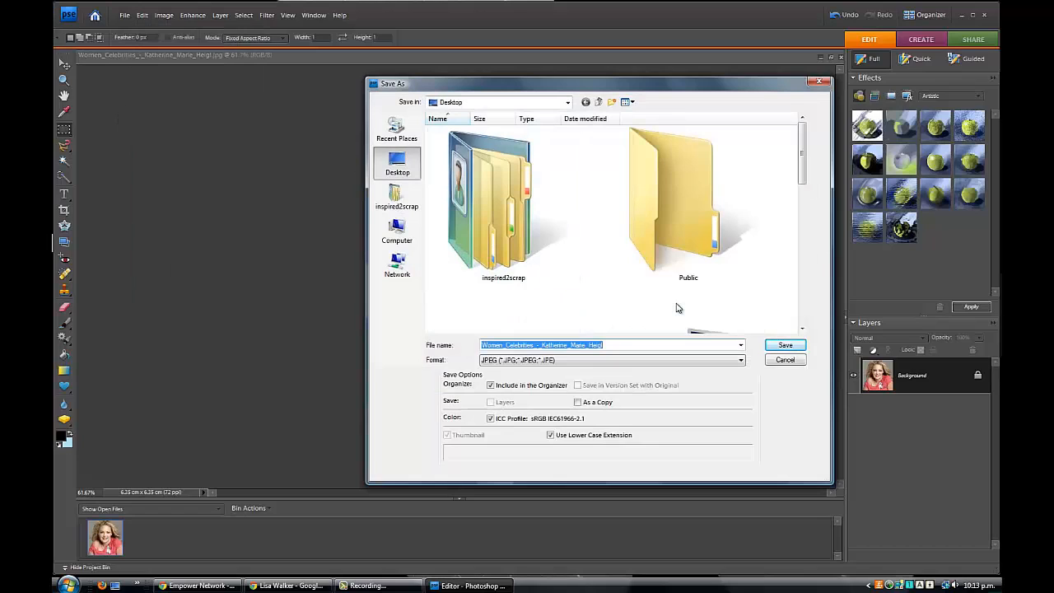
text(pro)
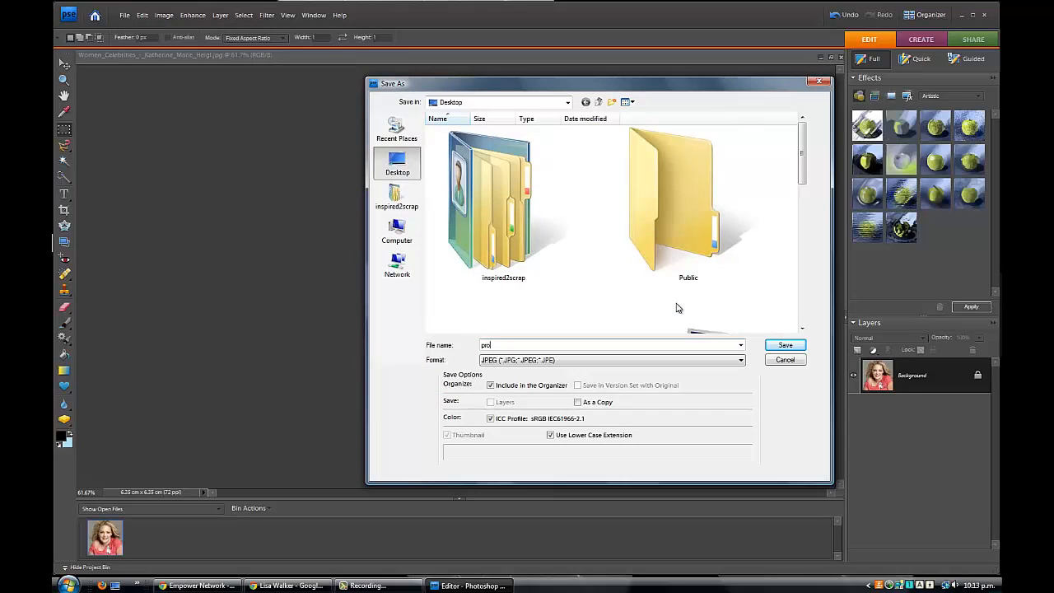
text(filepicture)
click(785, 345)
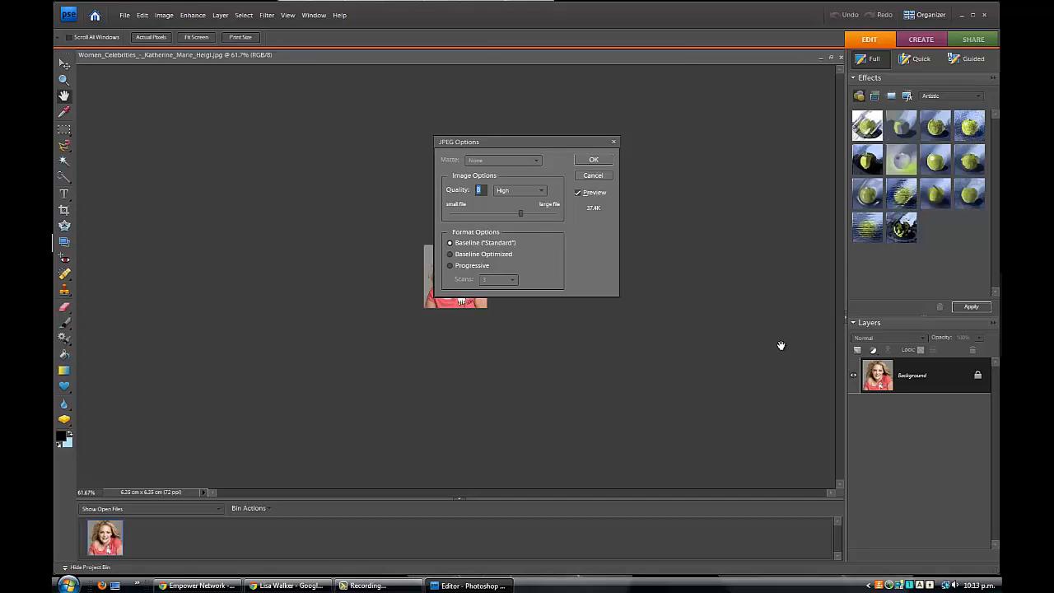
click(543, 191)
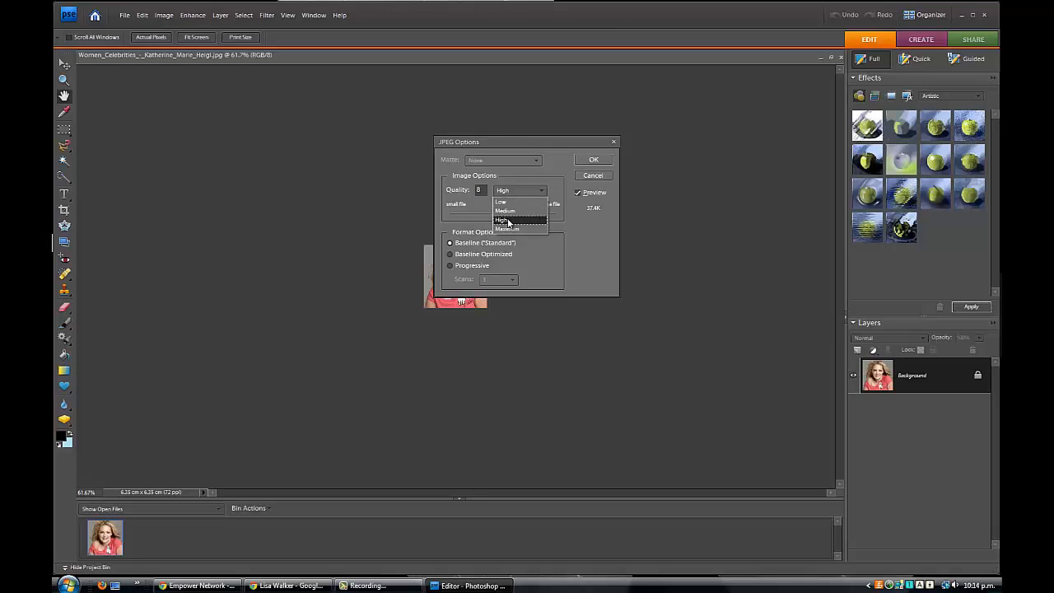
click(508, 221)
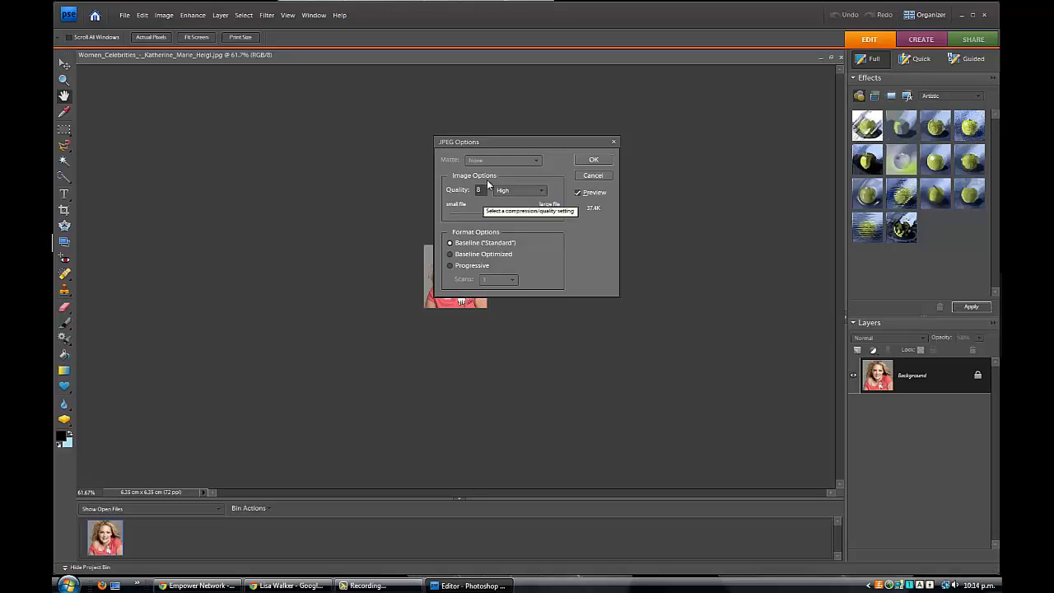
click(594, 159)
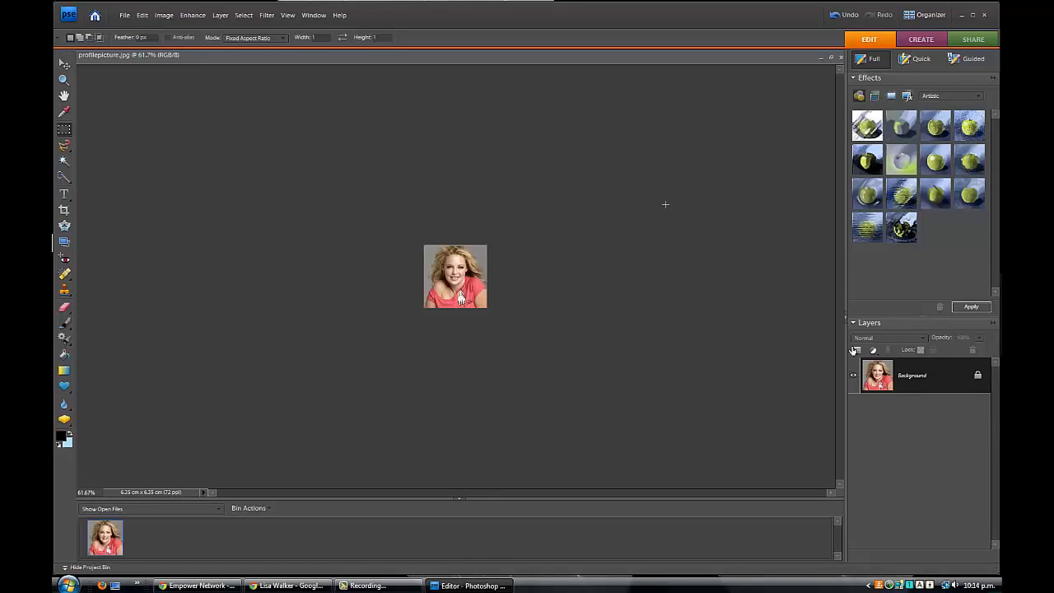
Open the image small-business-blogging-success from the Desktop
click(124, 15)
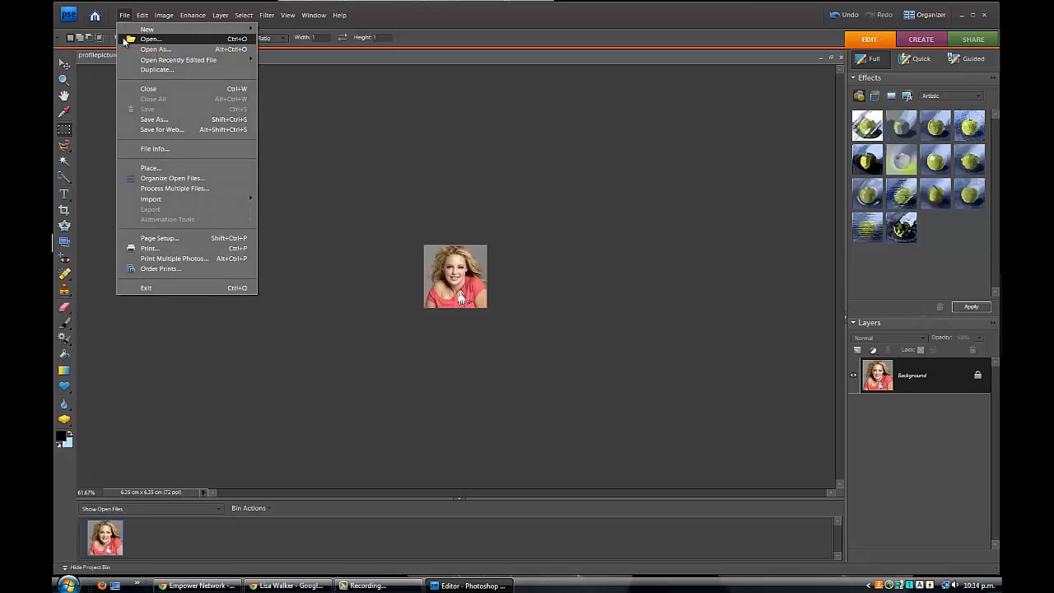
click(149, 39)
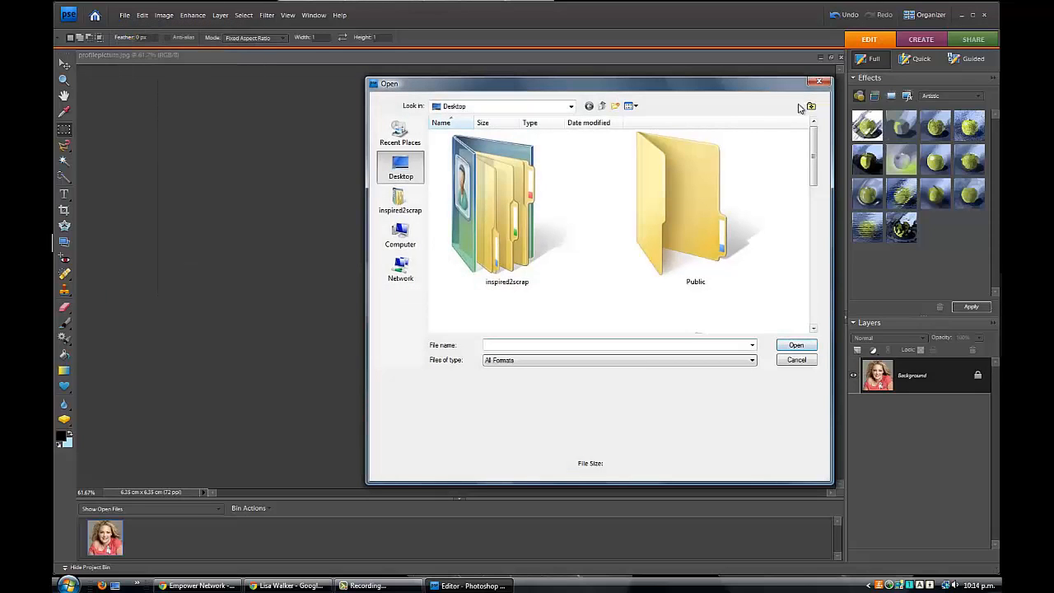
click(813, 221)
drag(813, 220, 813, 309)
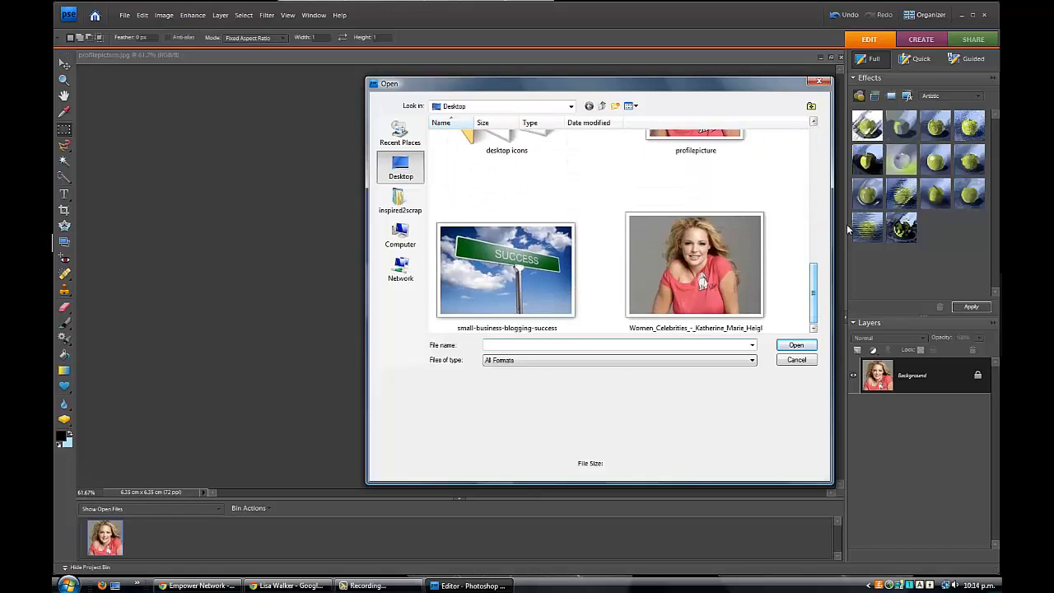
click(536, 266)
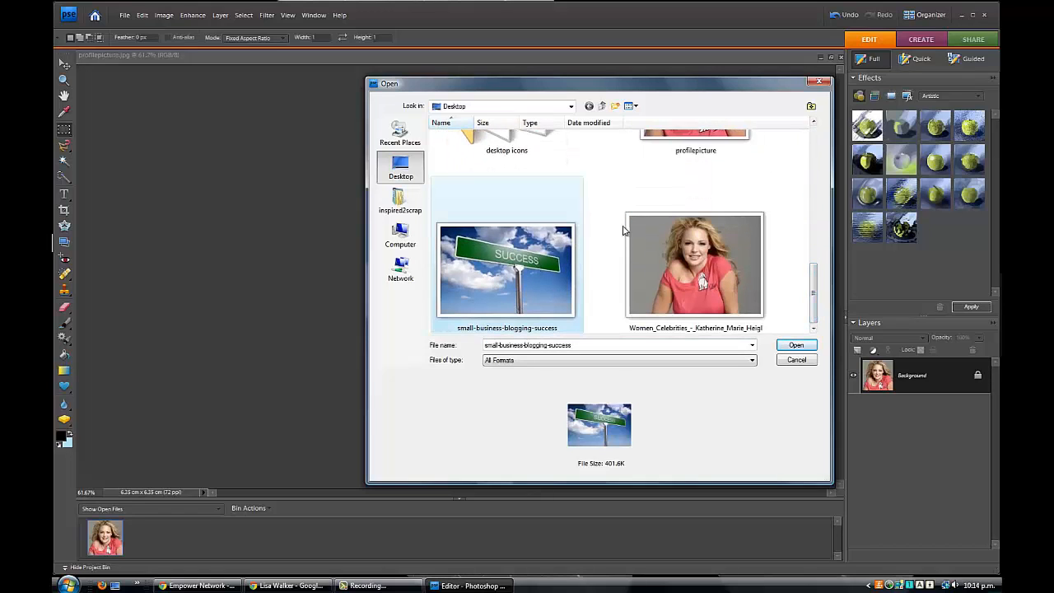
click(796, 346)
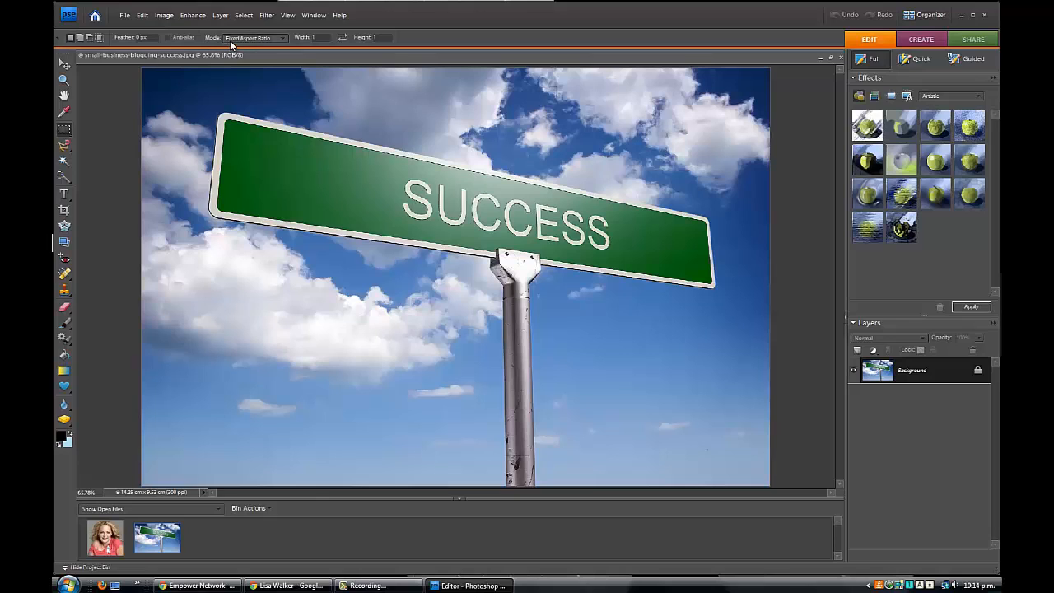
Set the marquee mode to Normal and select a wide area of about 12.7 × 6 cm around the SUCCESS sign
click(286, 40)
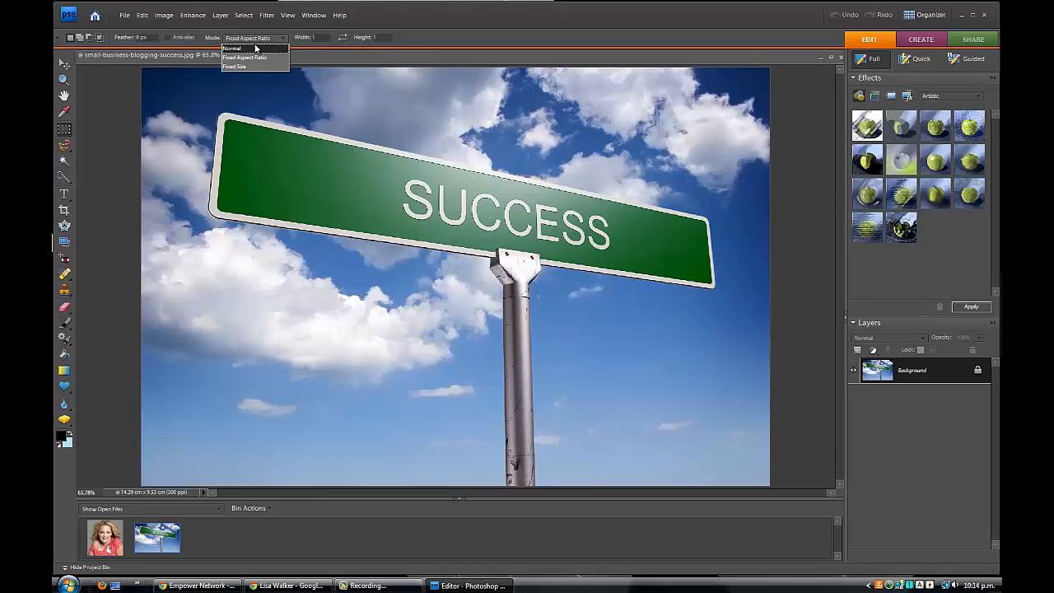
click(257, 48)
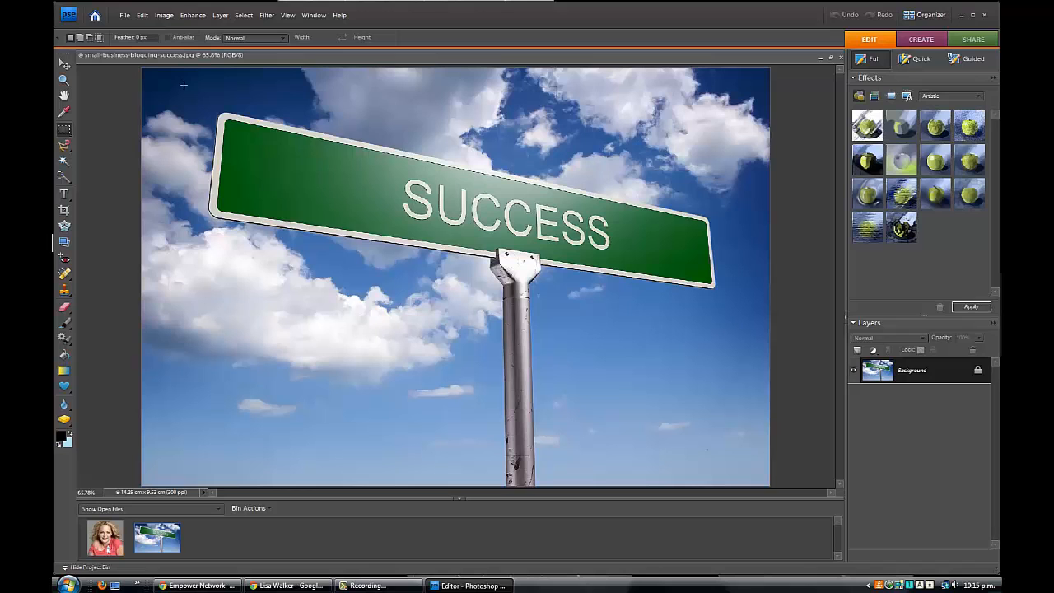
drag(184, 84, 742, 349)
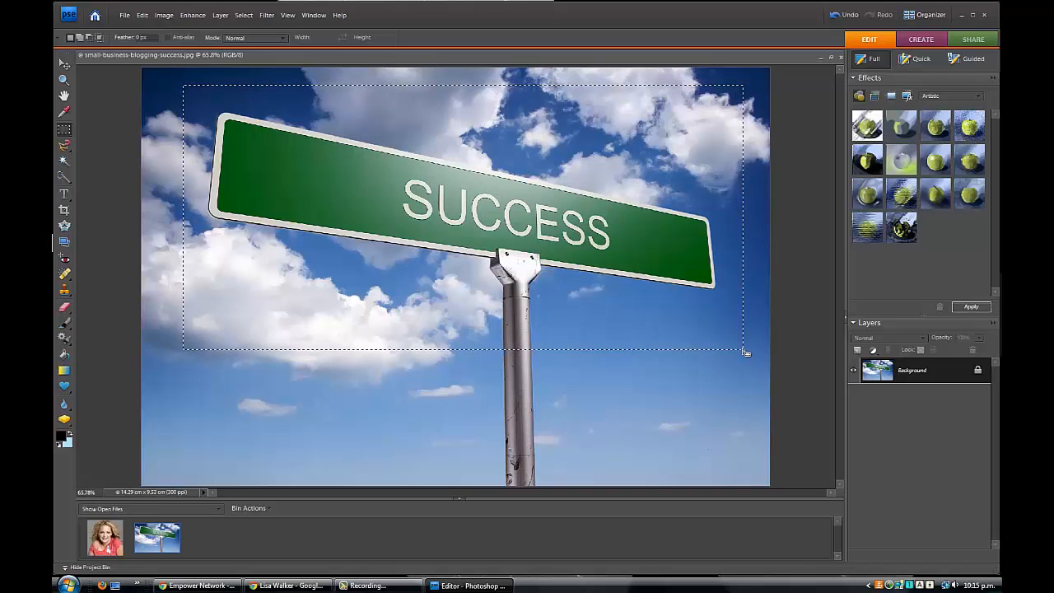
Crop the sign image to the selected area and clear the selection
click(160, 16)
click(163, 50)
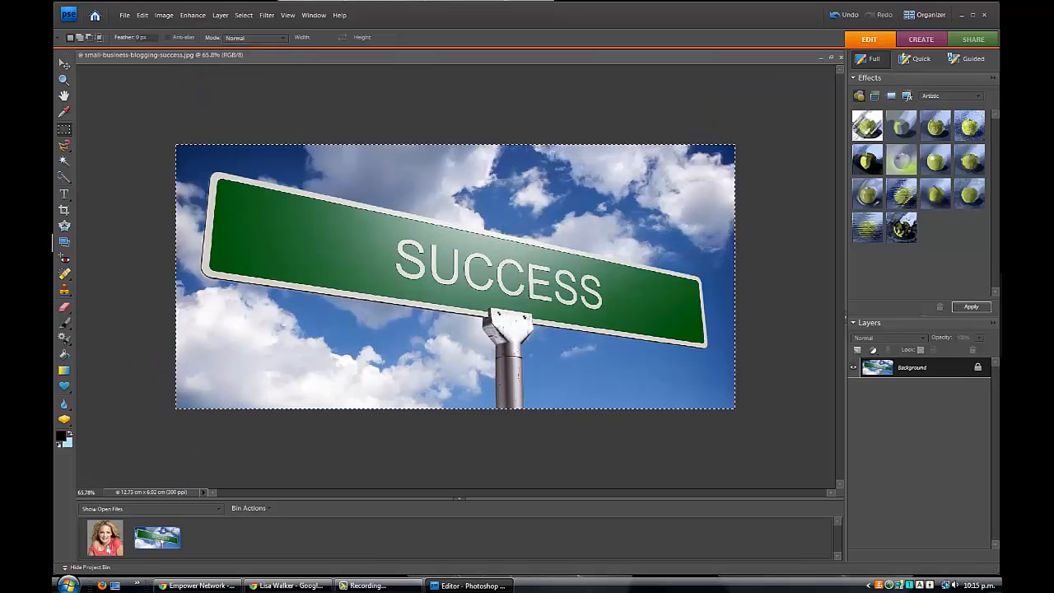
click(307, 126)
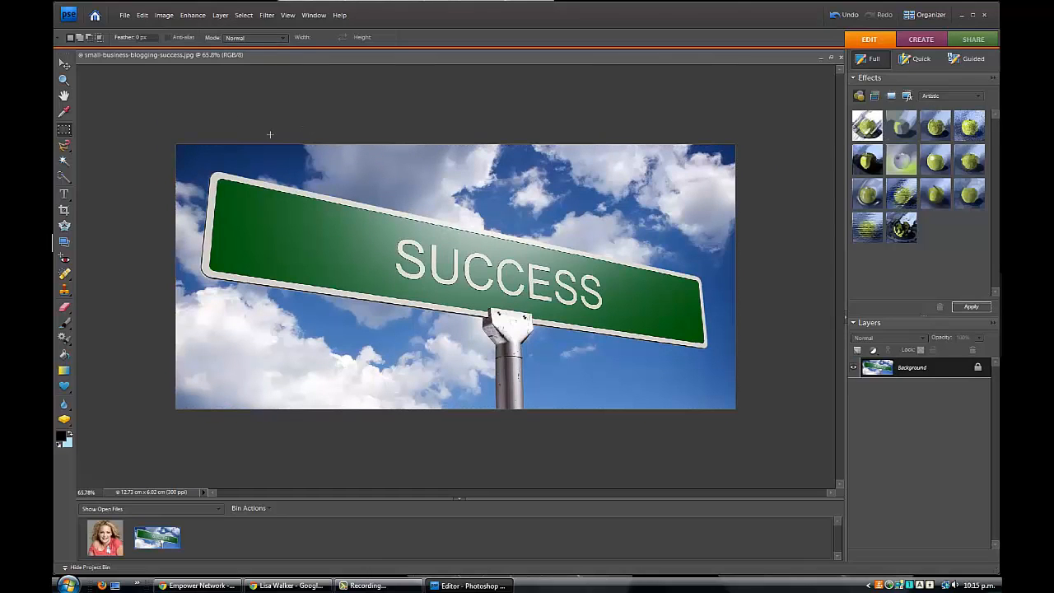
click(163, 14)
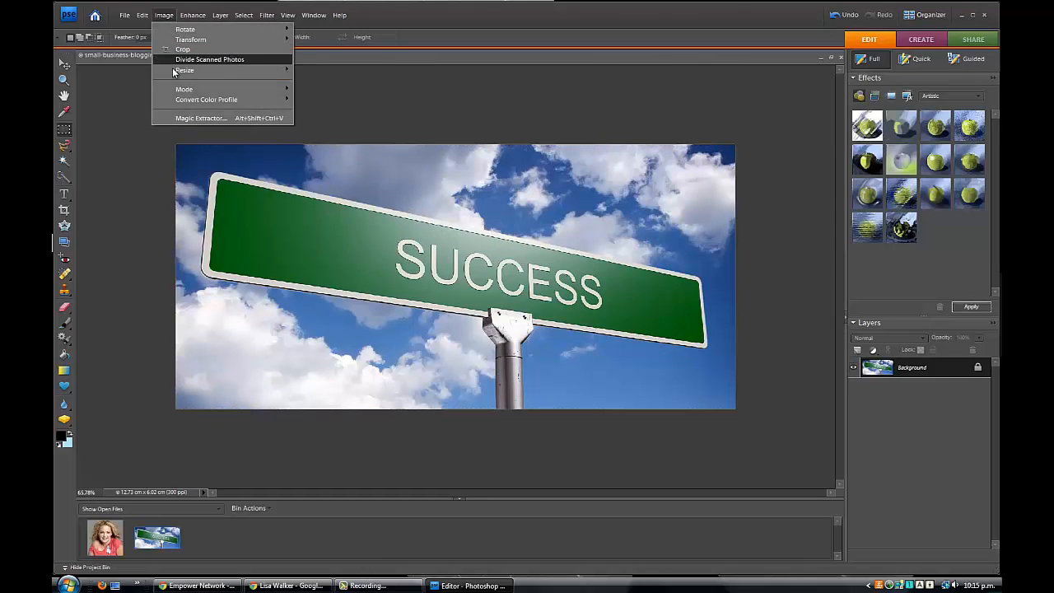
mouse_move(267, 71)
click(318, 70)
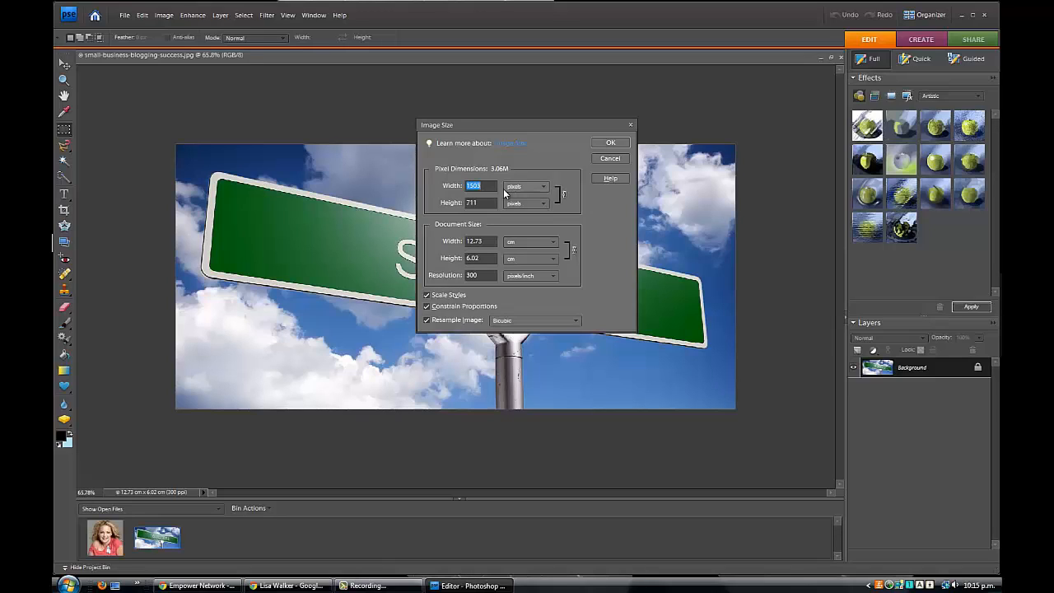
text(851)
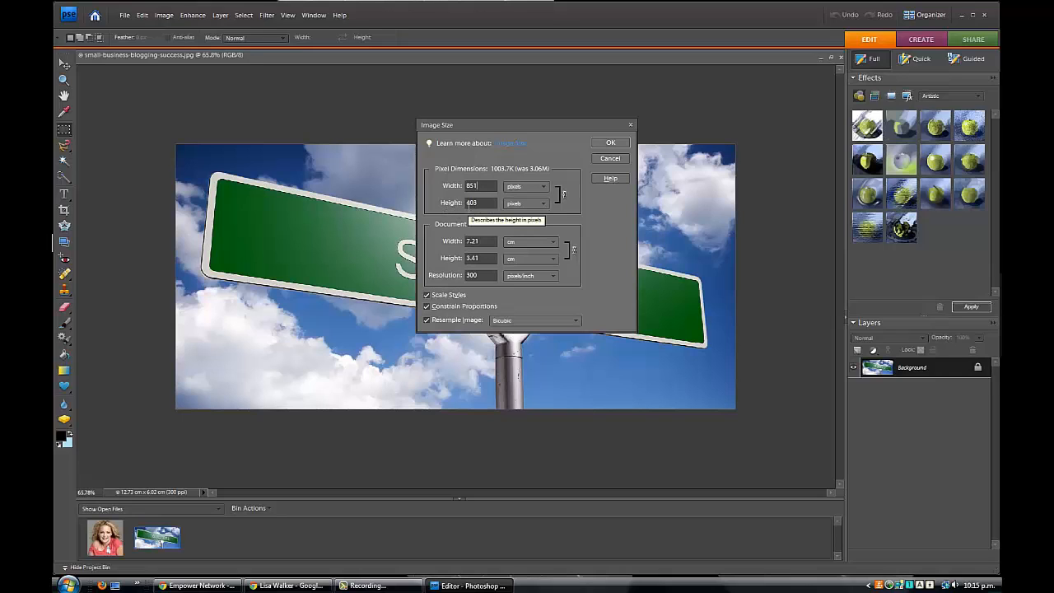
click(609, 144)
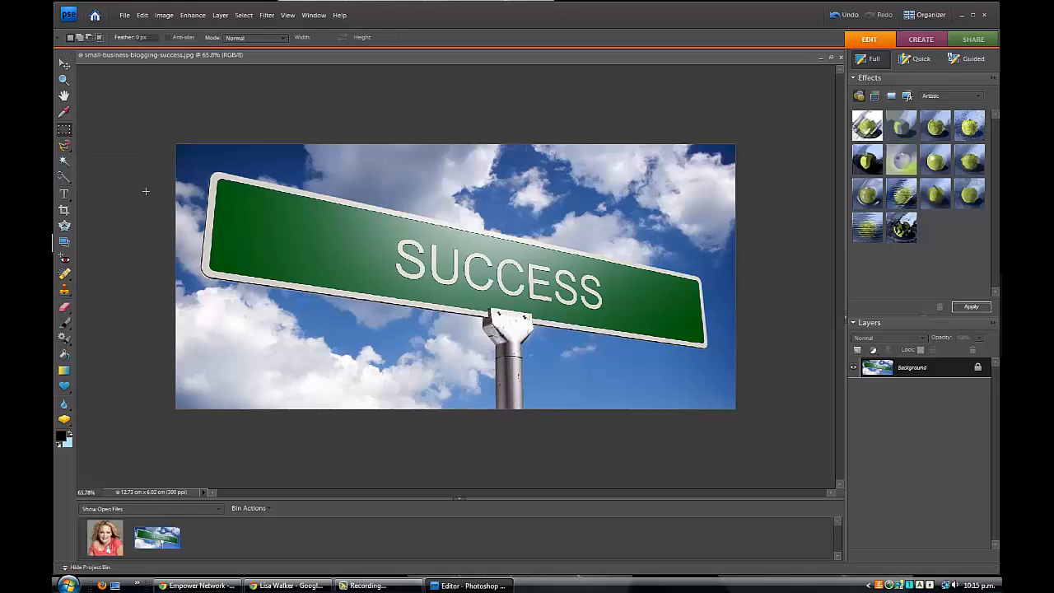
Select a full-width strip about 12.73 × 5.06 cm around the SUCCESS sign and crop the image to it
drag(174, 151, 830, 374)
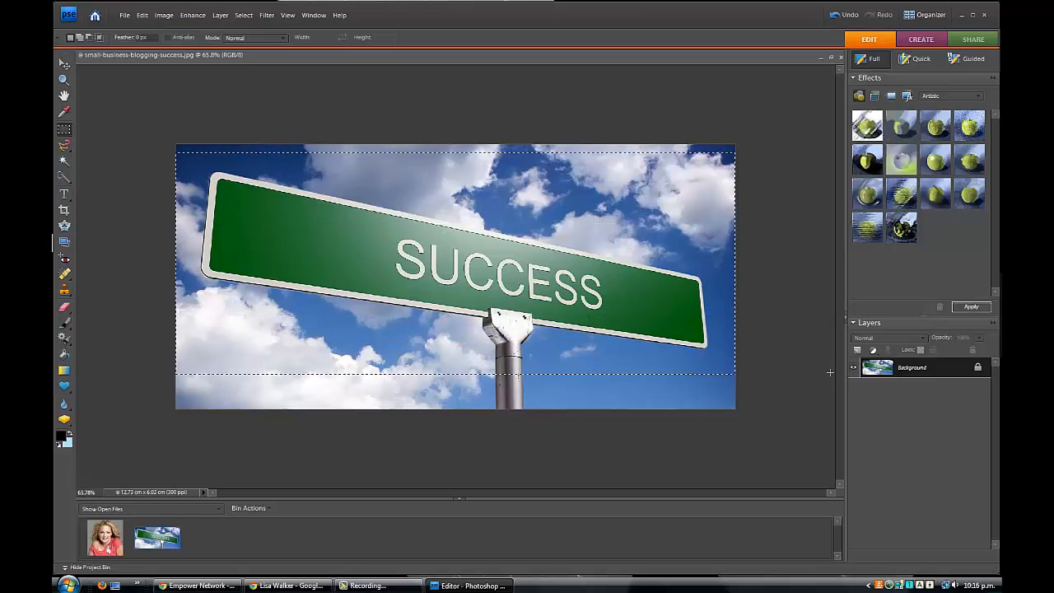
click(158, 16)
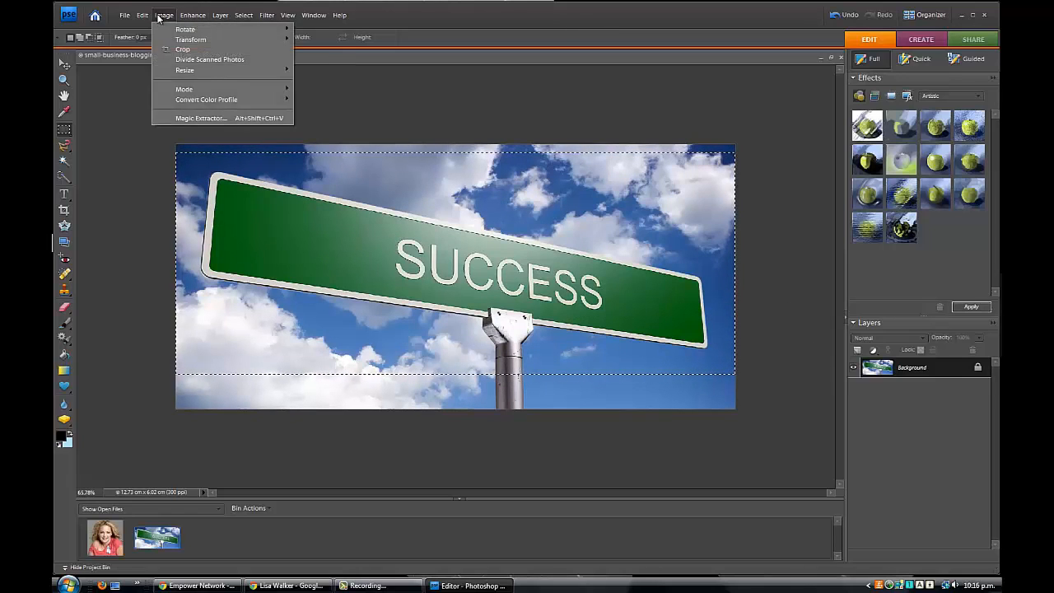
click(183, 50)
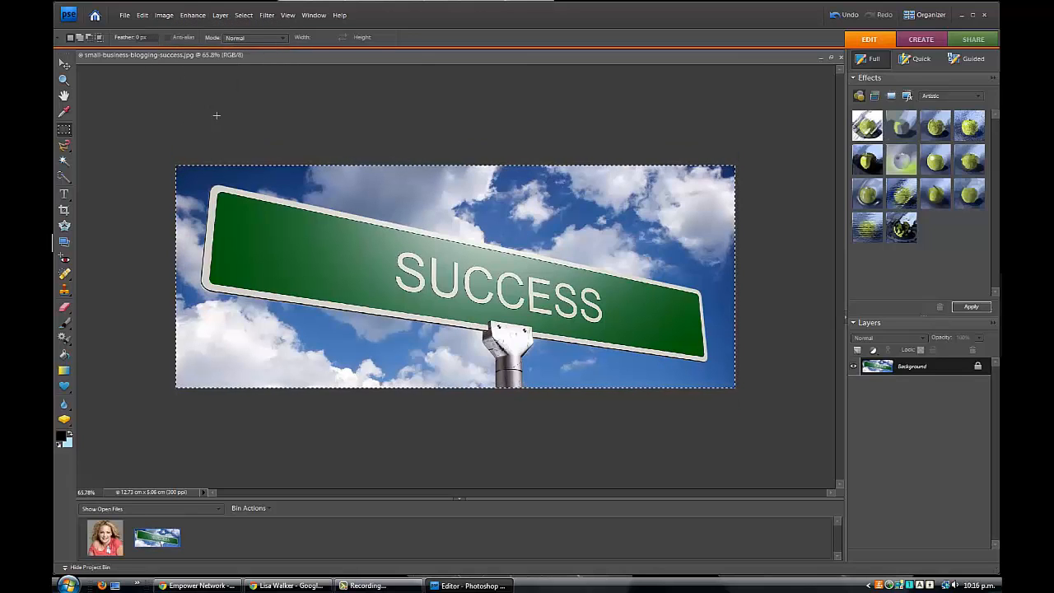
Resize the cropped sign image to a width of 851 pixels with proportions constrained
click(164, 14)
mouse_move(201, 70)
click(309, 73)
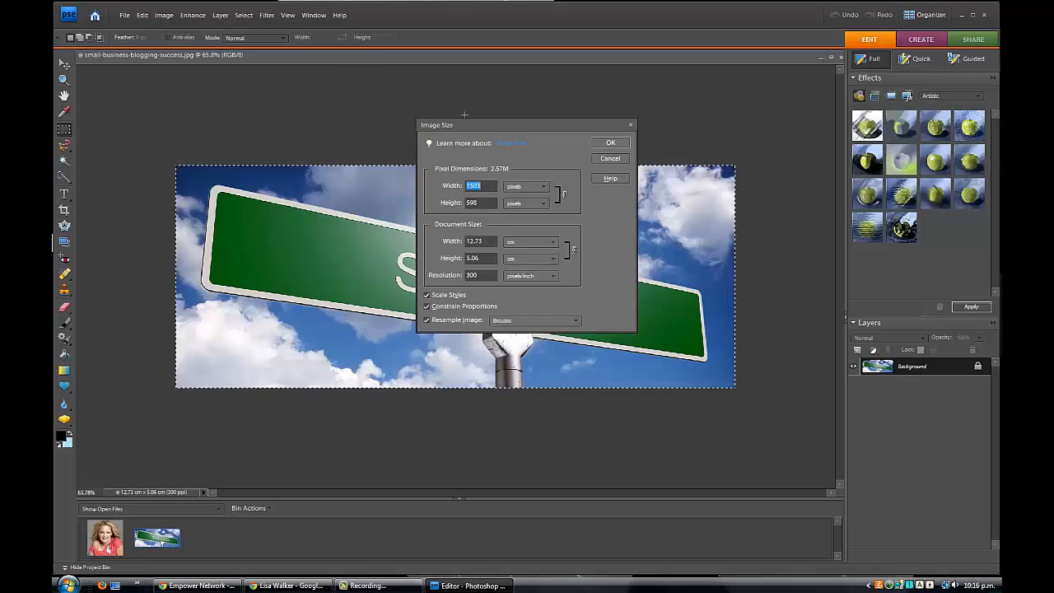
text(851)
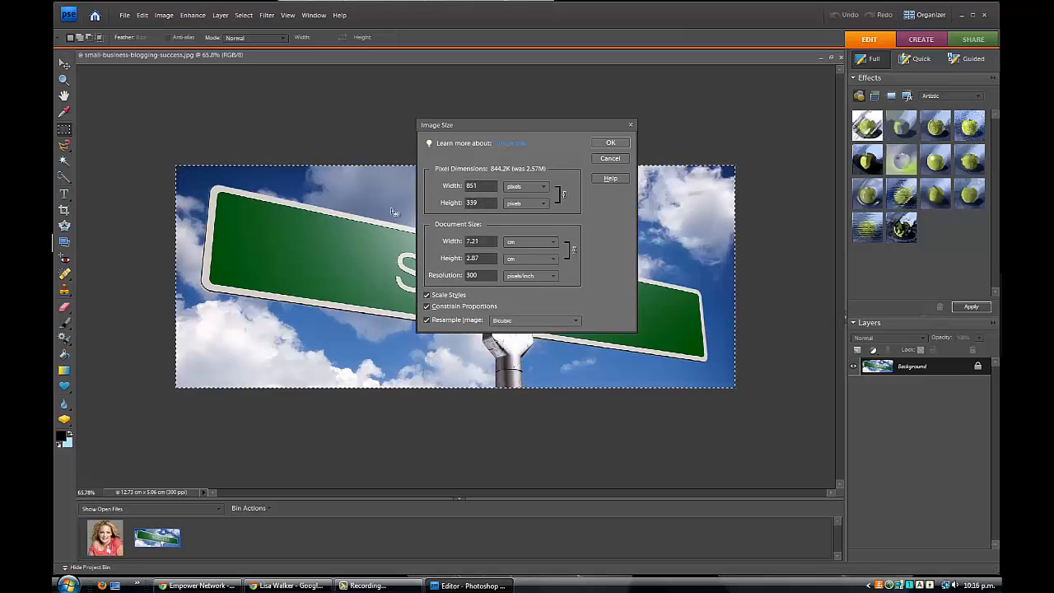
click(597, 139)
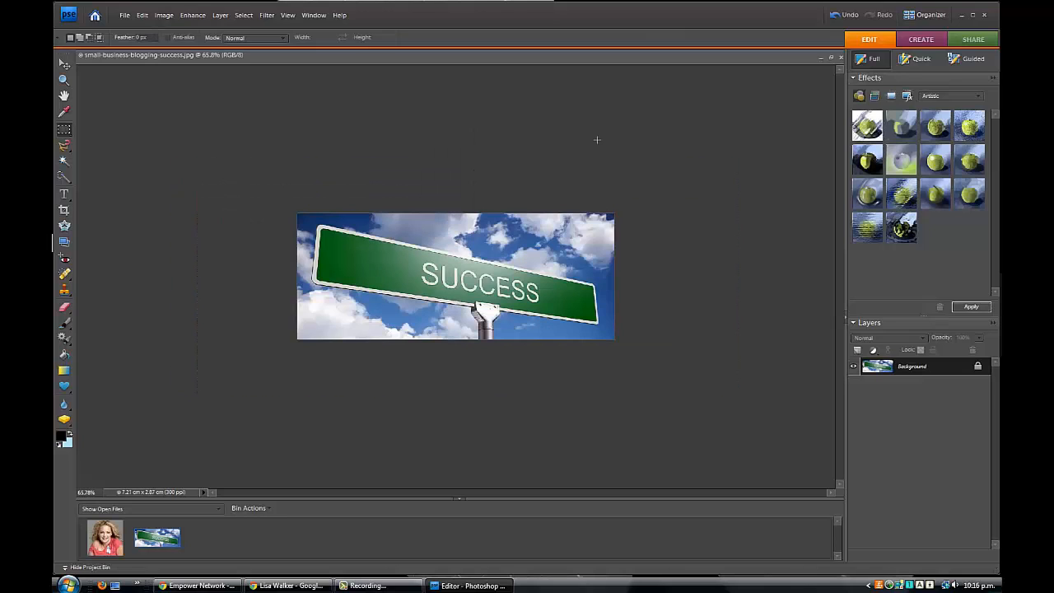
Save the resized sign image to the Desktop as a JPEG named bannerfb
click(124, 15)
click(155, 119)
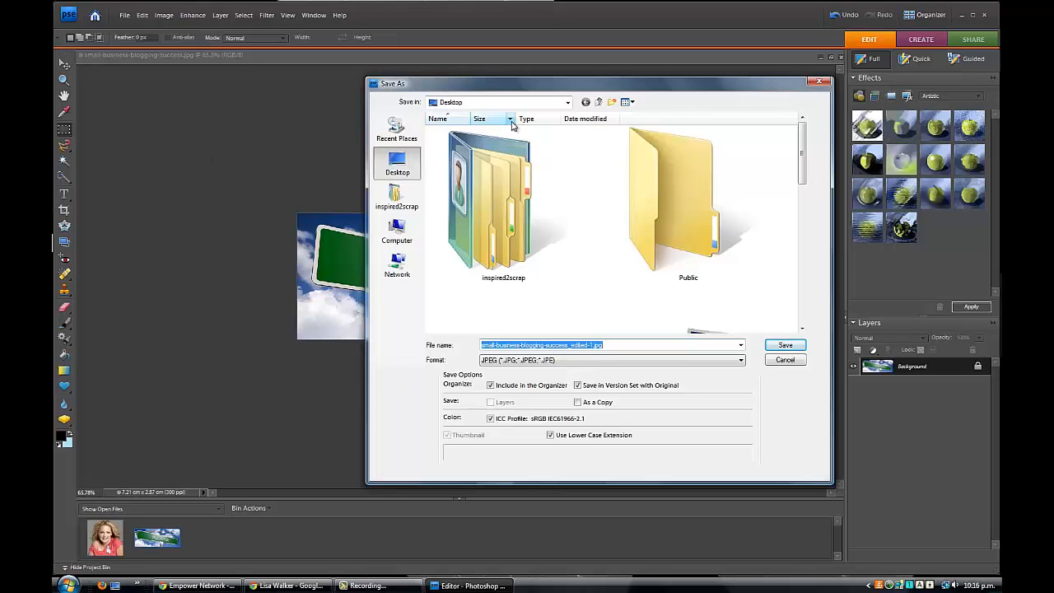
text(b a)
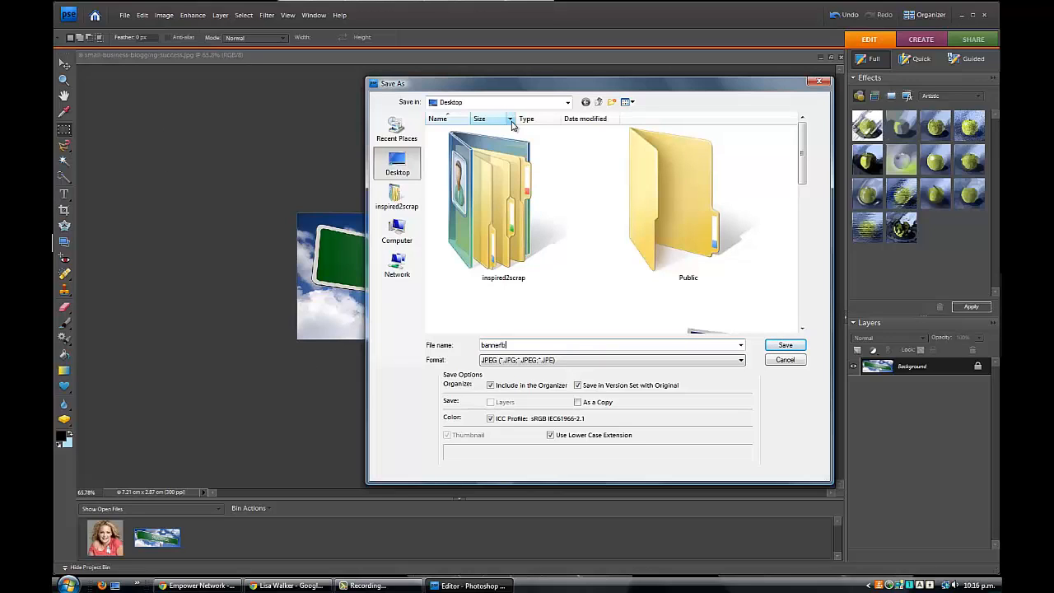
click(783, 346)
click(590, 157)
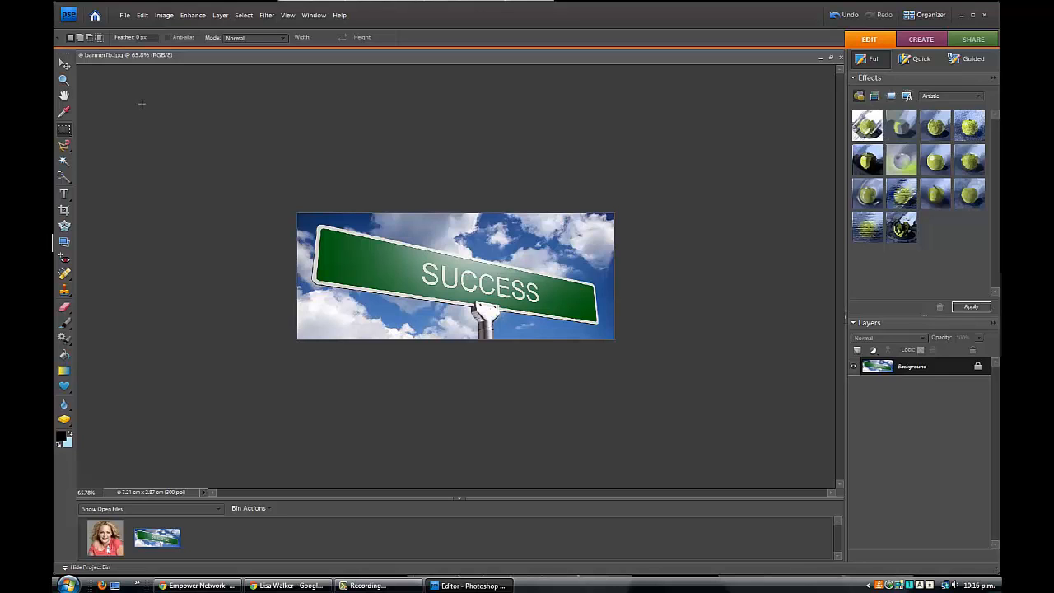
Switch to Facebook in Chrome and show all app tiles on the fan page and on the Global Teamleaders page
click(284, 585)
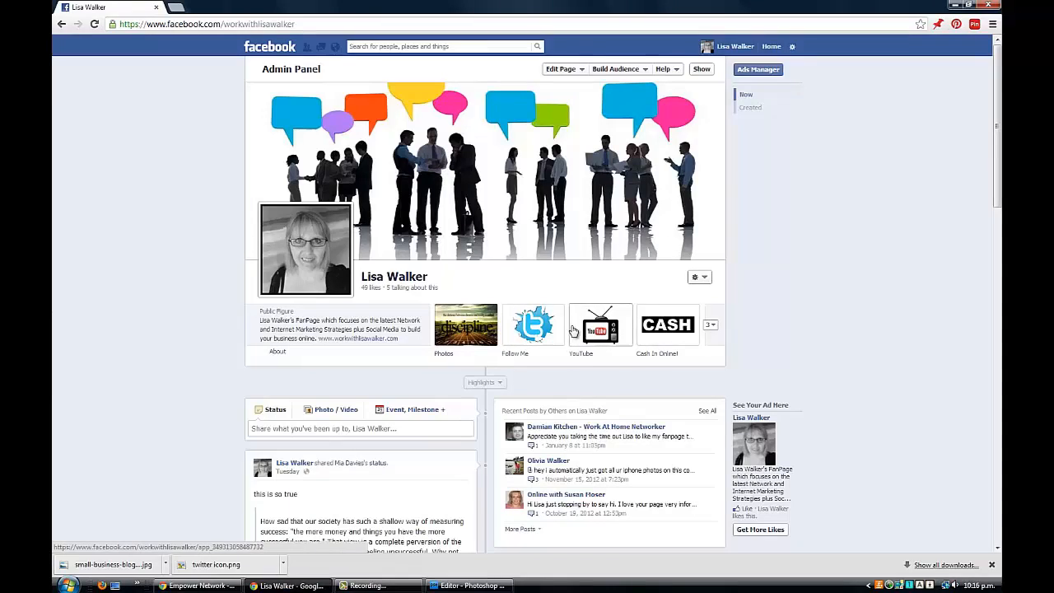
click(711, 329)
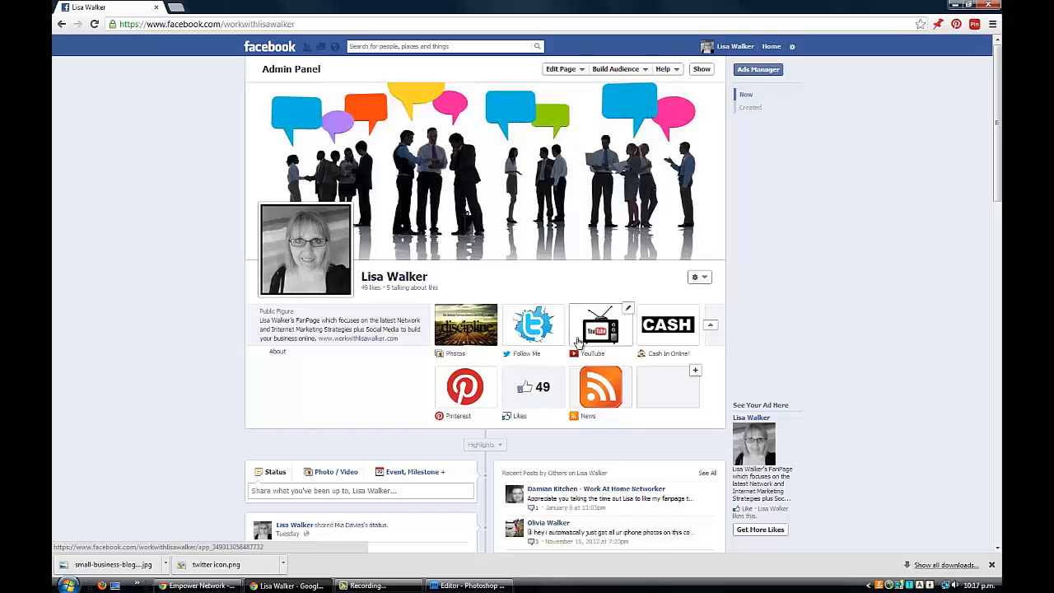
click(792, 48)
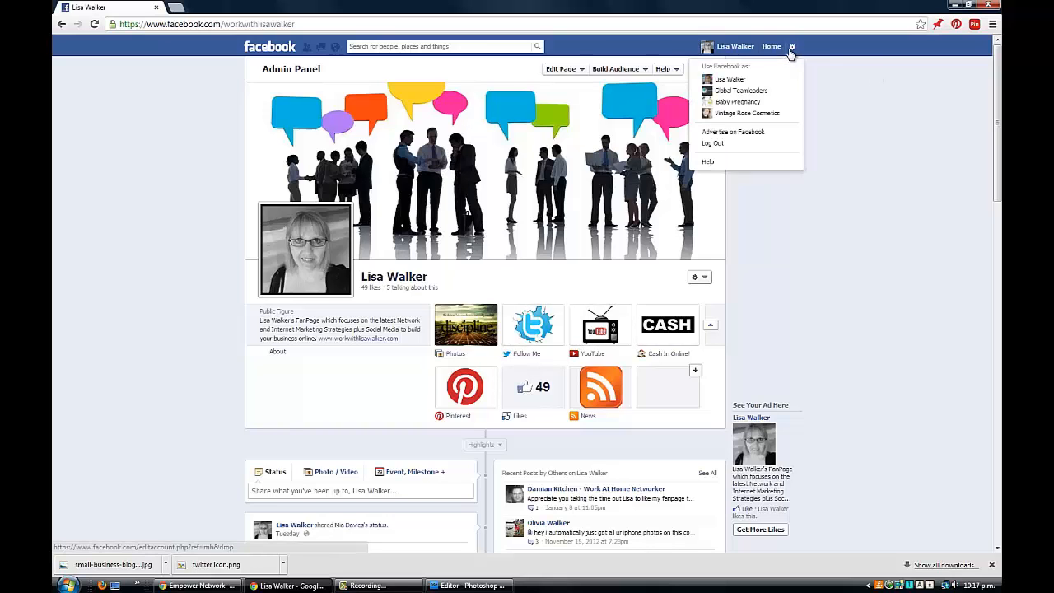
click(740, 93)
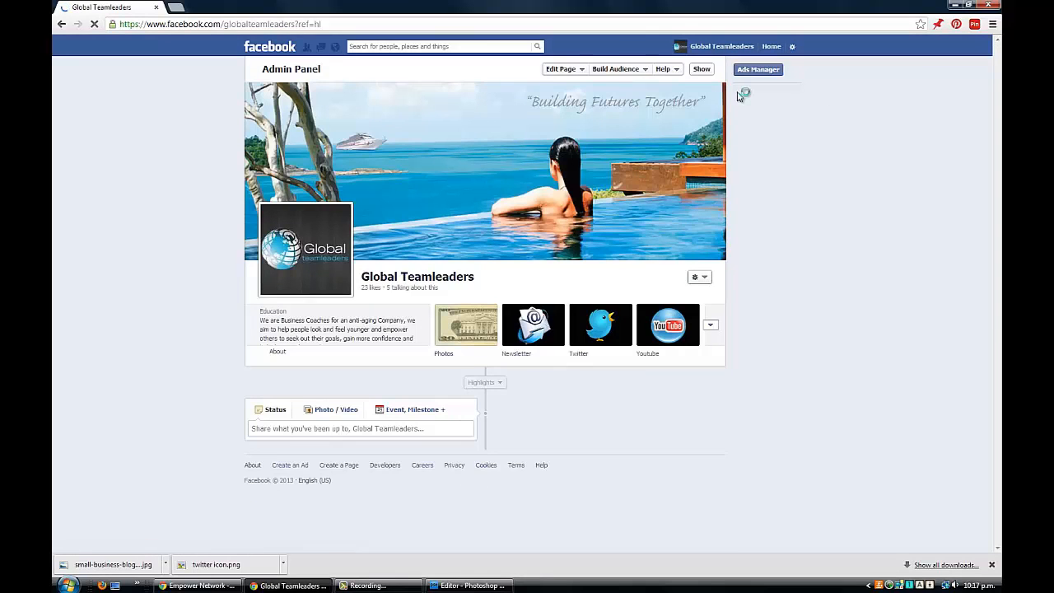
click(712, 326)
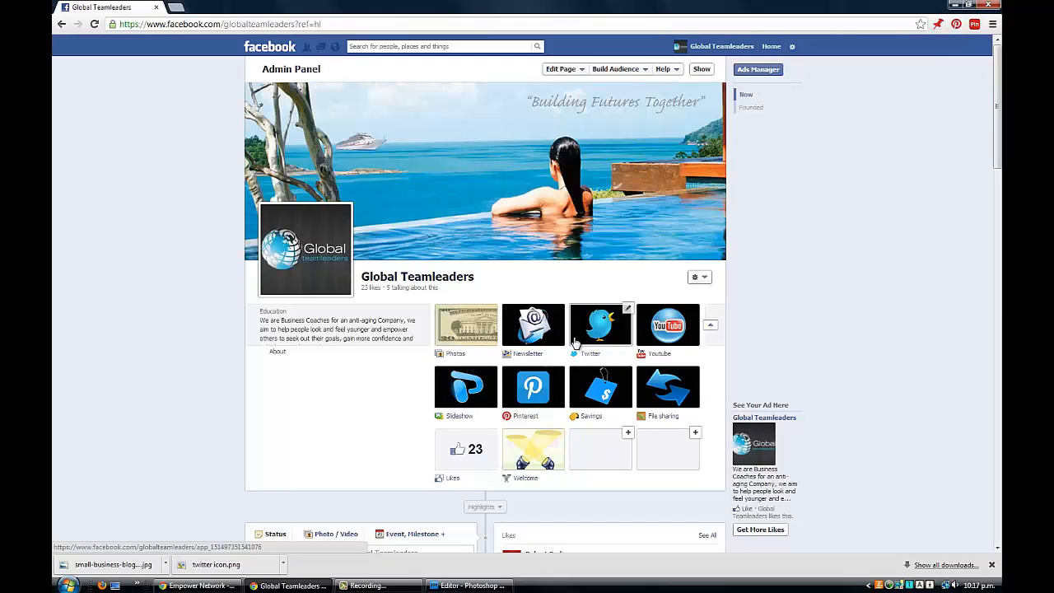
Switch Facebook back to the original fan page and return to Photoshop Elements
click(792, 46)
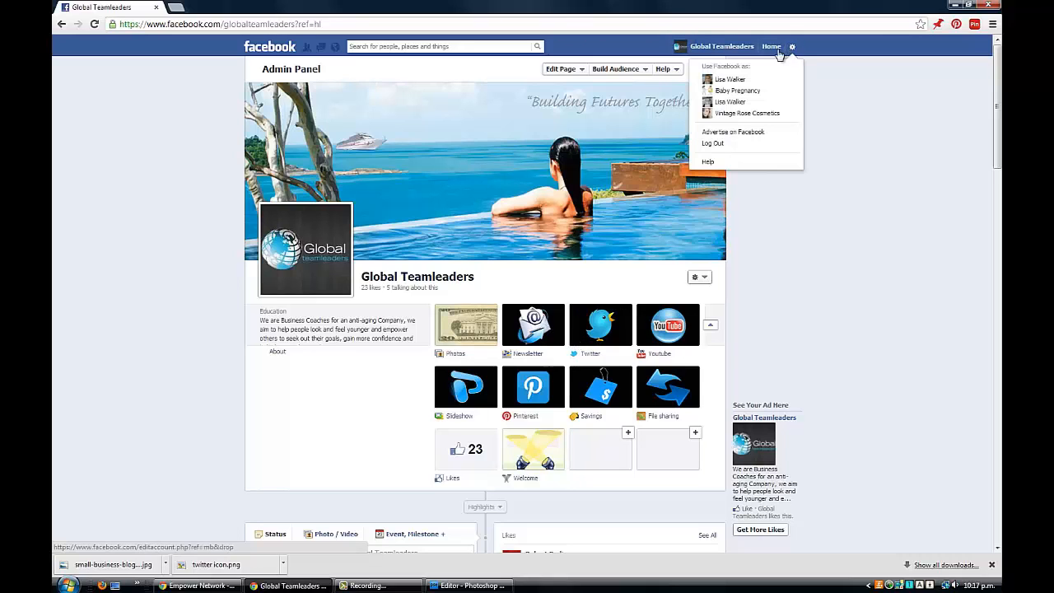
click(722, 102)
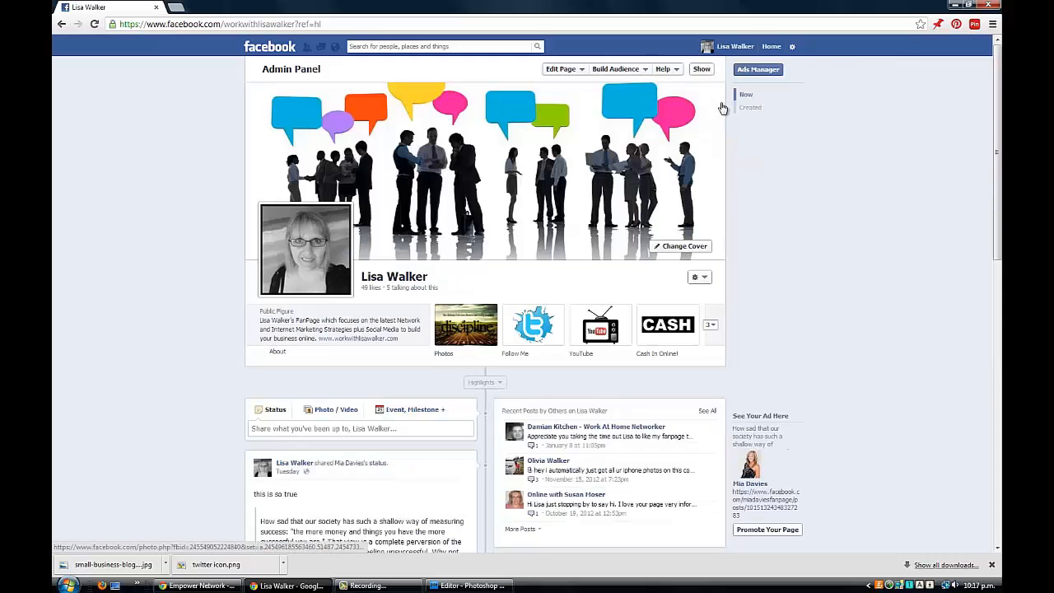
click(956, 6)
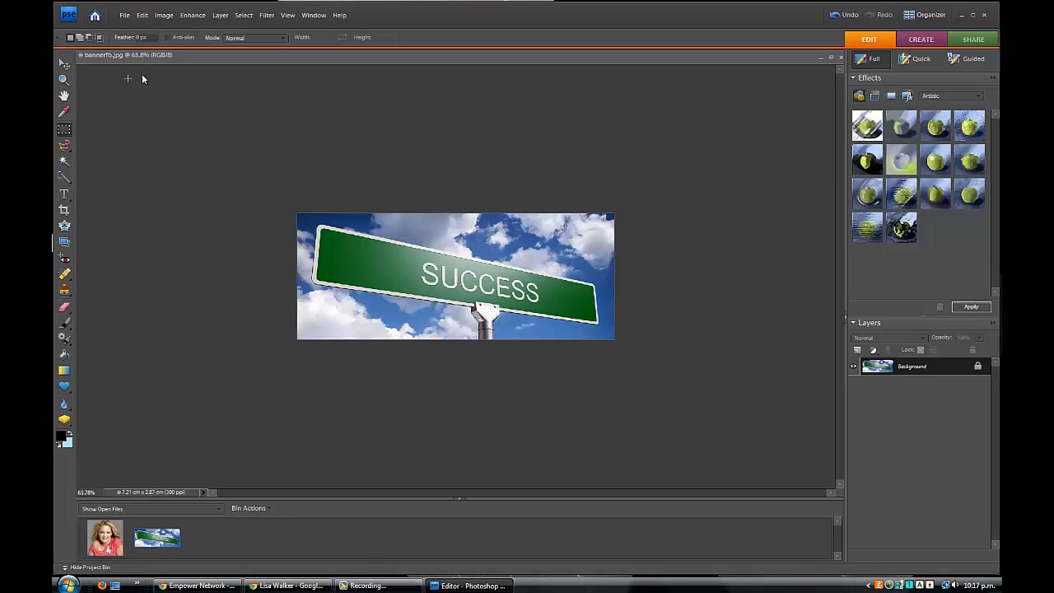
Create a blank file named twitterapp, 111 pixels wide and 74 pixels high, with a white background
click(125, 15)
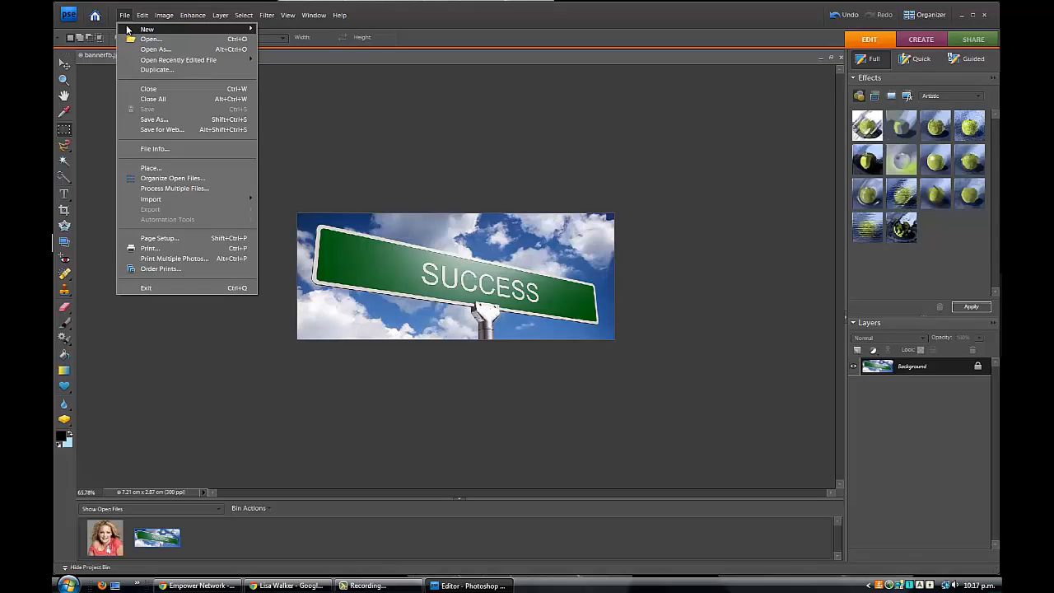
mouse_move(132, 30)
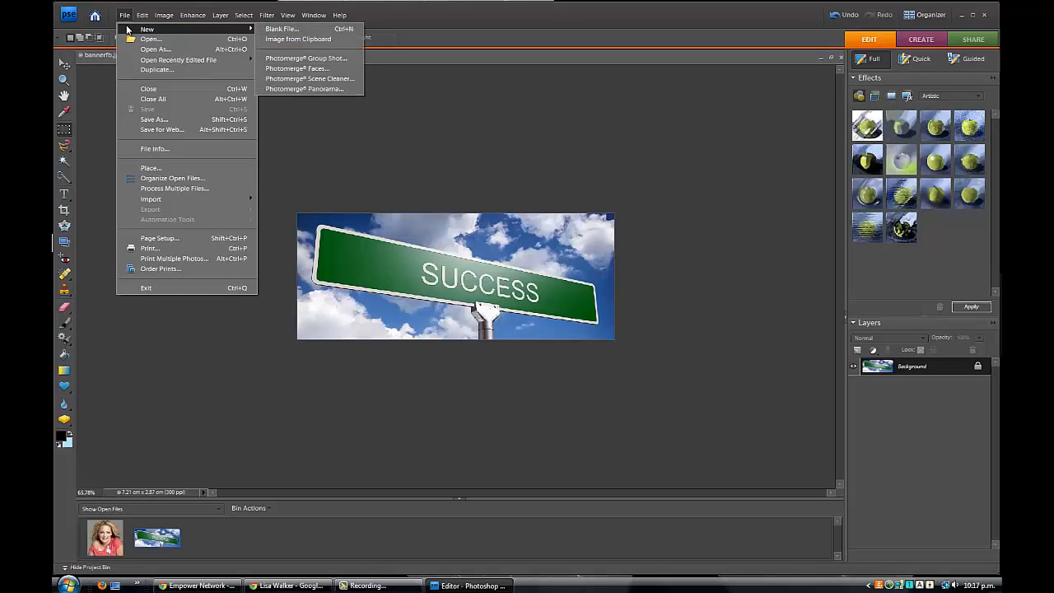
click(287, 30)
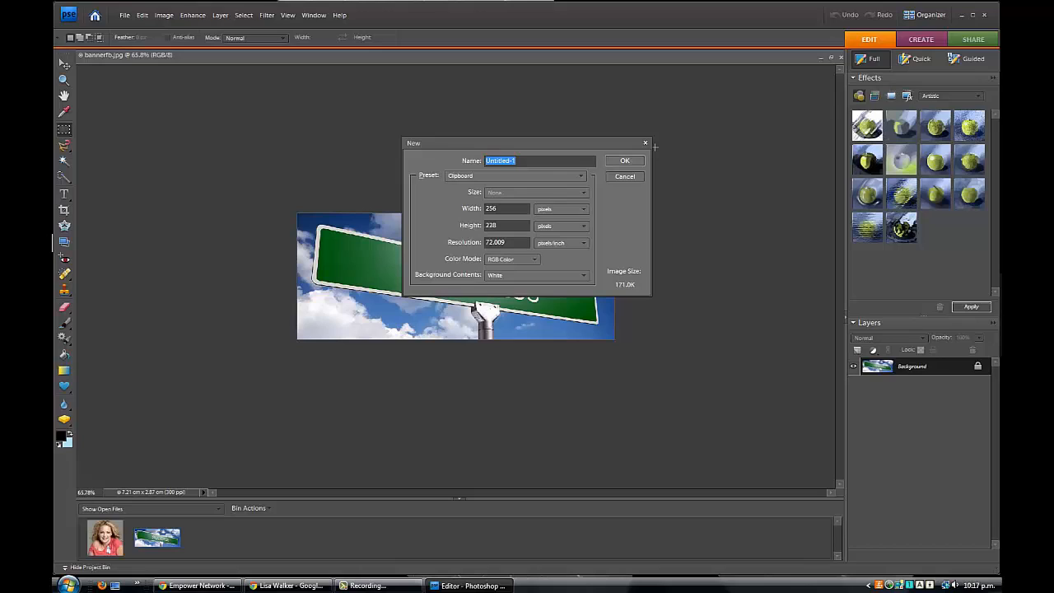
text(twitterapp)
double_click(509, 208)
text(111)
double_click(506, 224)
key(BackSpace)
text(74)
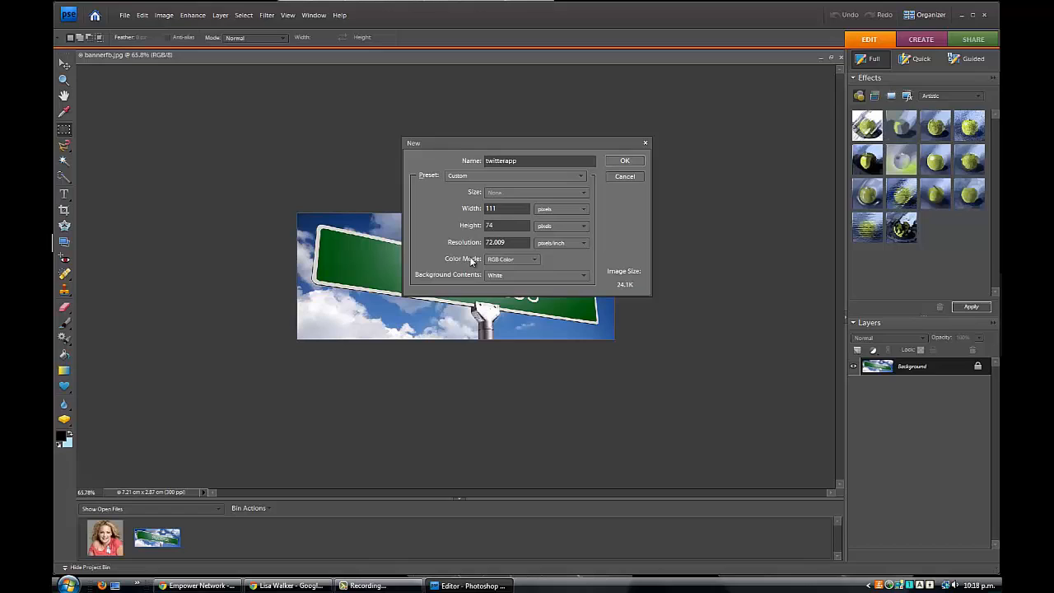
click(583, 280)
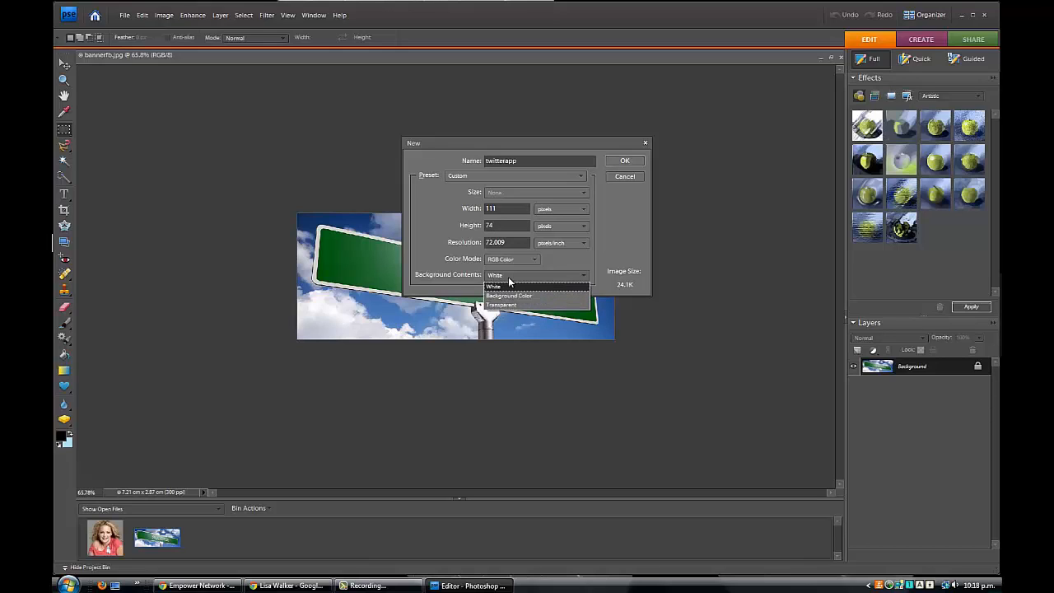
click(509, 284)
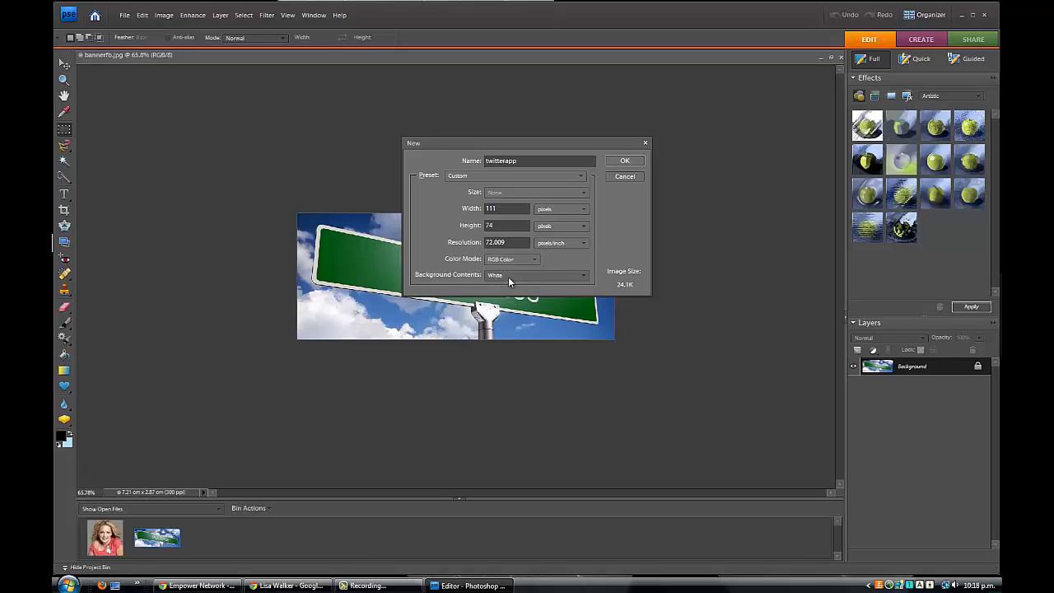
click(623, 161)
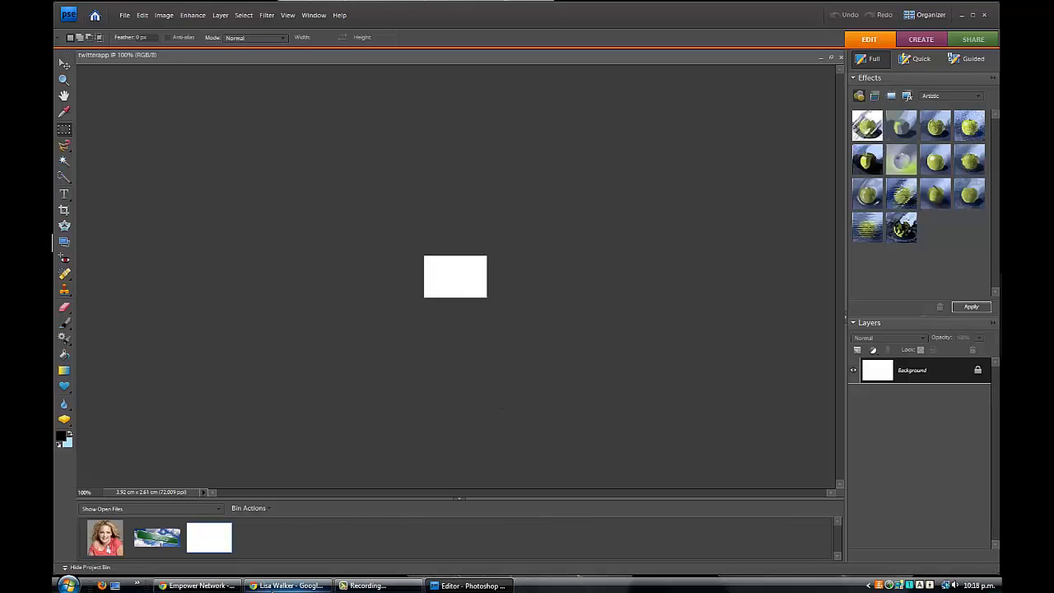
Switch to Chrome and search Google Images for "twitter icon" in a new tab
click(288, 585)
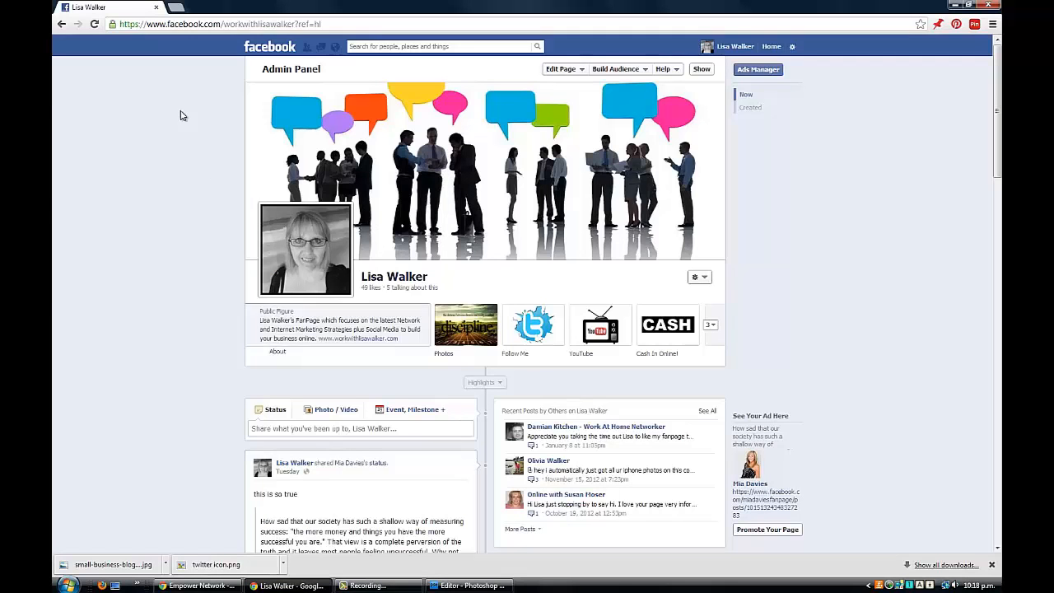
click(175, 7)
text(t)
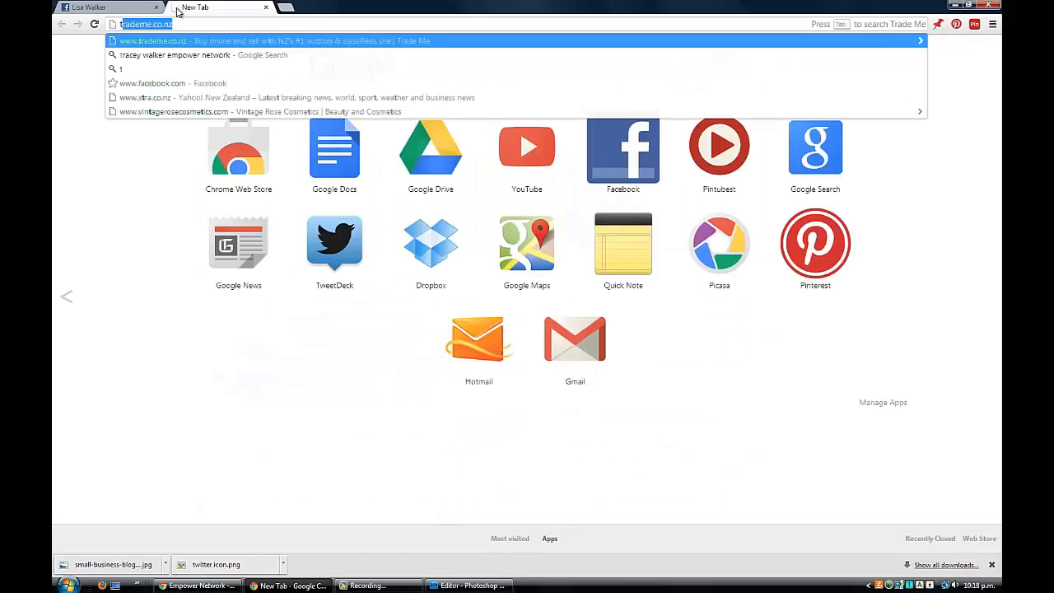
text(witter icon)
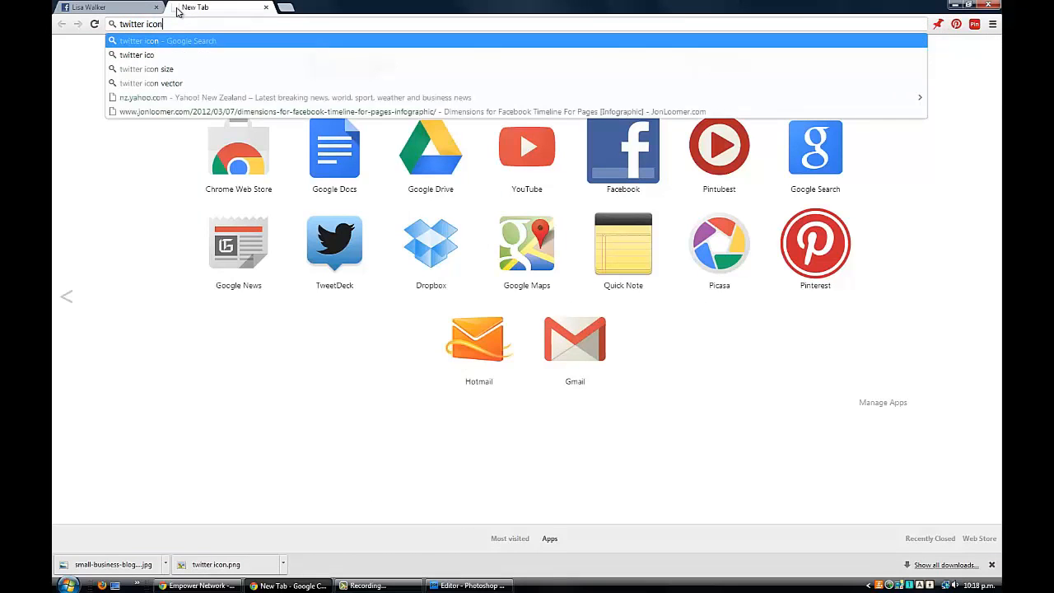
key(Return)
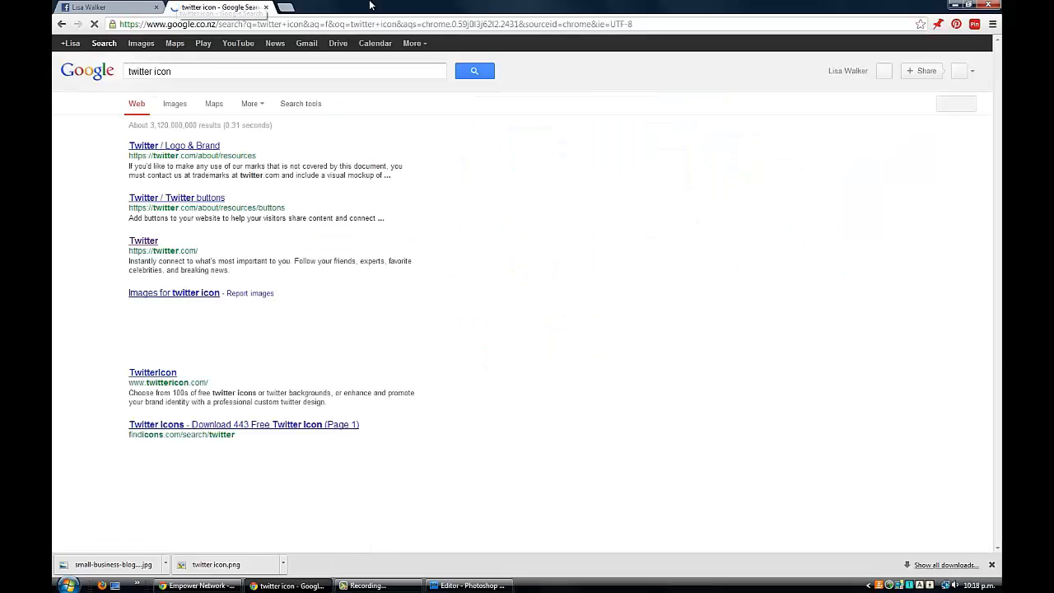
click(170, 109)
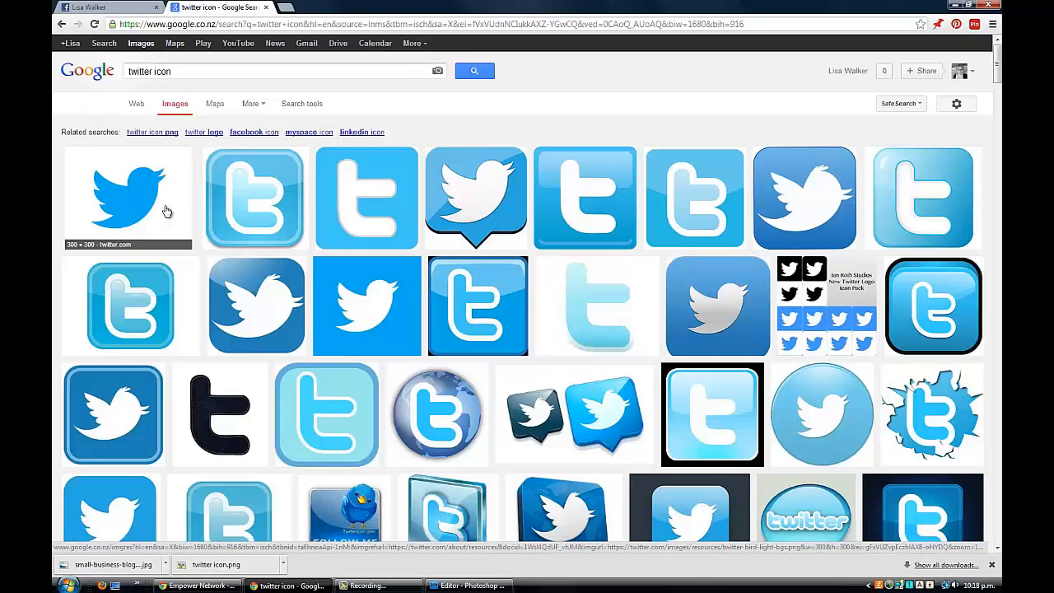
Save the white-bird speech-bubble Twitter icon from the image results to the Desktop as a PNG named twitter-icon
click(490, 203)
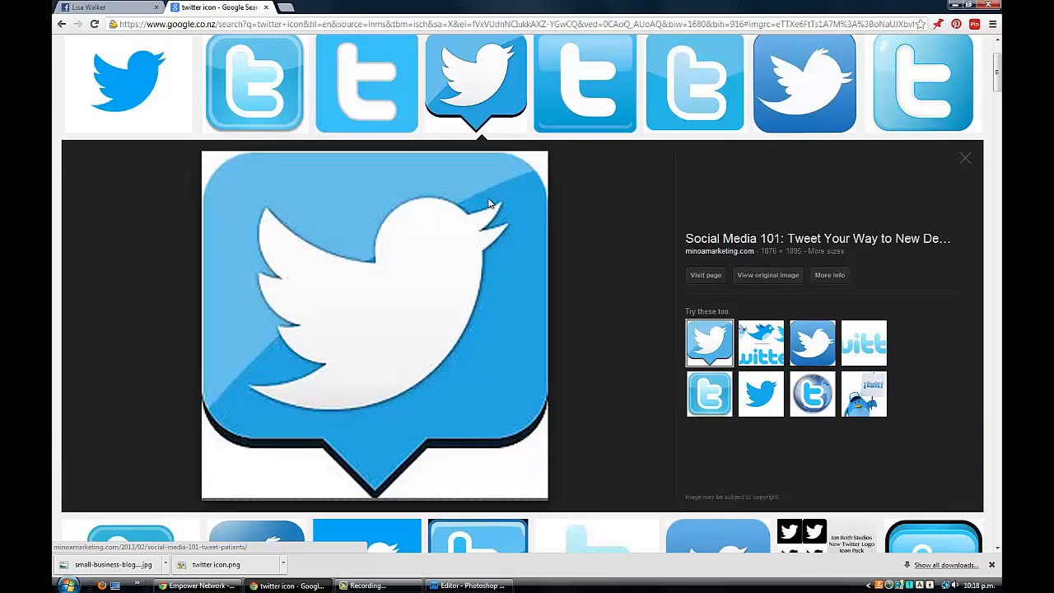
right_click(403, 237)
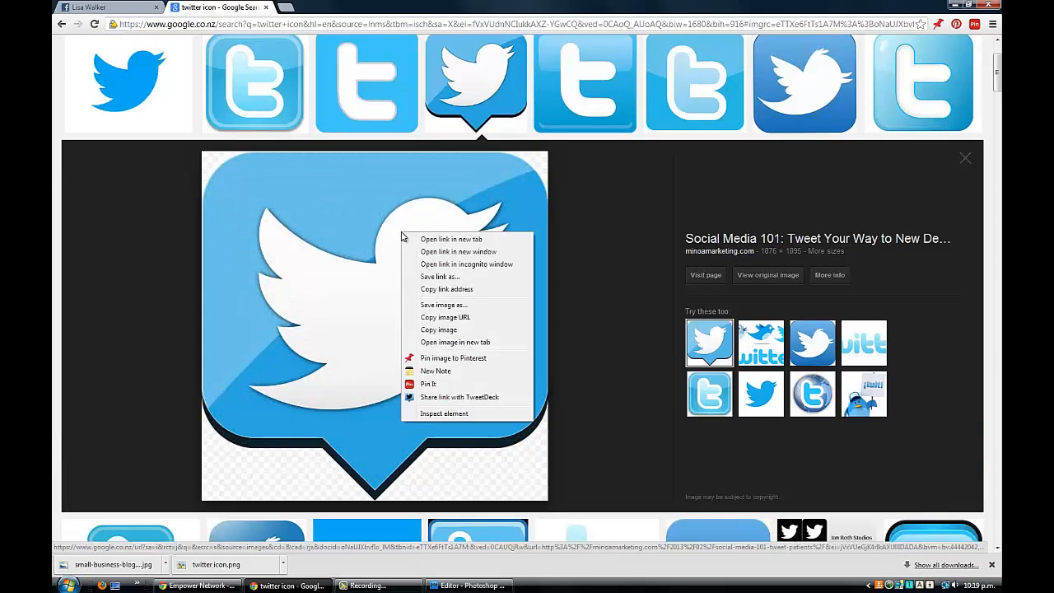
click(418, 306)
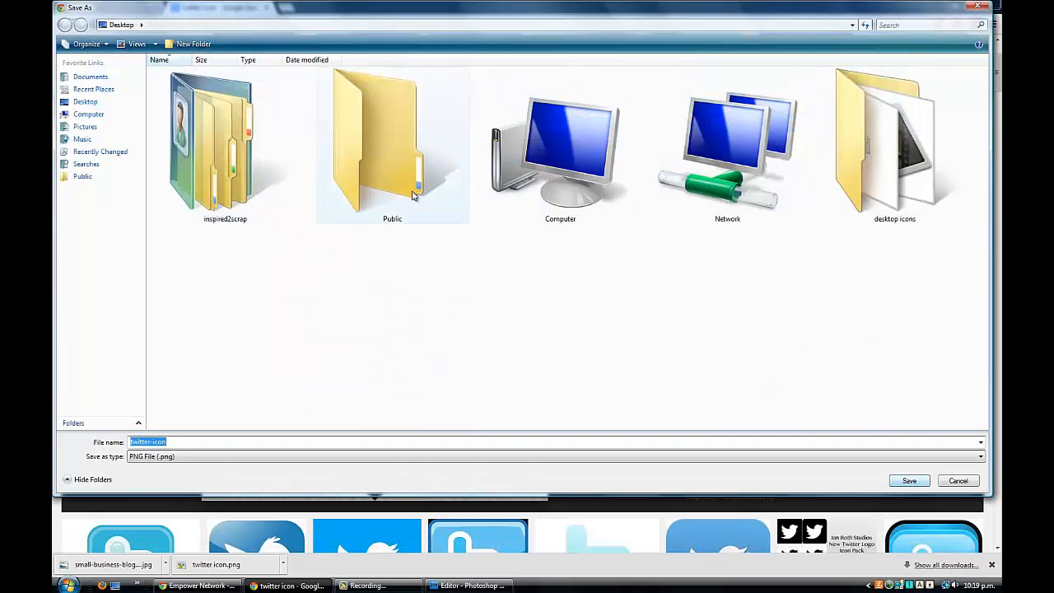
click(104, 102)
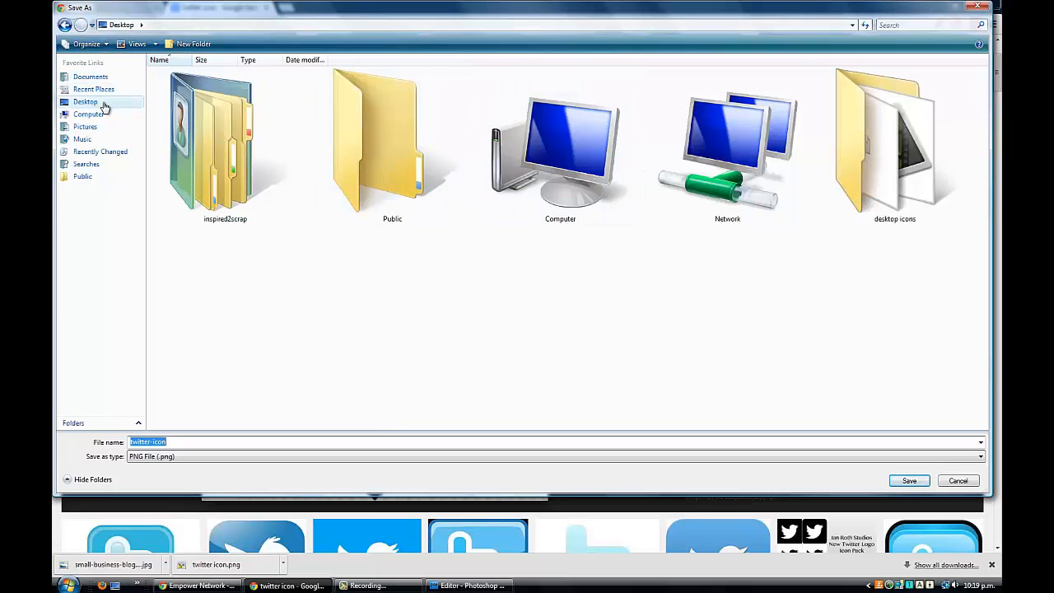
click(908, 480)
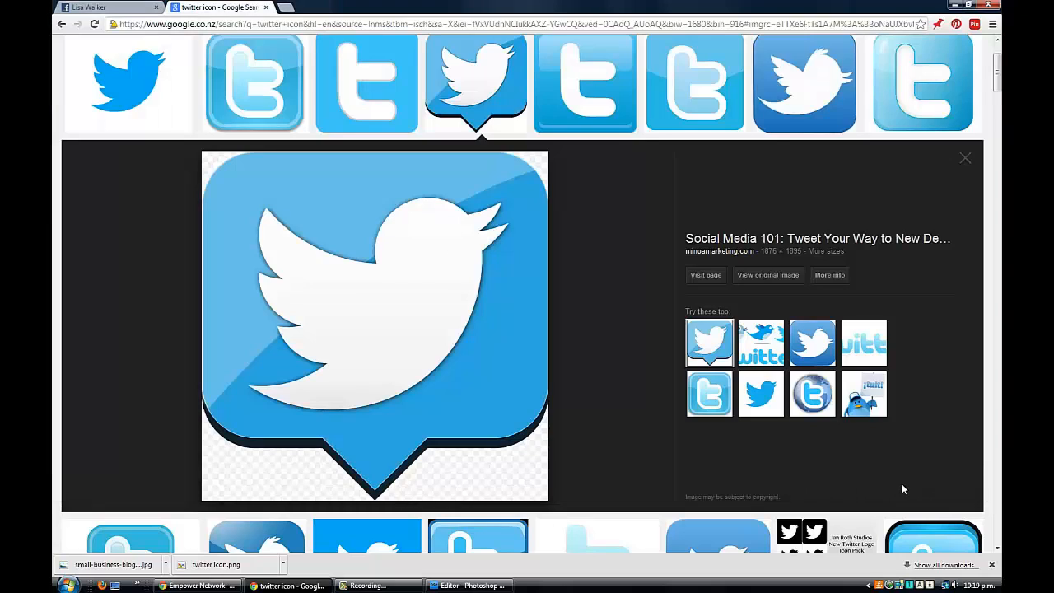
Return to Photoshop Elements and open the twitter-icon image from the Desktop
click(955, 5)
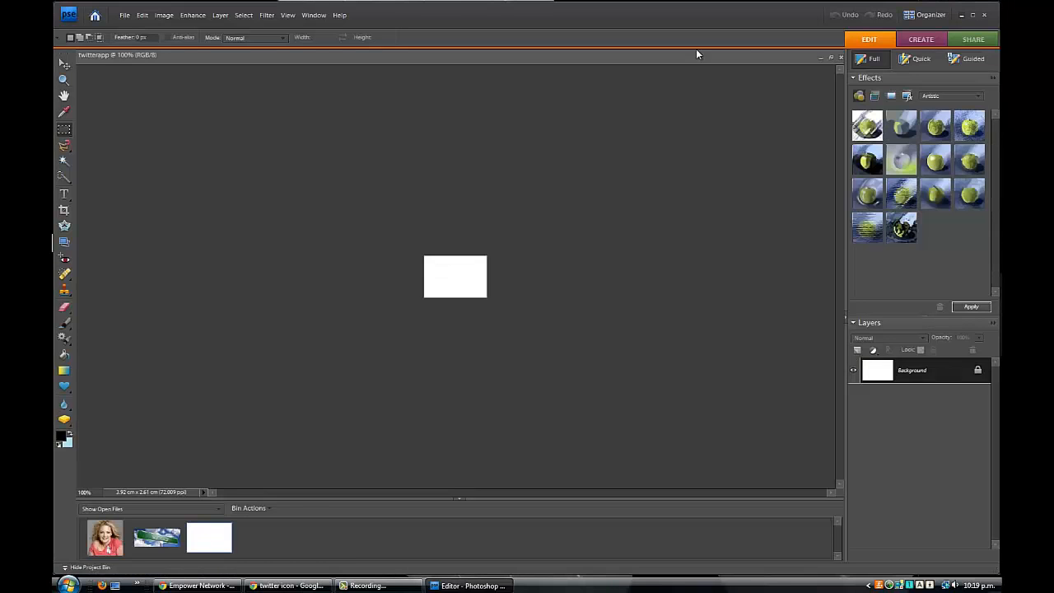
click(125, 16)
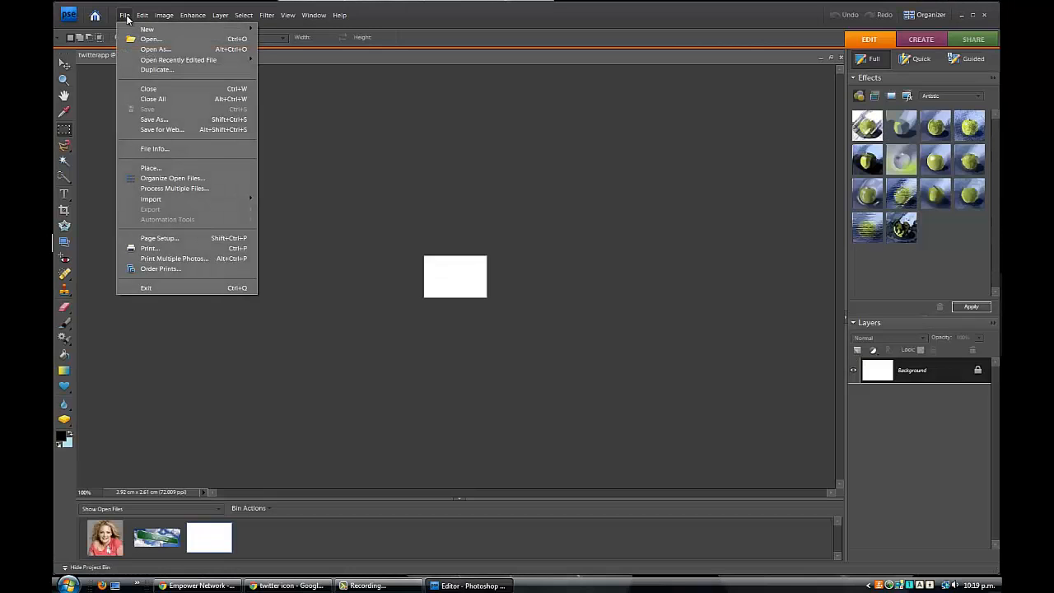
click(148, 39)
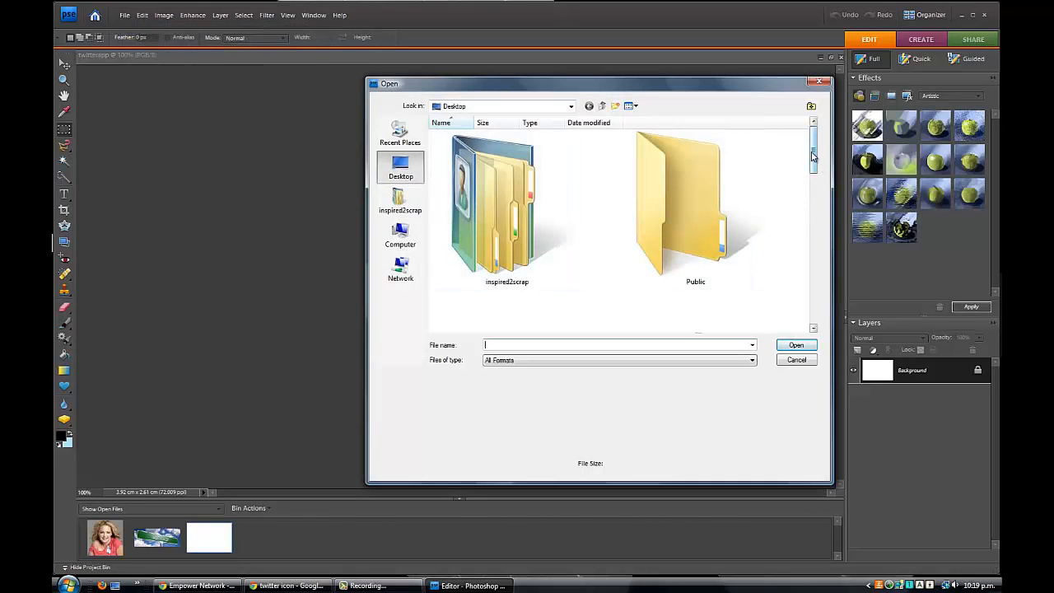
drag(813, 157, 812, 305)
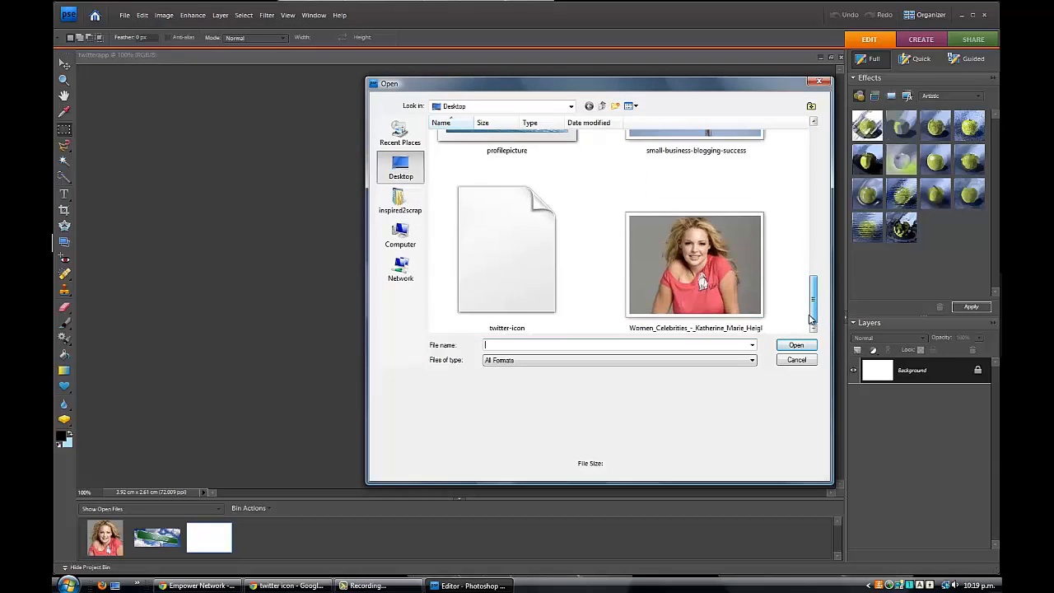
click(514, 288)
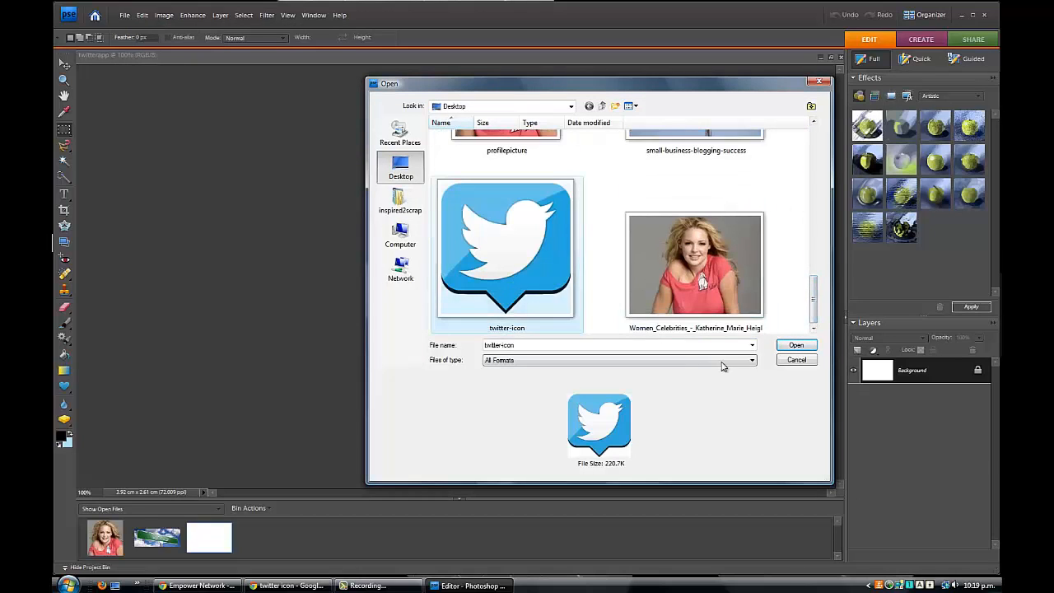
click(792, 346)
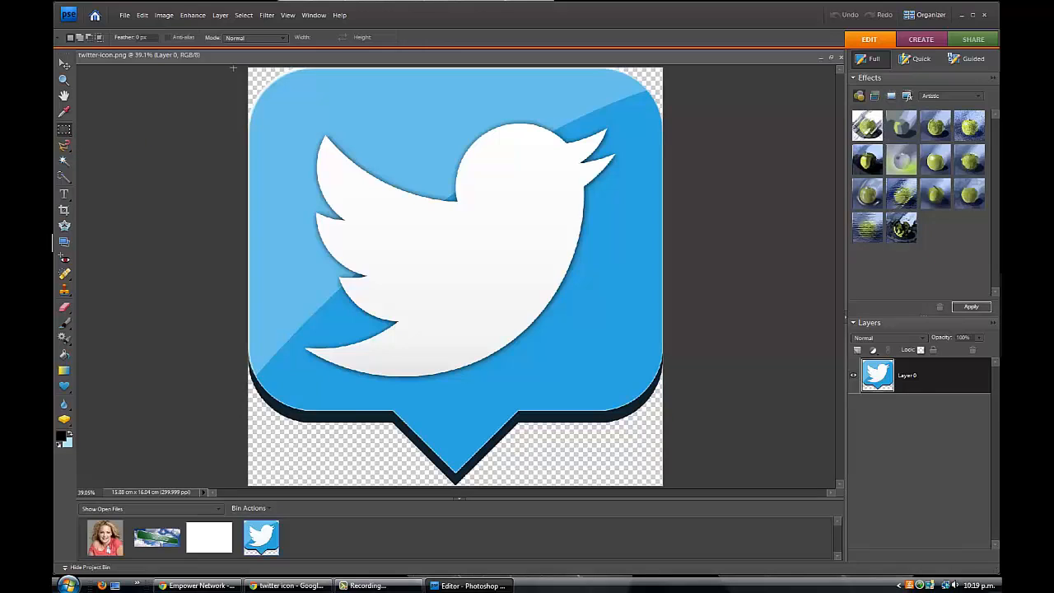
Select the whole Twitter icon and resize the image to a height of 70 pixels with constrained proportions
drag(238, 66, 734, 499)
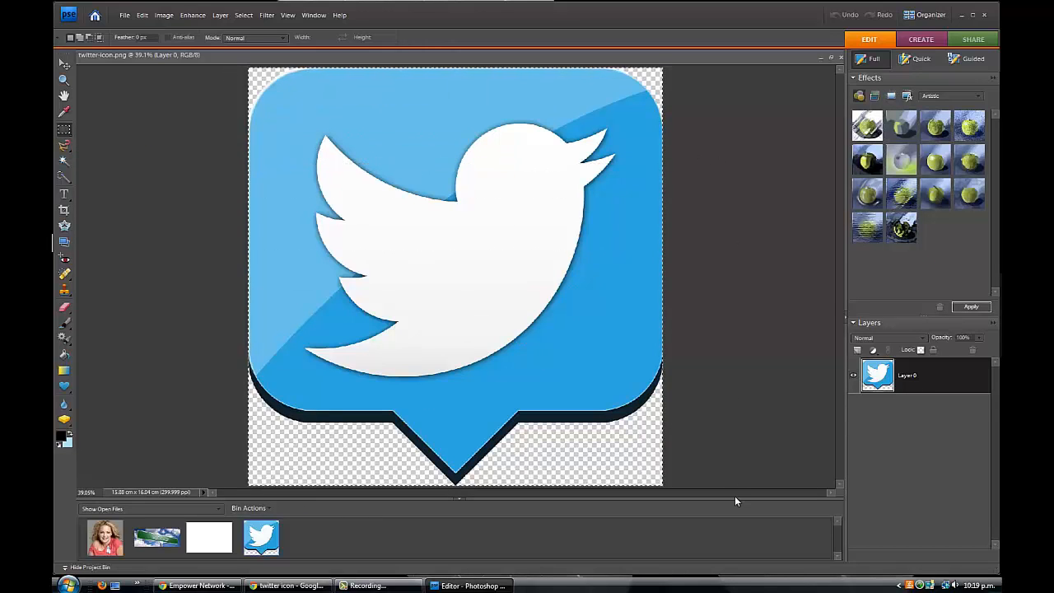
click(166, 15)
mouse_move(191, 70)
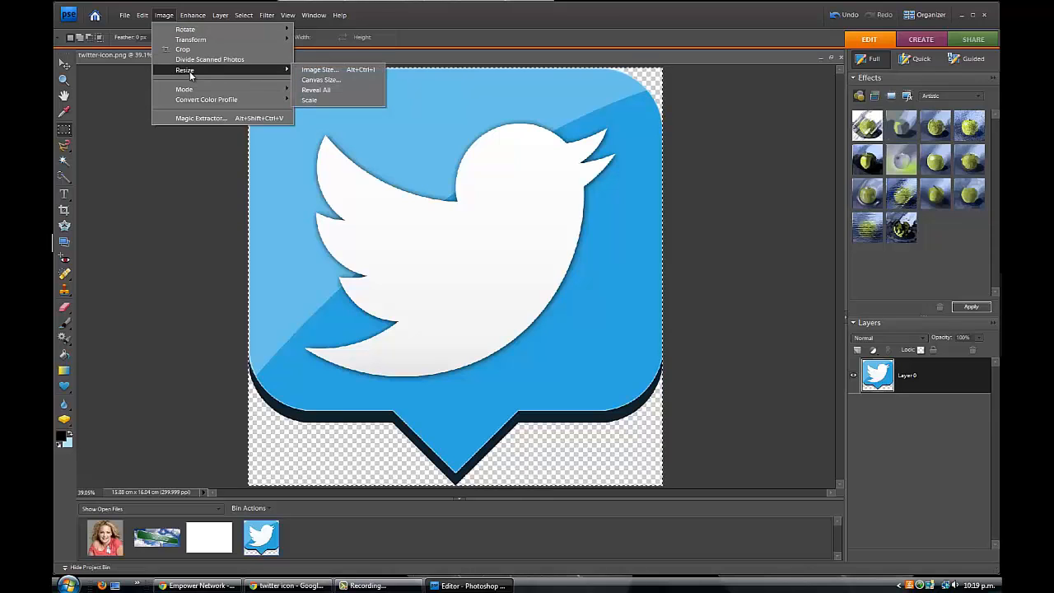
click(328, 73)
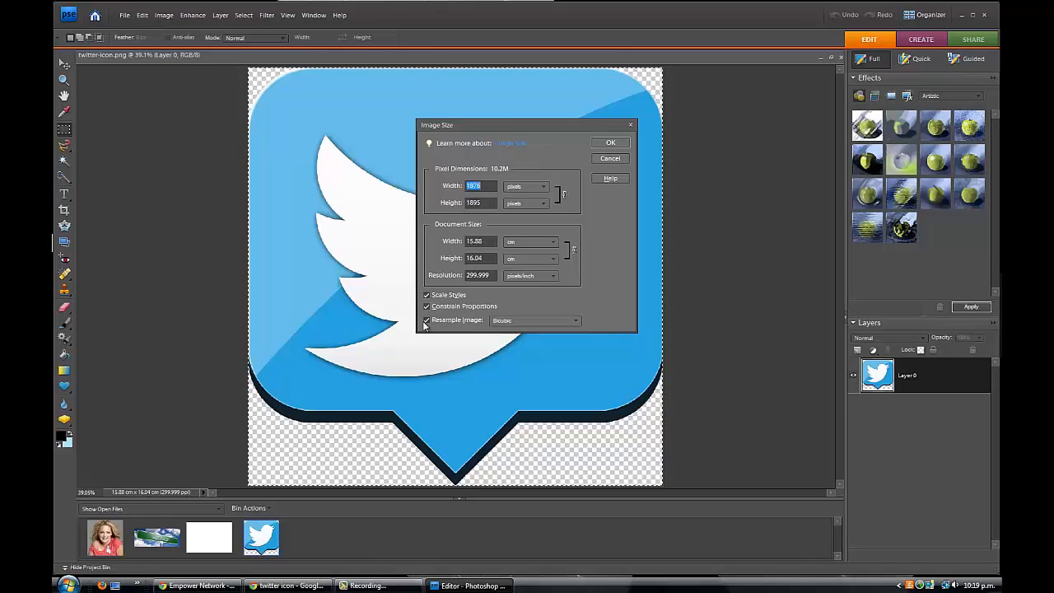
click(485, 203)
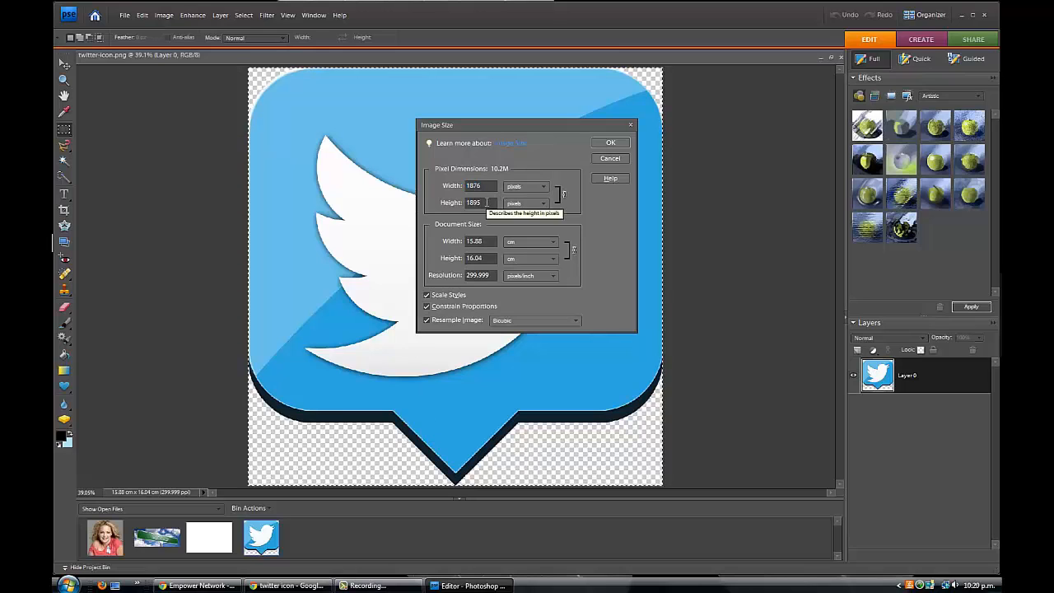
key(BackSpace)
key(BackSpace)
key(BackSpace)
key(BackSpace)
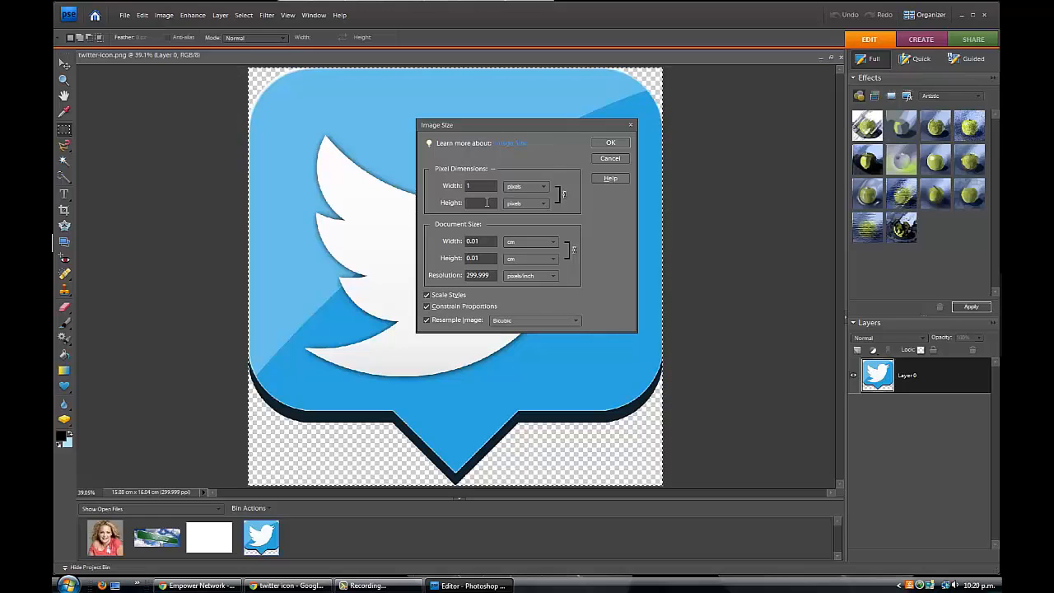
text(7)
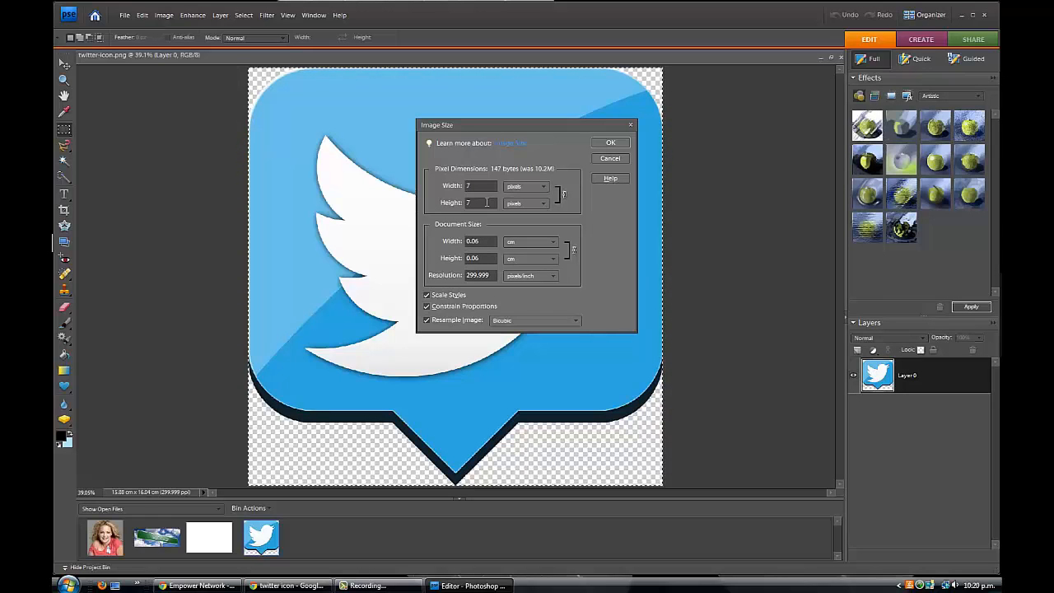
text(0)
click(606, 142)
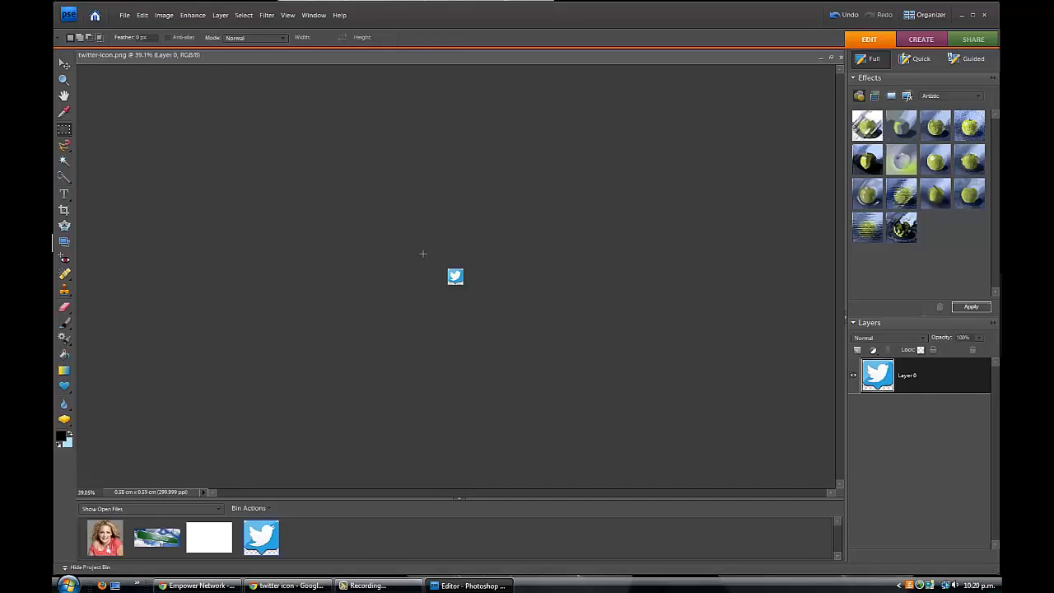
Select the entire resized Twitter icon with a rectangular marquee
drag(427, 249, 471, 289)
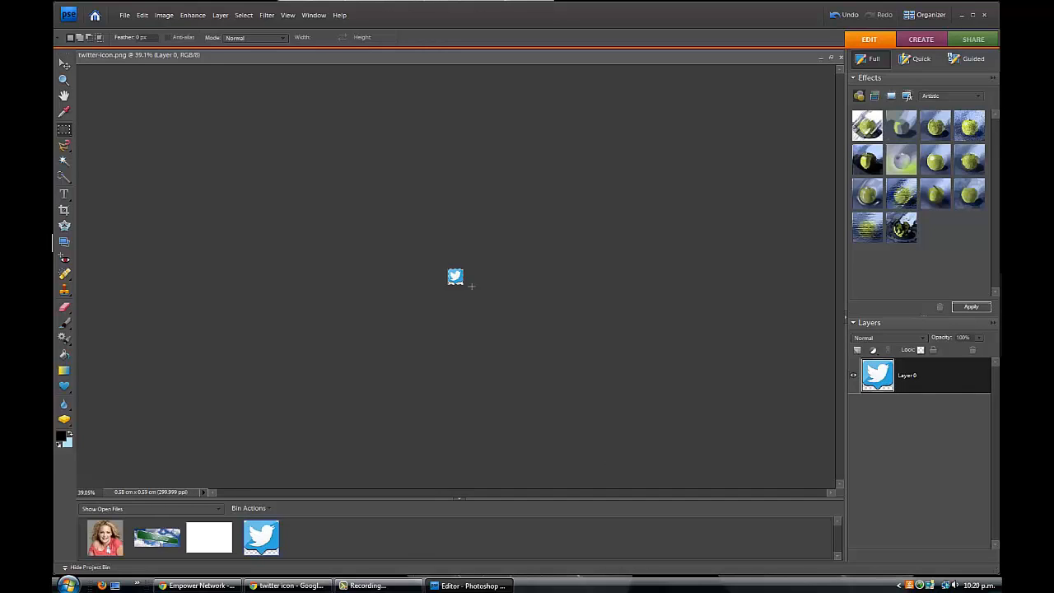
click(142, 16)
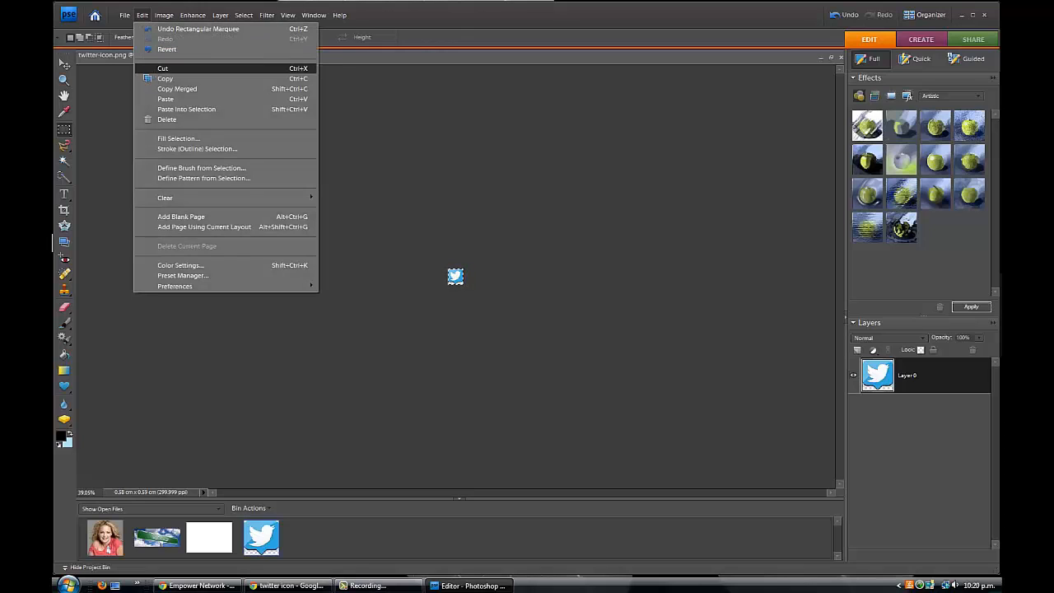
click(155, 70)
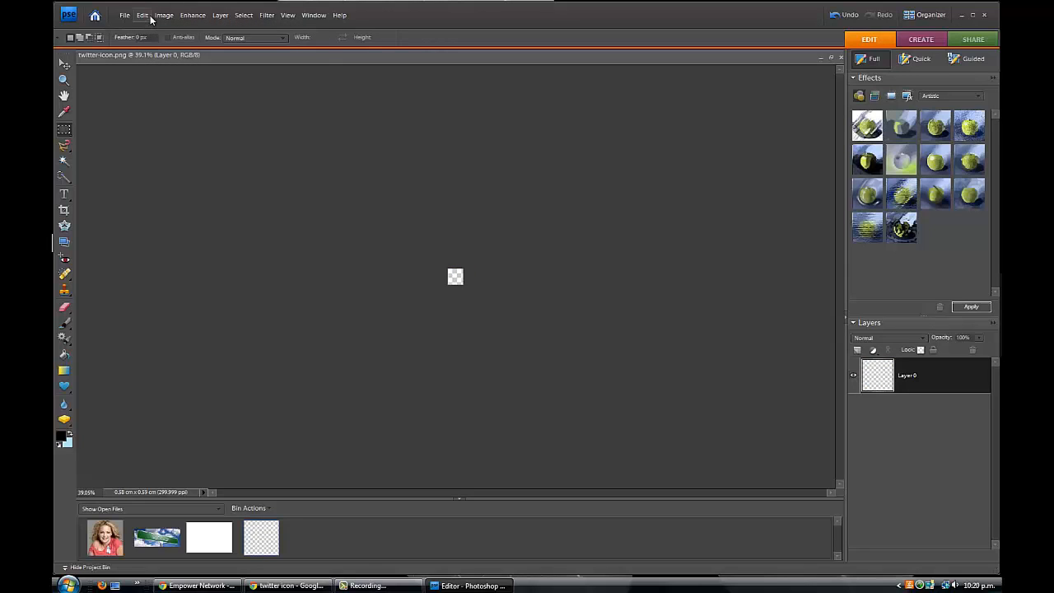
click(142, 16)
click(151, 30)
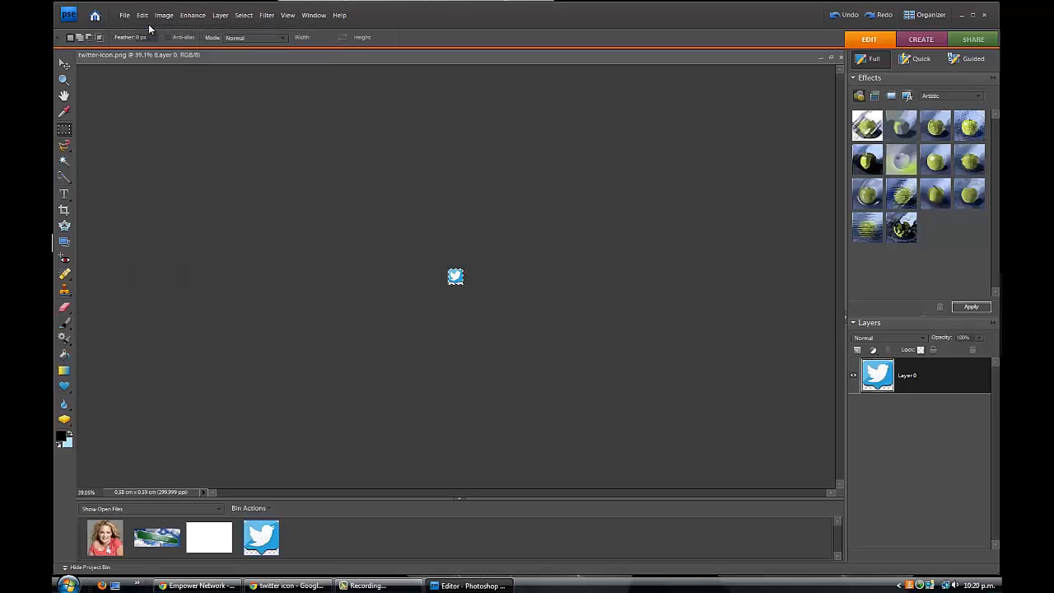
Copy the selected Twitter icon and paste it into the blank twitterapp file
click(141, 16)
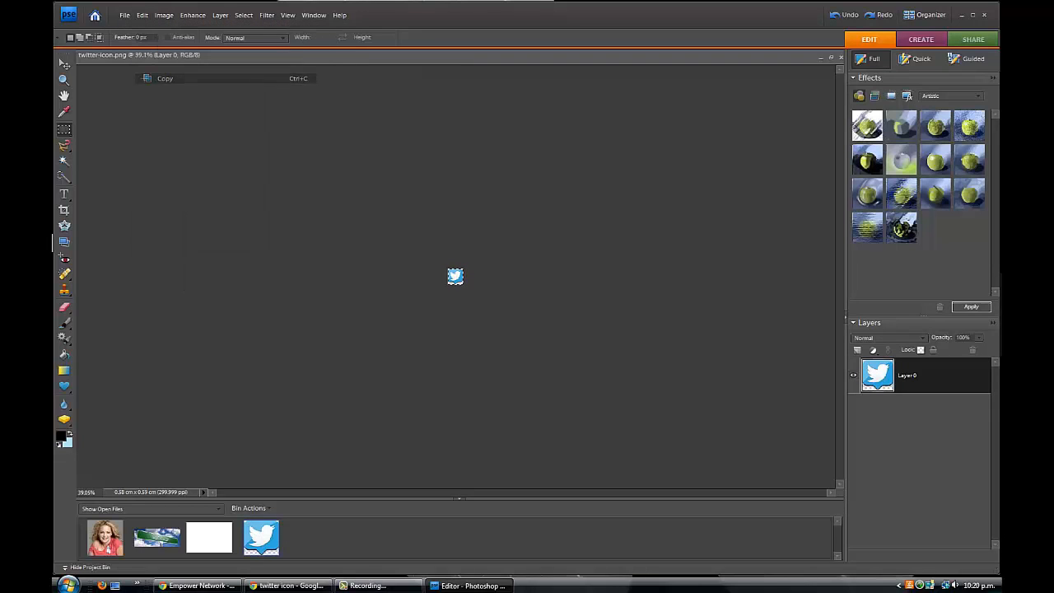
click(145, 78)
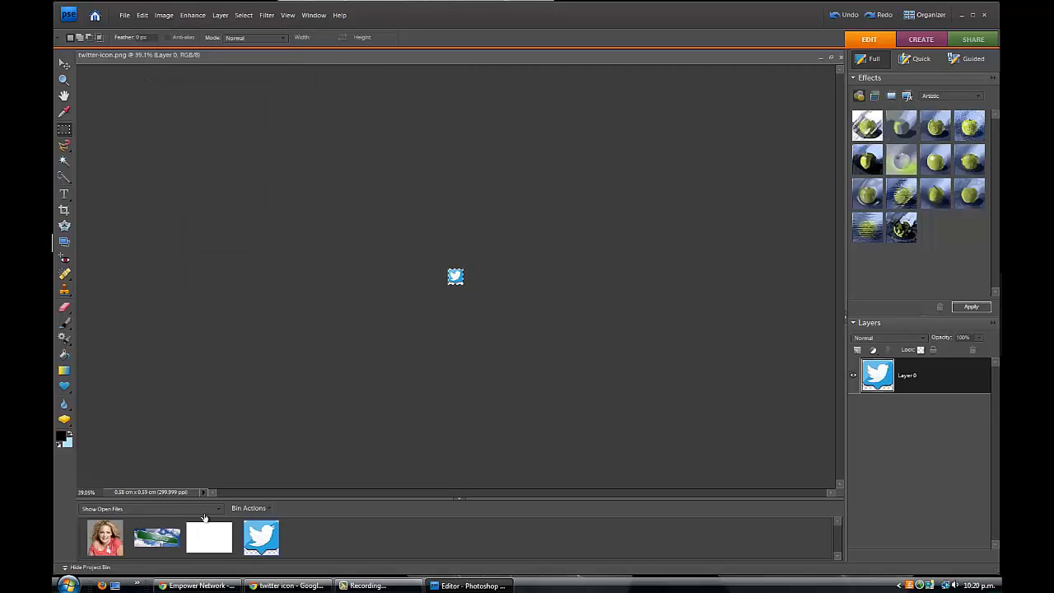
click(206, 540)
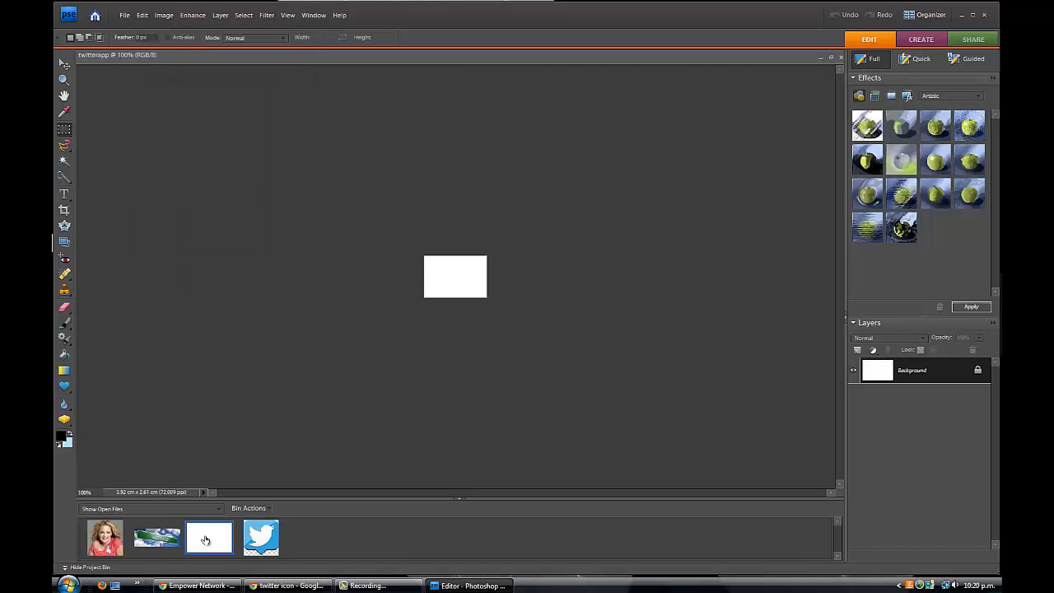
click(143, 15)
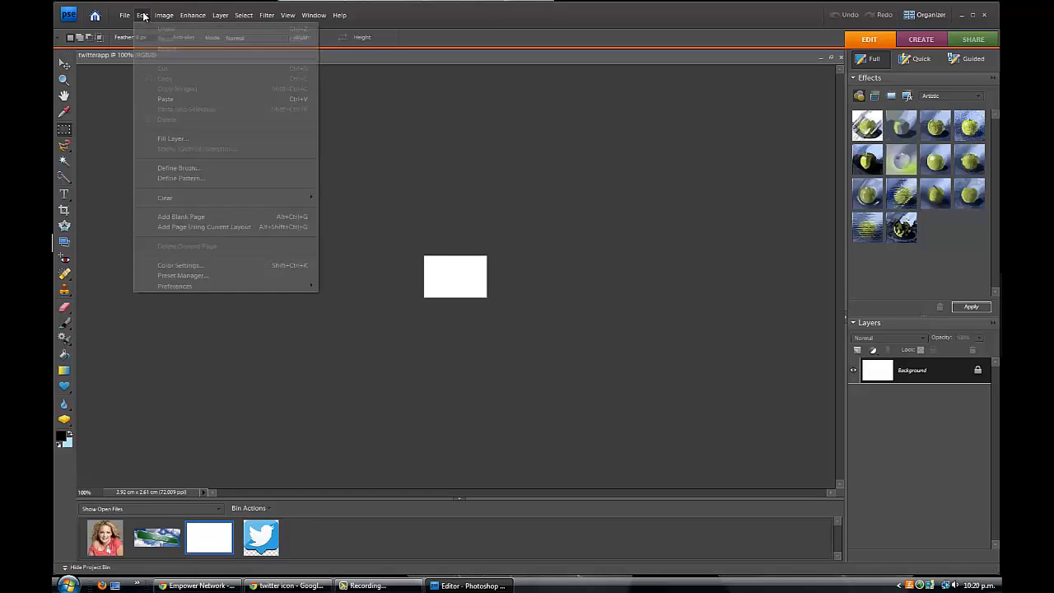
click(174, 101)
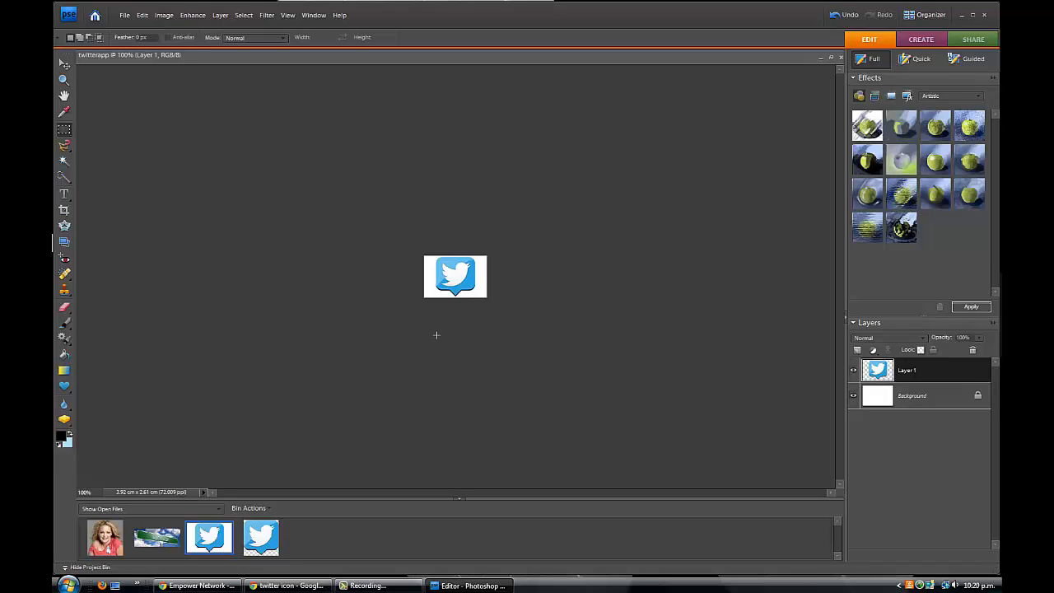
Switch to Chrome and save the plain blue Twitter bird image to the Desktop as twitter-bird-light-bgs in PNG format
click(289, 585)
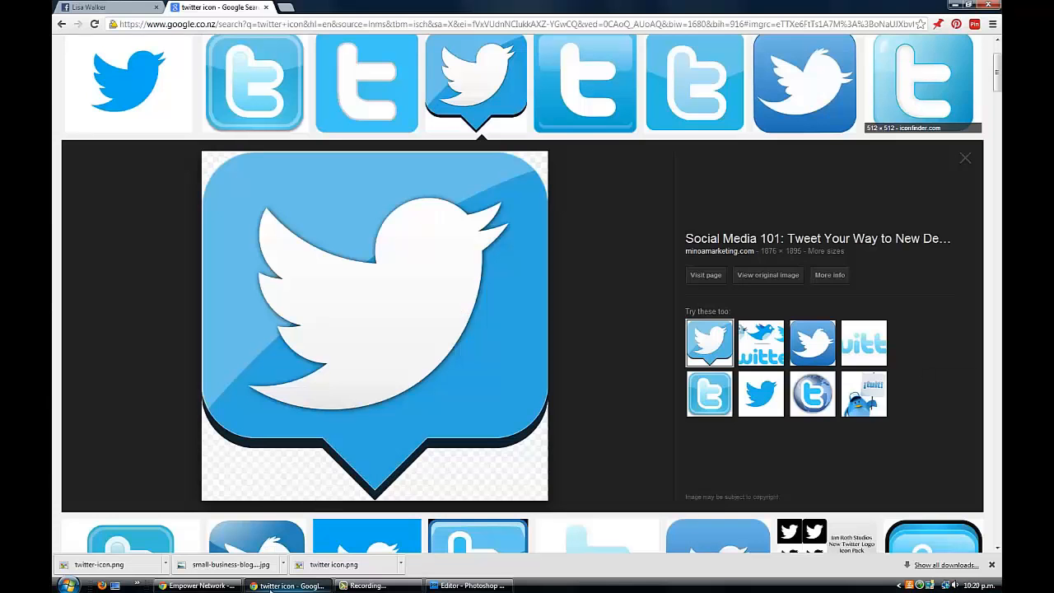
click(142, 86)
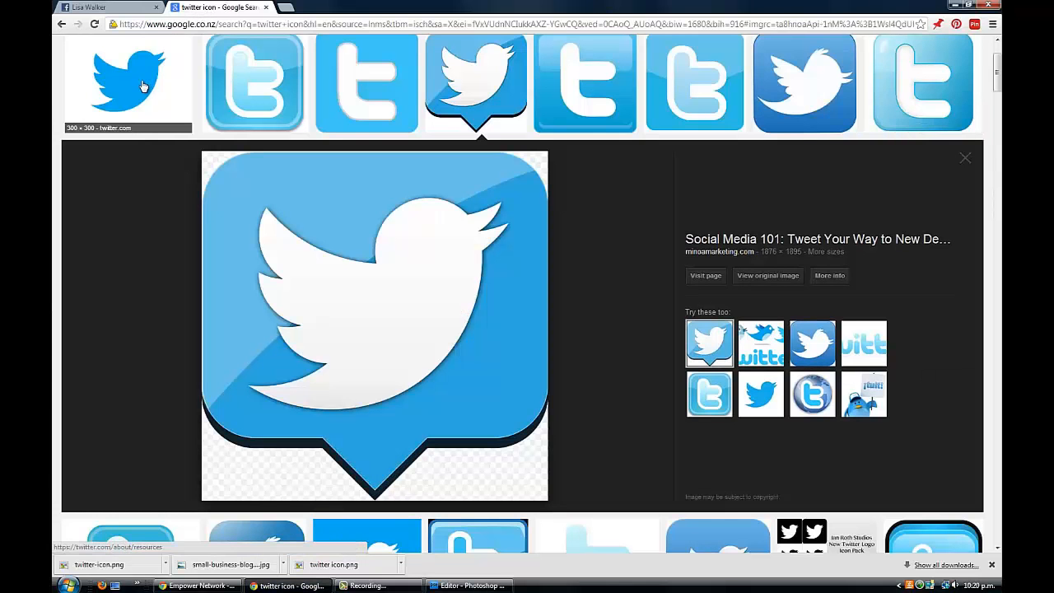
right_click(375, 296)
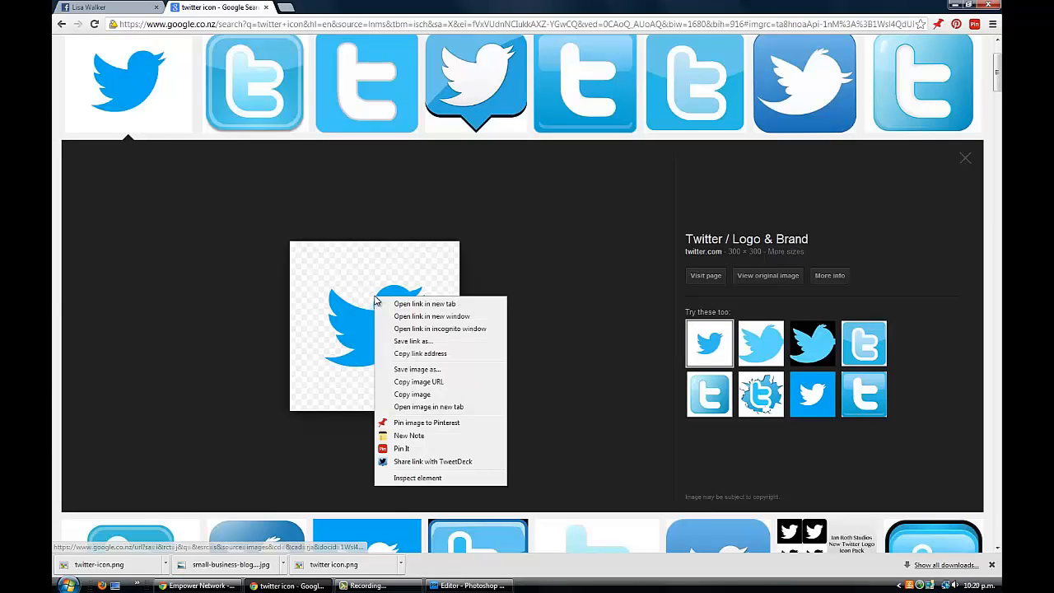
click(415, 368)
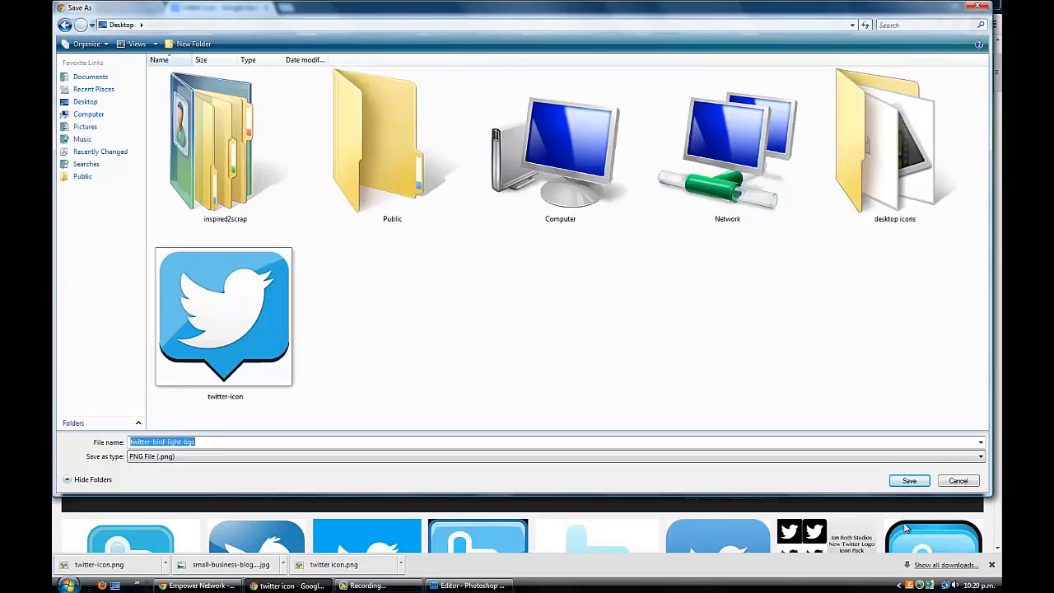
click(909, 481)
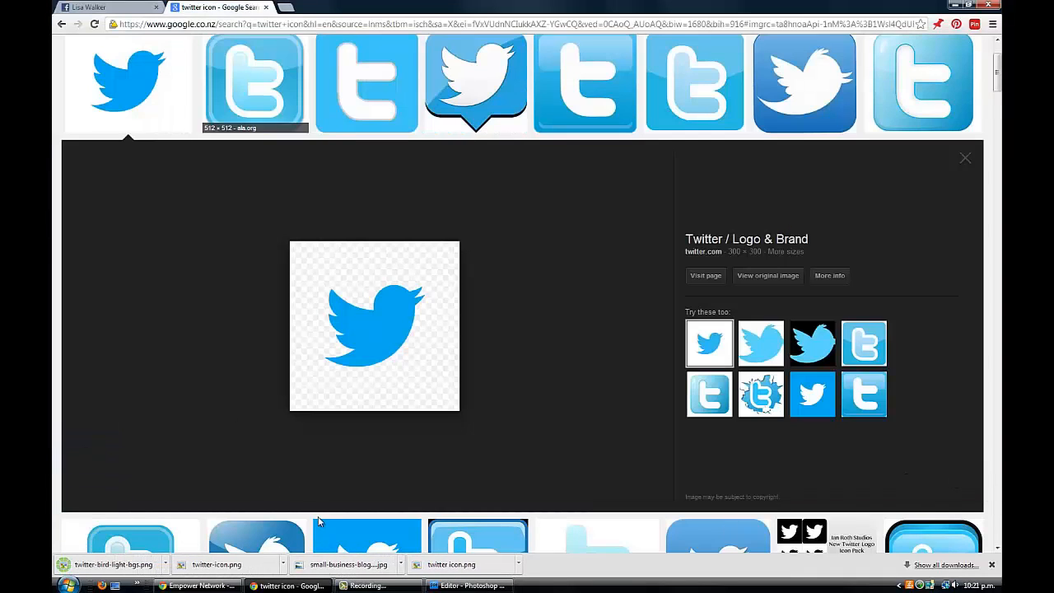
Switch to Photoshop Elements and create a blank white file named twitterapp2, 111 pixels wide and 74 pixels high
click(455, 586)
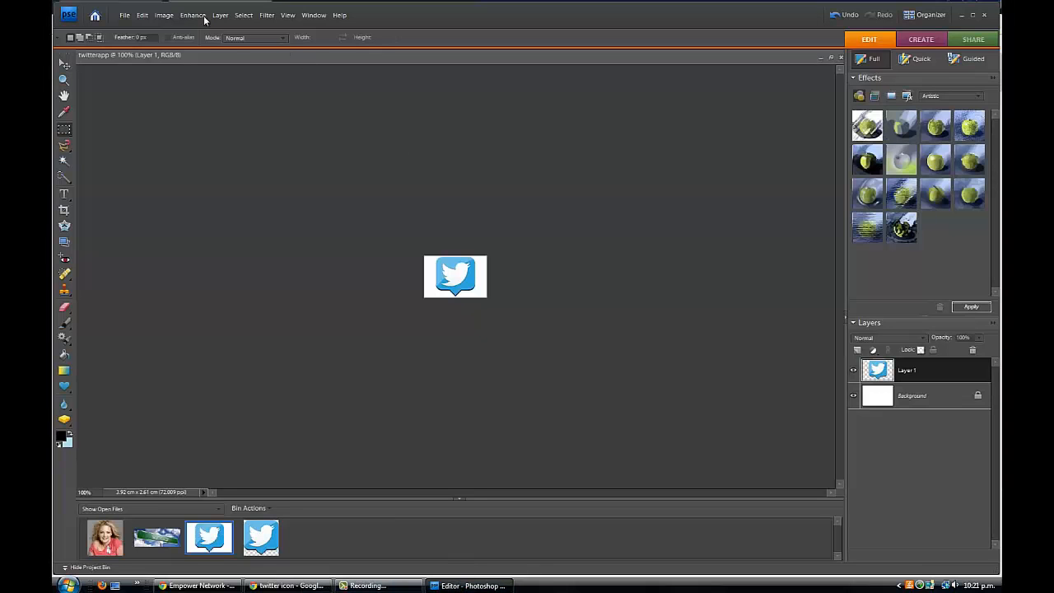
click(125, 15)
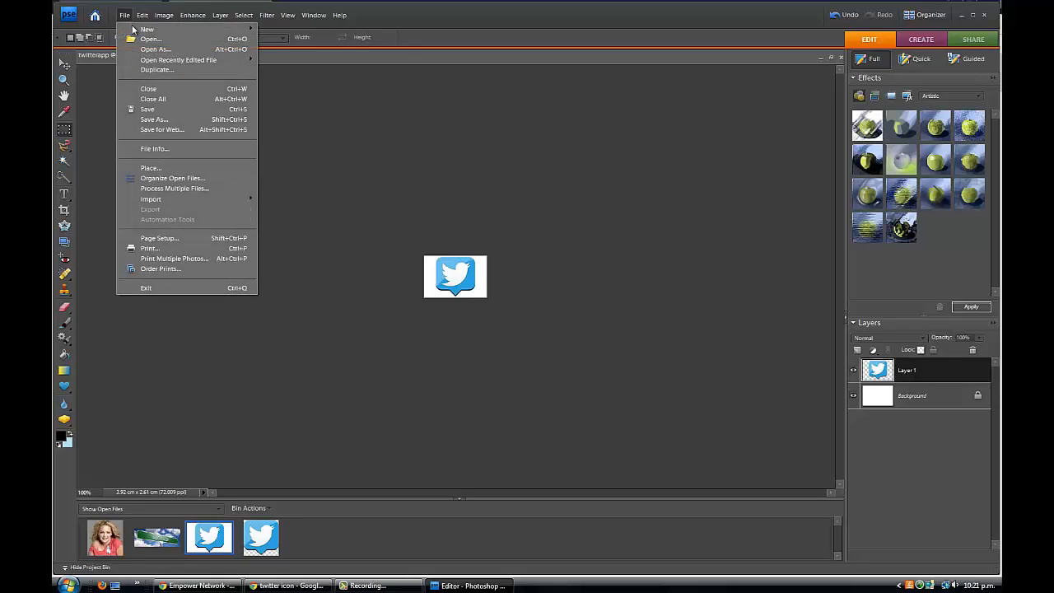
mouse_move(133, 29)
click(270, 30)
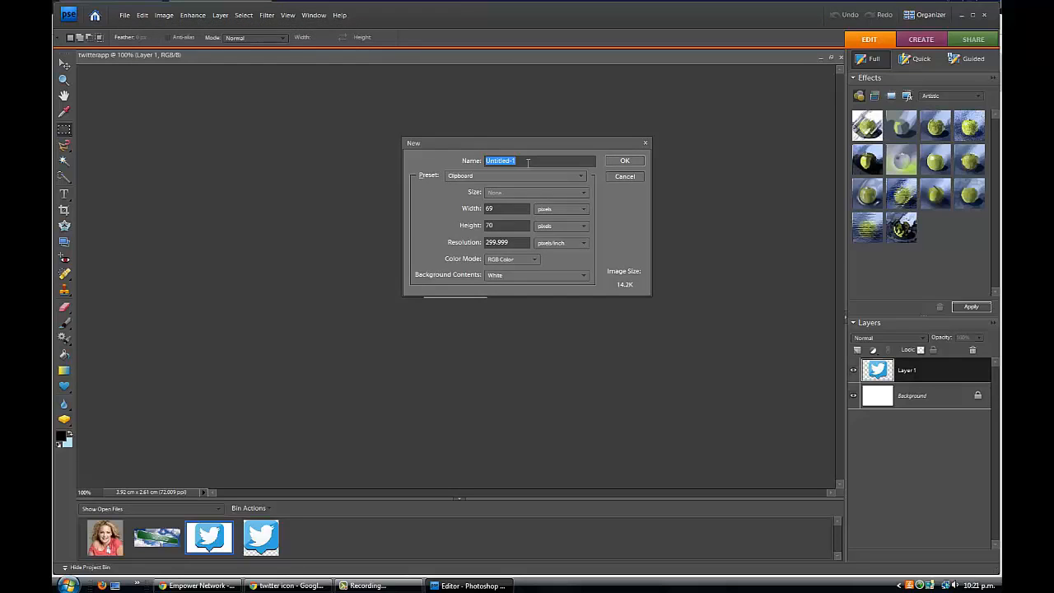
text(twitt)
text(111)
click(625, 160)
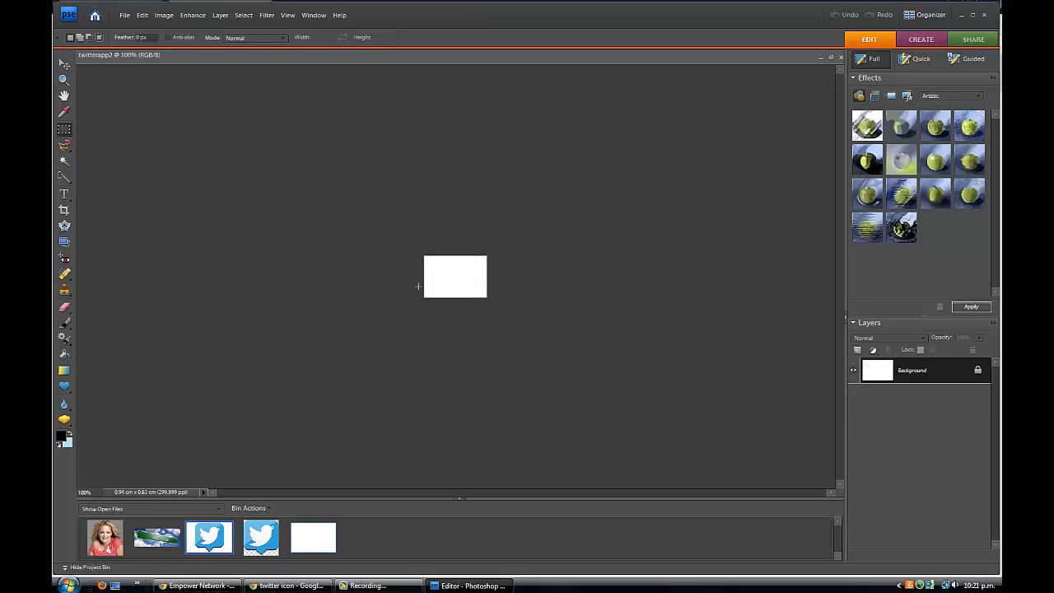
Open the twitter-bird-light-bgs image from the Desktop
click(124, 15)
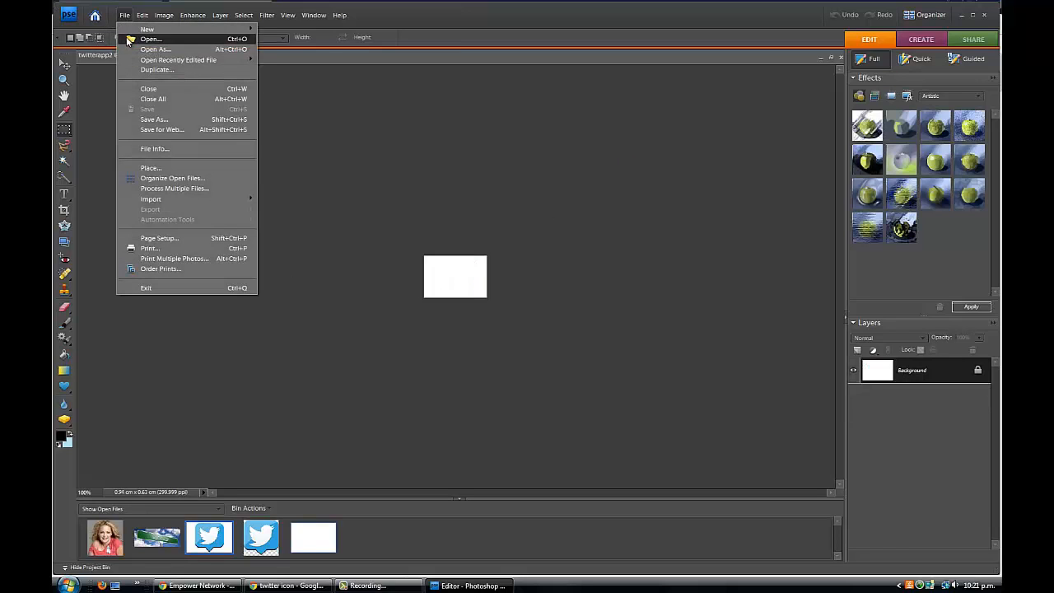
click(128, 38)
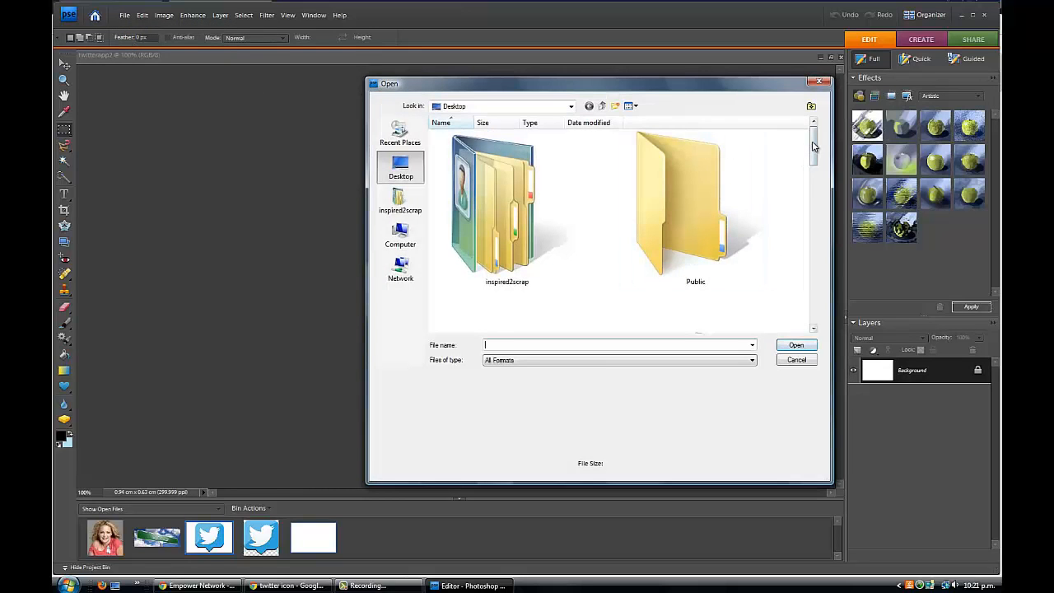
scroll(807, 305, down, 5)
scroll(803, 272, down, 3)
scroll(795, 219, up, 1)
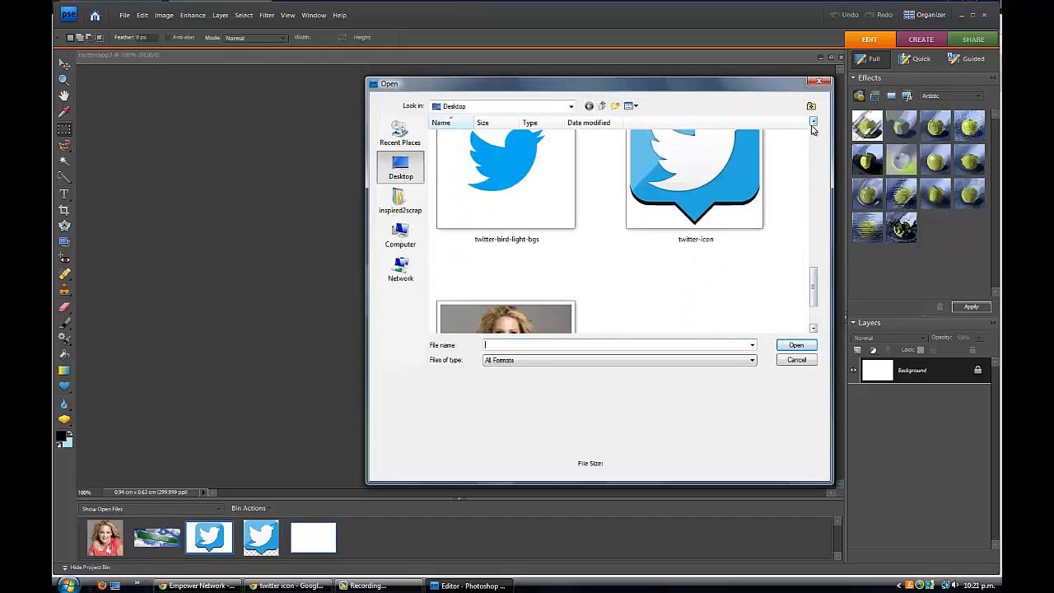
click(548, 207)
click(796, 344)
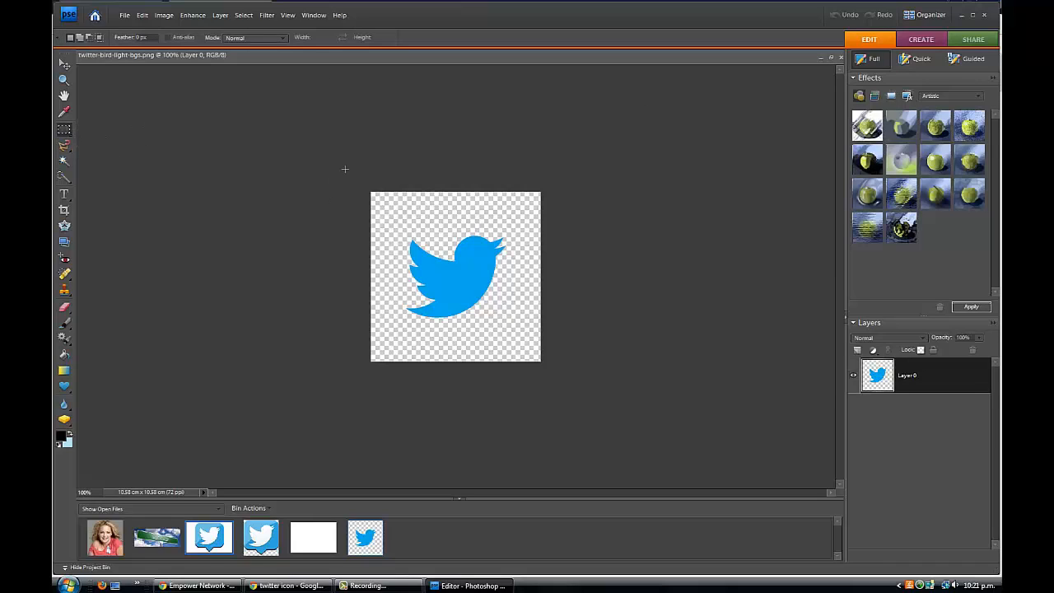
Select the whole blue bird image with a rectangular marquee, then copy and paste it into the blank twitterapp2 file
drag(423, 221, 576, 370)
click(142, 15)
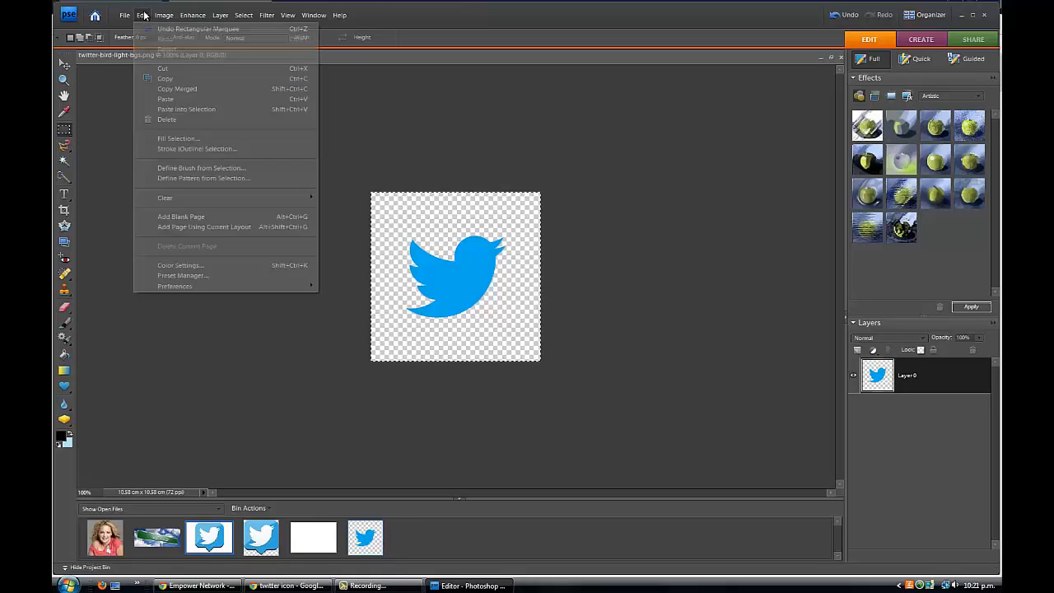
click(157, 79)
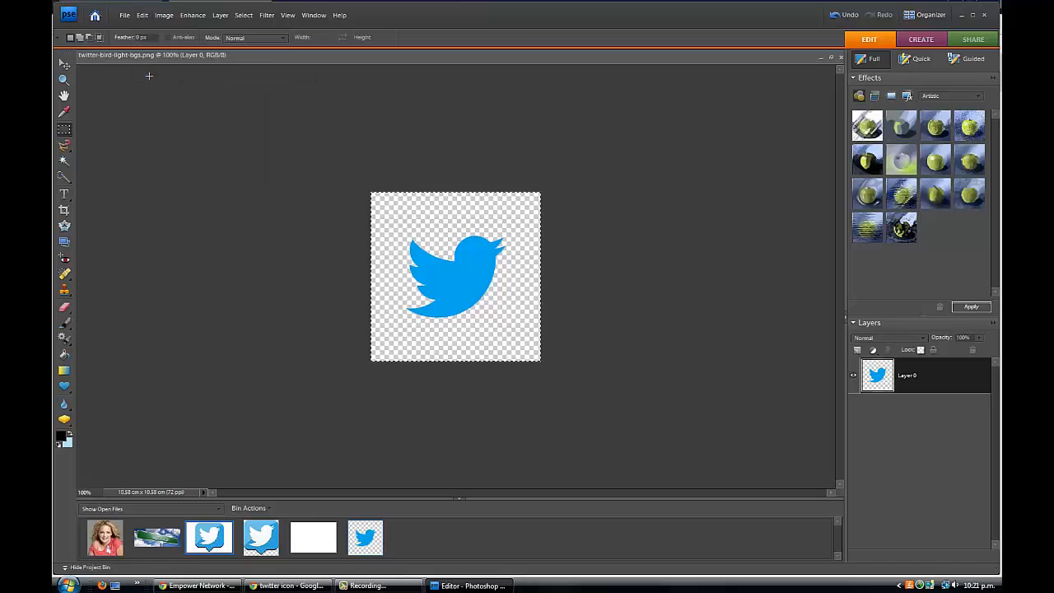
click(321, 537)
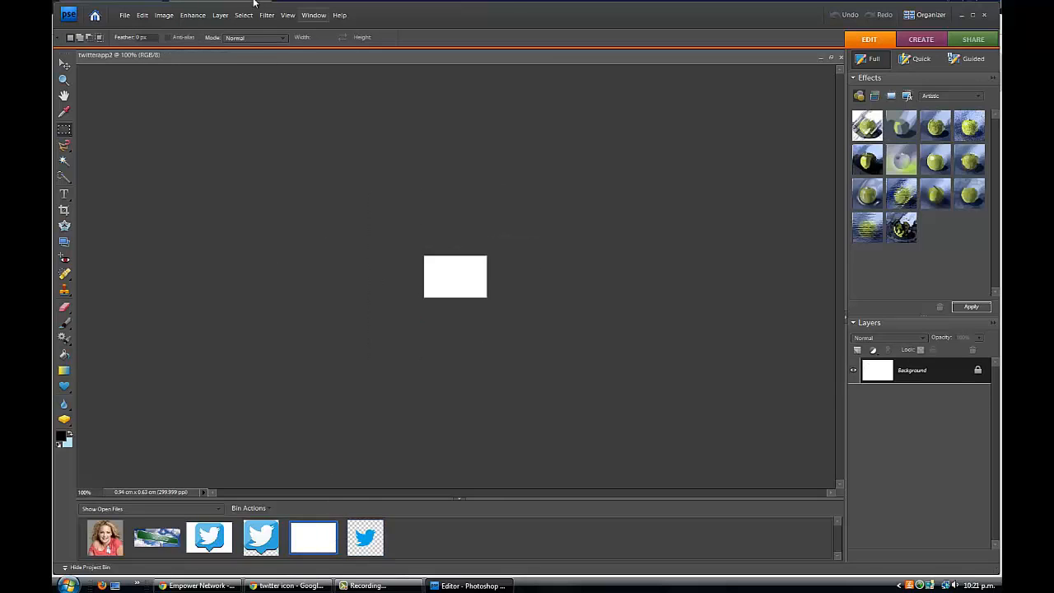
click(147, 15)
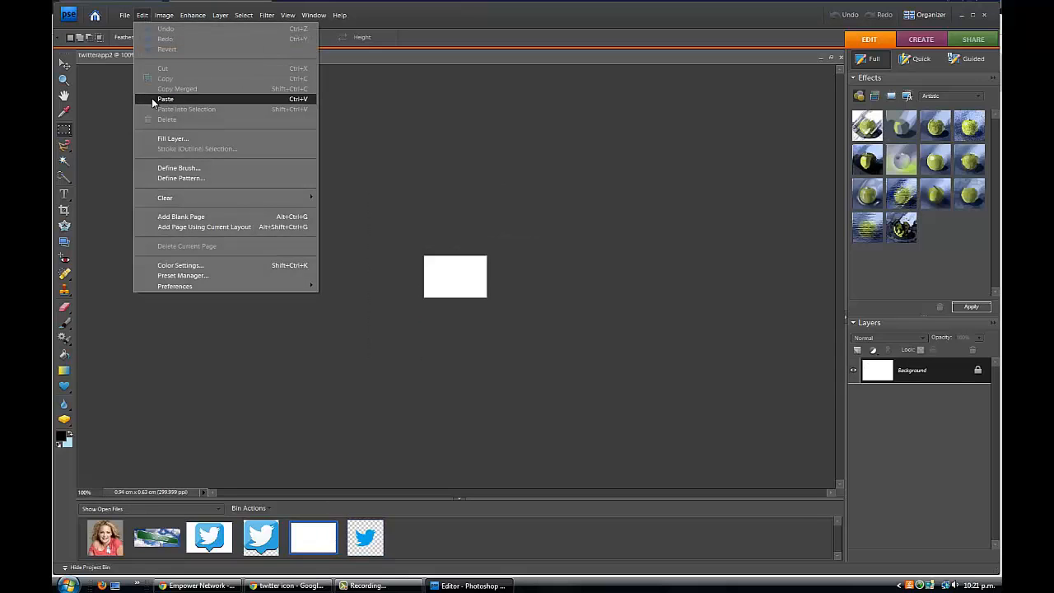
click(158, 99)
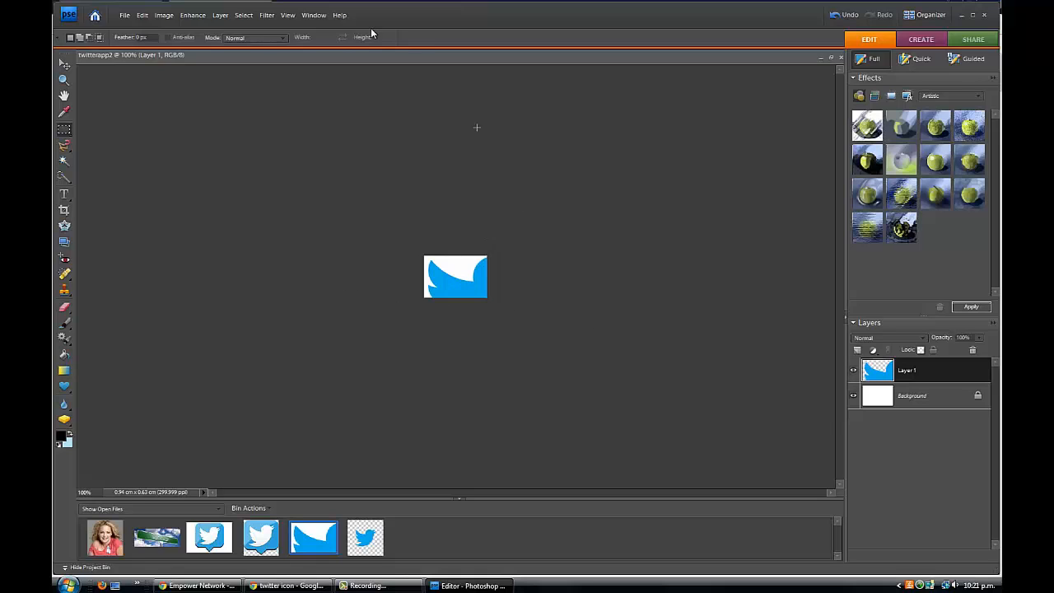
Scale the pasted bird proportionally to about 39.4% and place it in the middle of the twitterapp2 canvas
click(67, 67)
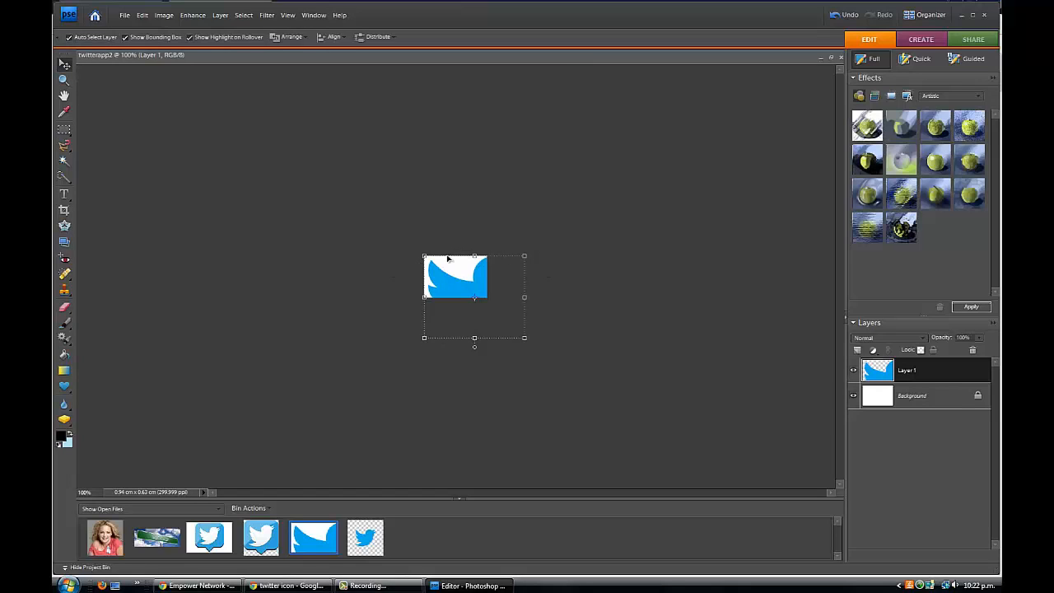
drag(524, 337, 454, 278)
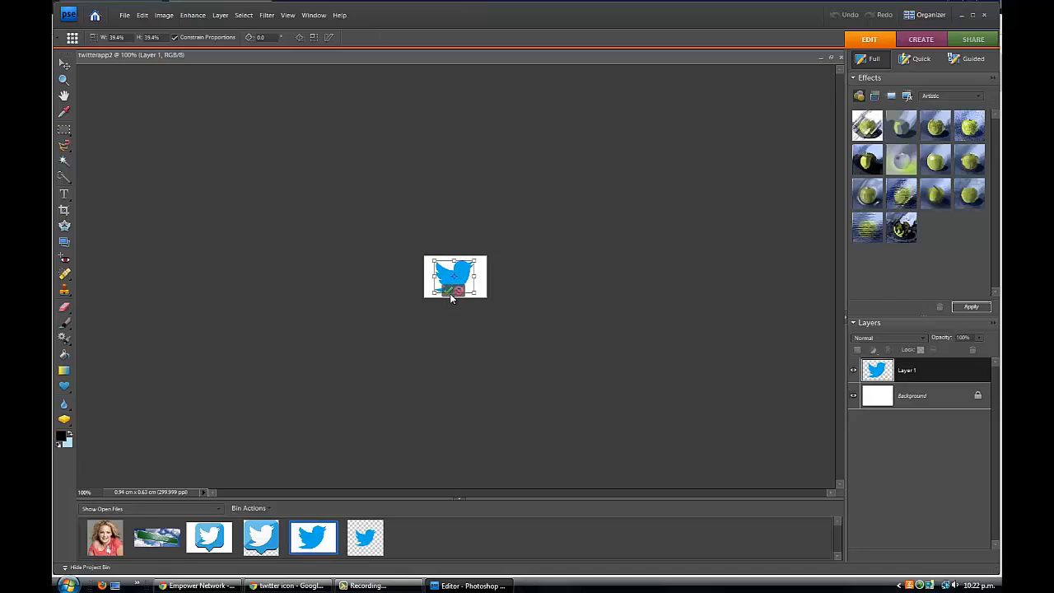
click(449, 292)
click(539, 289)
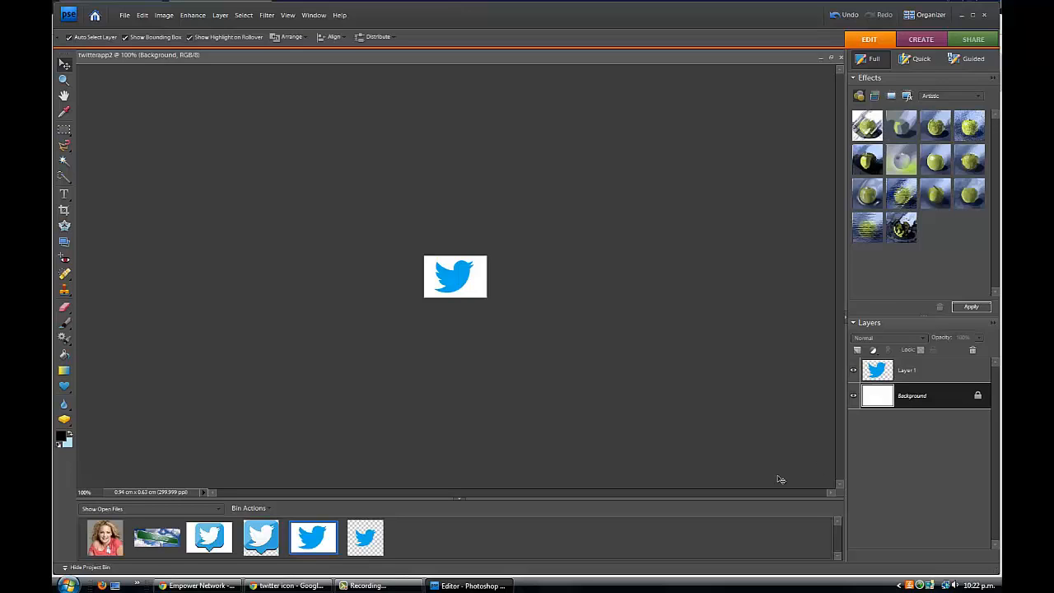
Save the finished bird image to the Desktop as twitterapp23 in JPEG format
click(125, 15)
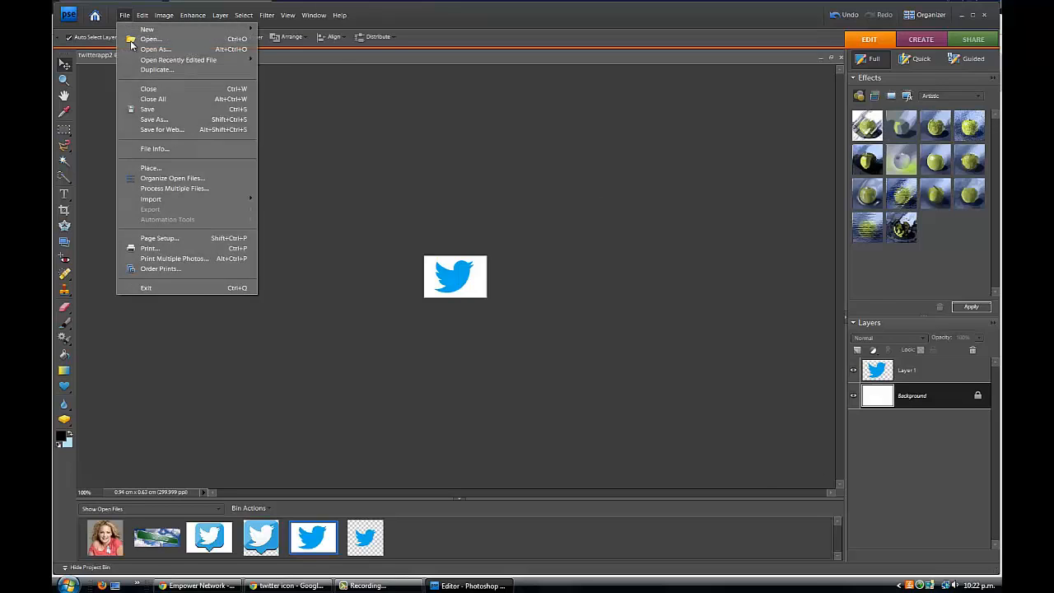
click(150, 119)
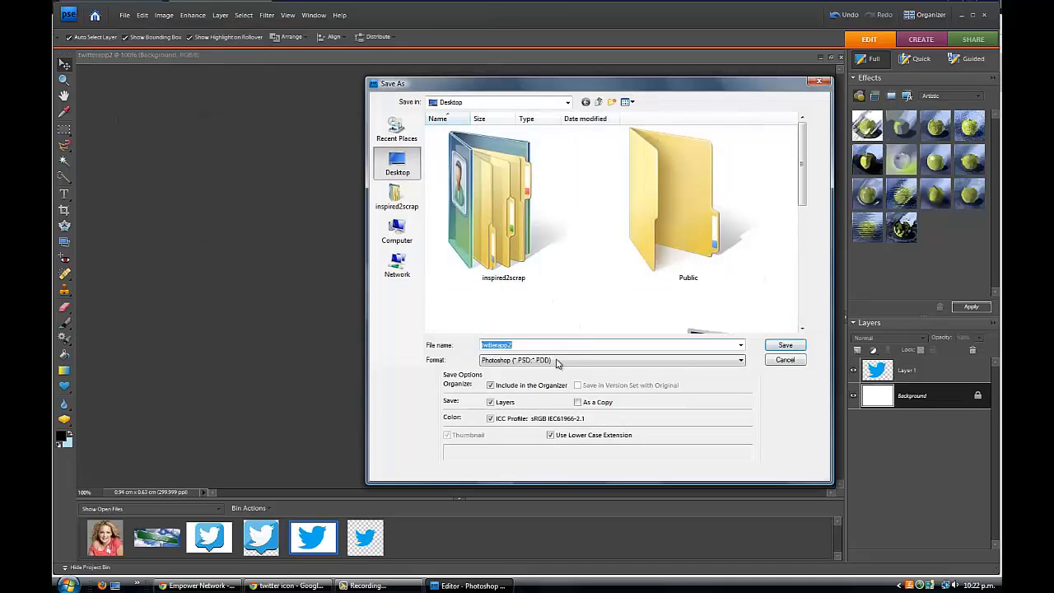
click(527, 345)
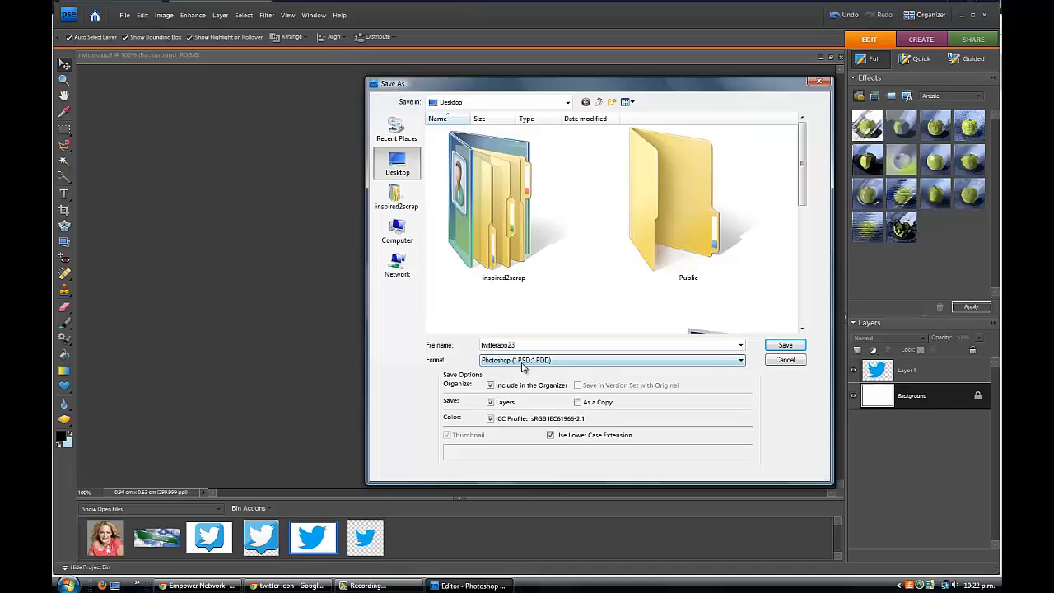
click(741, 361)
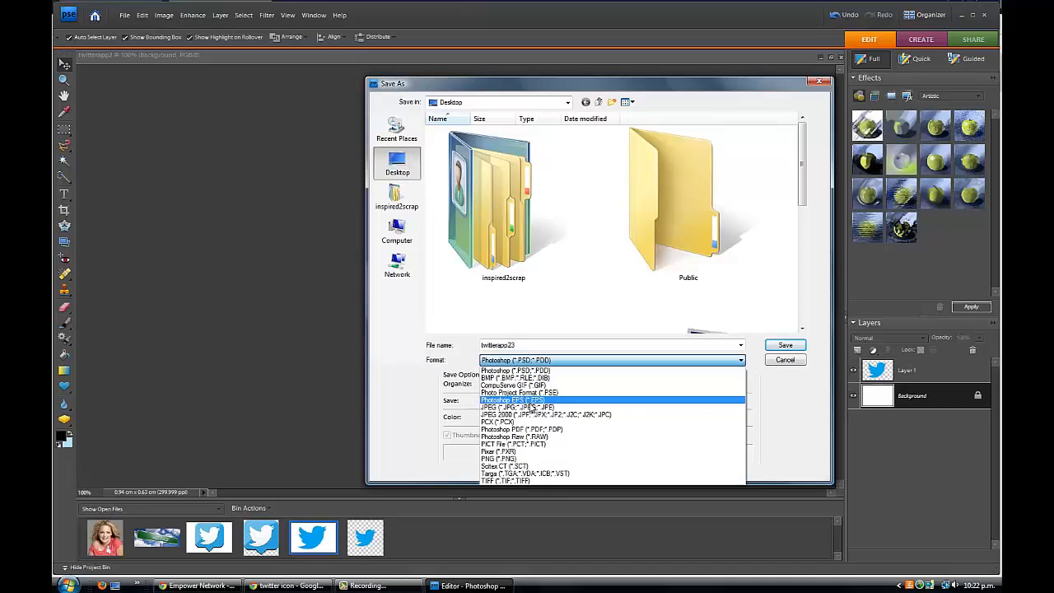
click(518, 406)
click(785, 345)
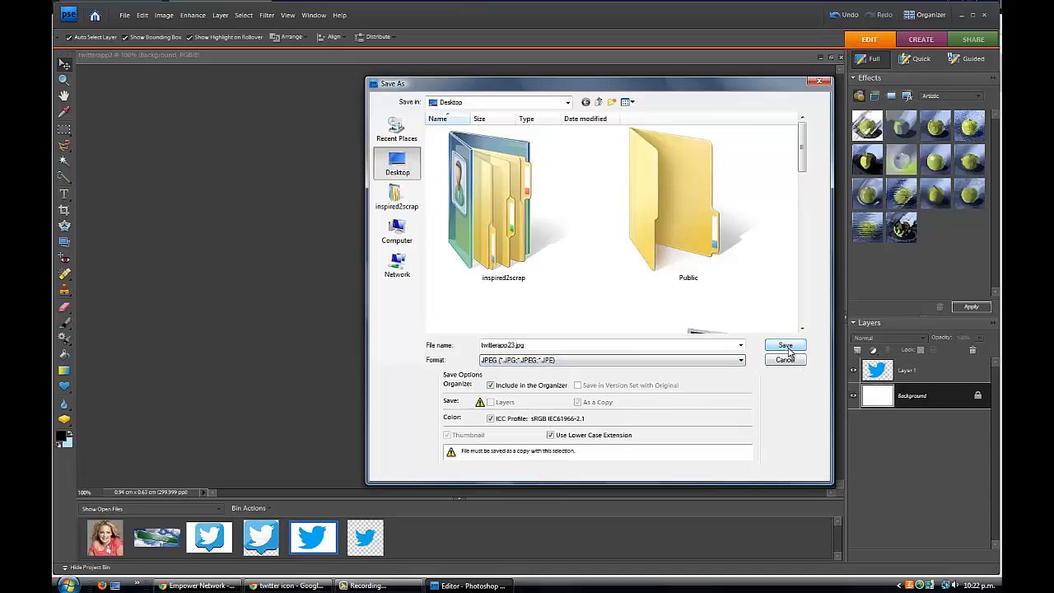
click(591, 160)
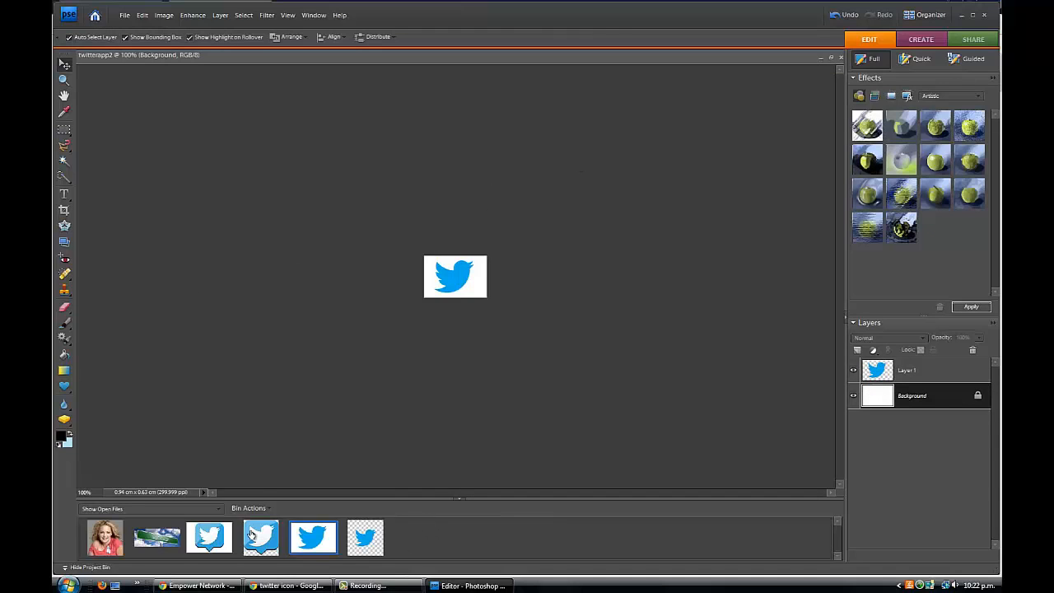
Switch to Chrome, close the Twitter icon search page, and upload bannerfb from the Desktop as the Facebook page's cover photo
click(962, 16)
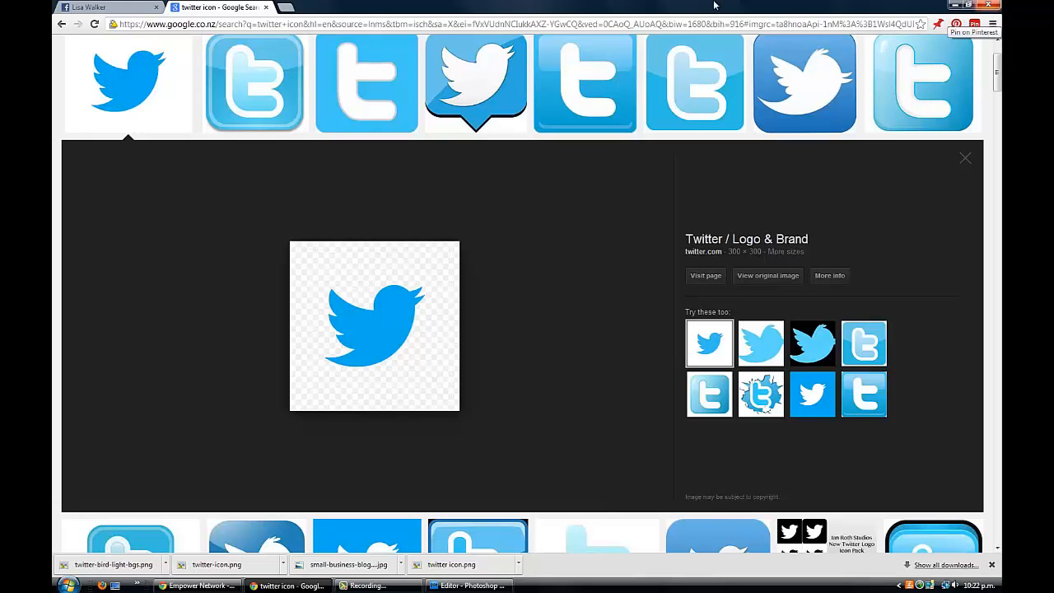
click(265, 8)
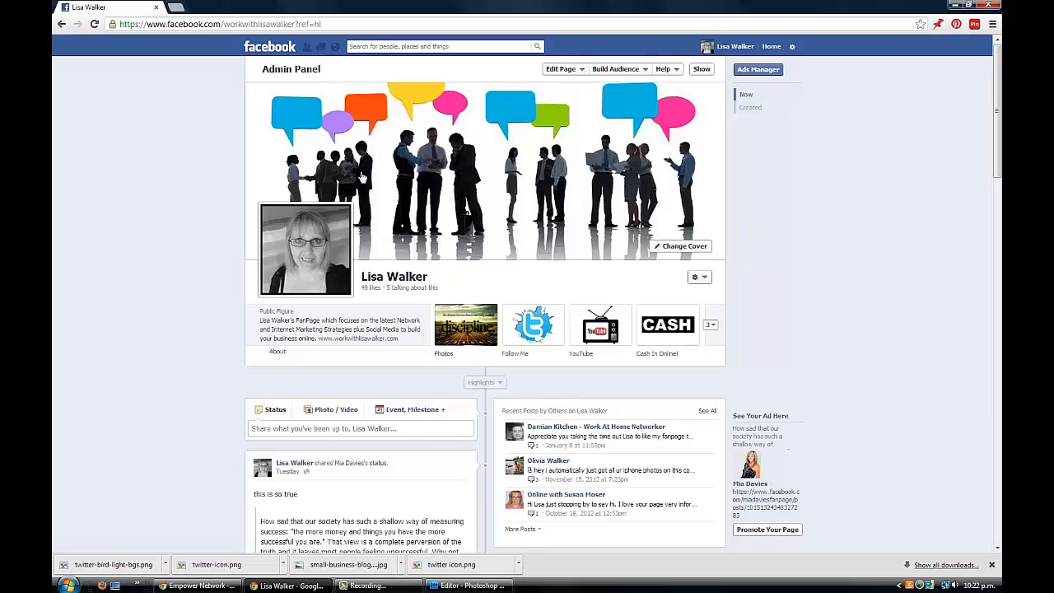
click(677, 248)
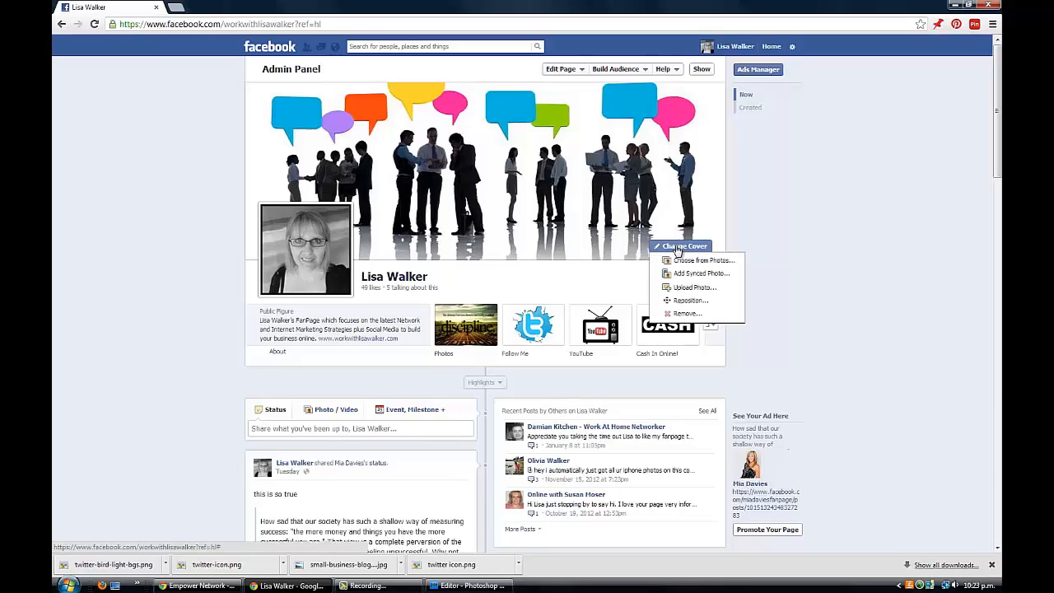
click(694, 289)
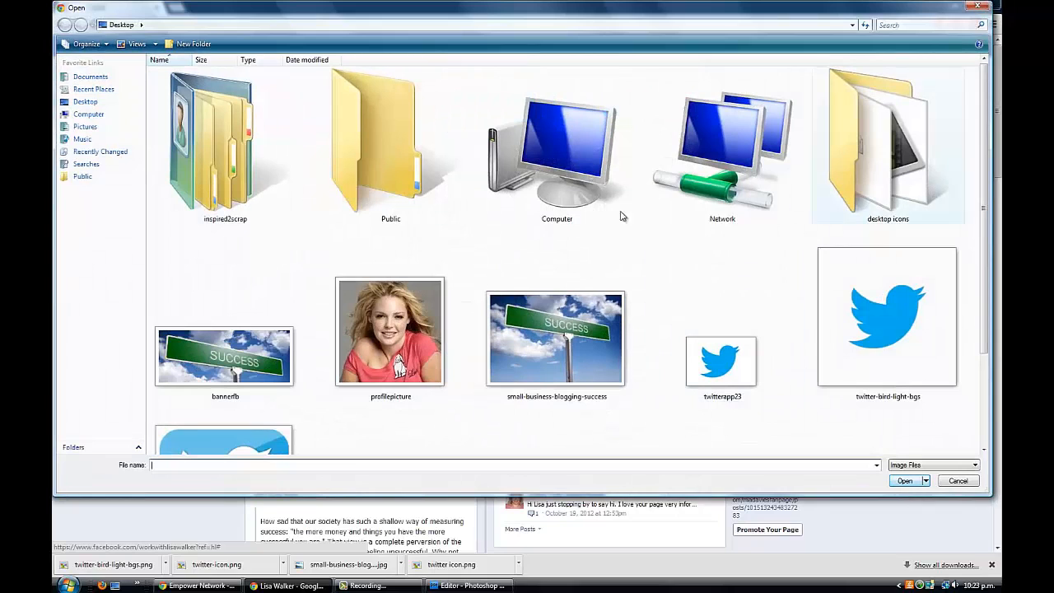
click(237, 349)
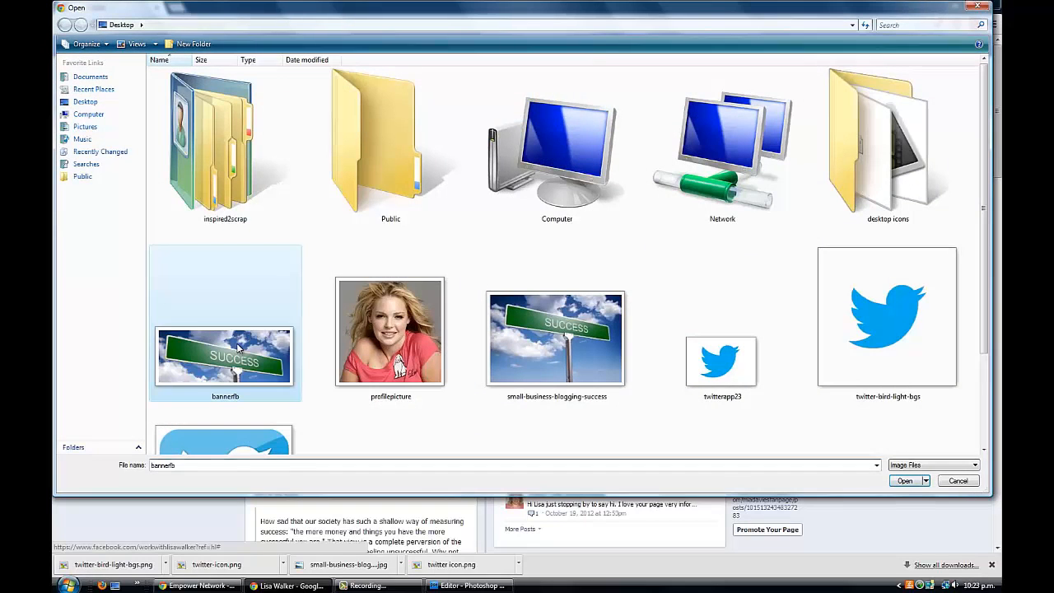
click(905, 481)
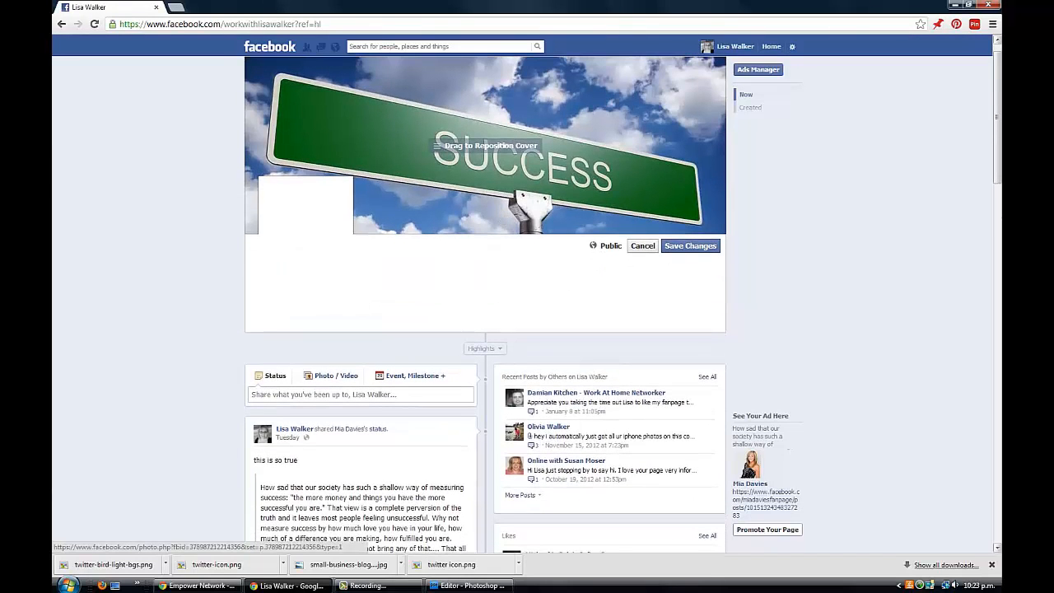
Shift the SUCCESS cover photo slightly upward within its frame and save the cover changes
scroll(887, 48, up, 1)
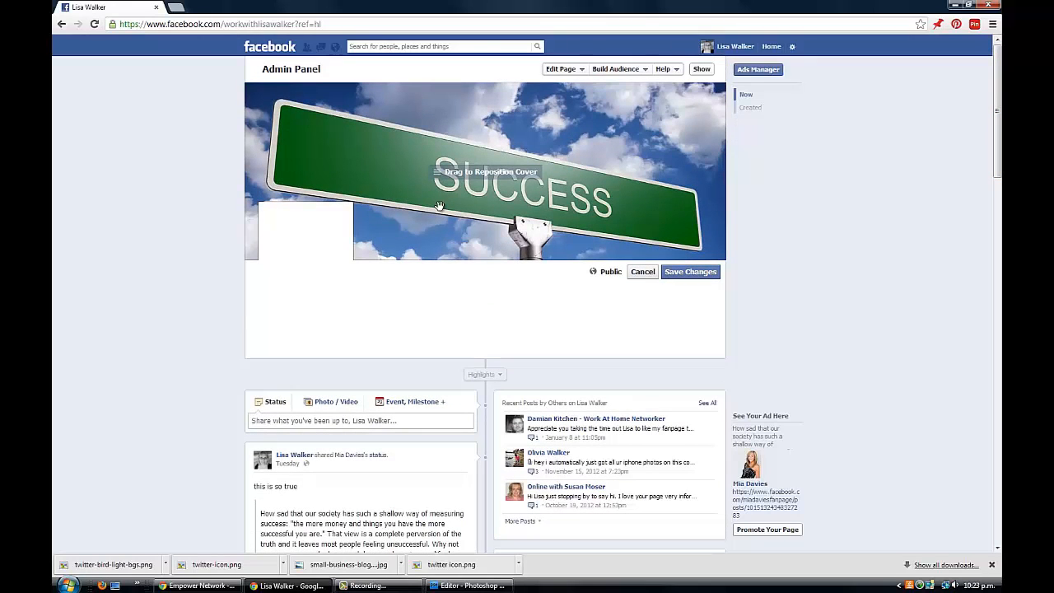
mouse_move(489, 177)
mouse_down()
mouse_move(488, 159)
mouse_move(490, 191)
mouse_move(492, 166)
mouse_up()
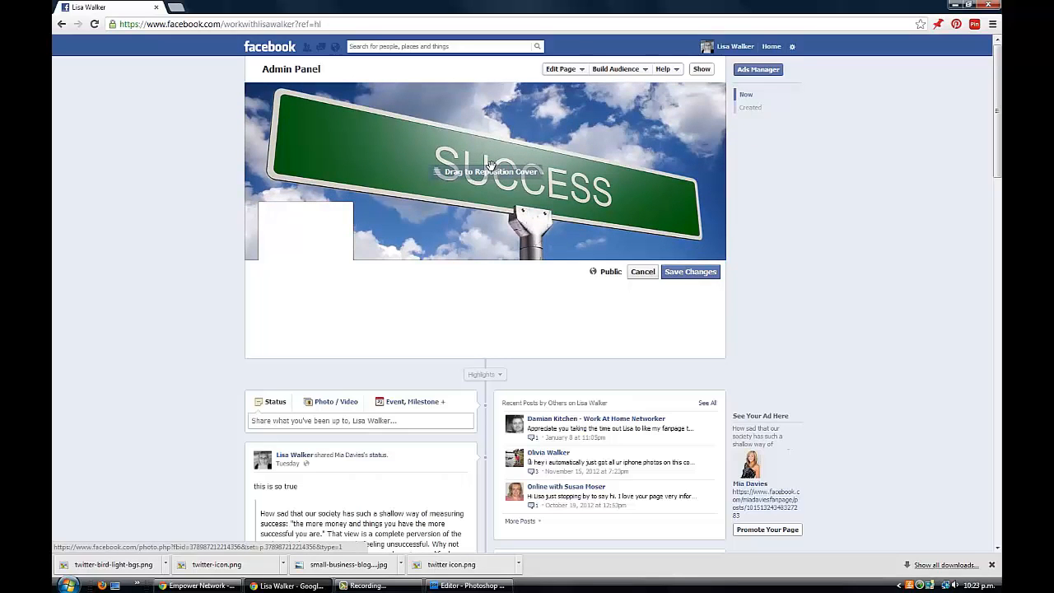
click(692, 272)
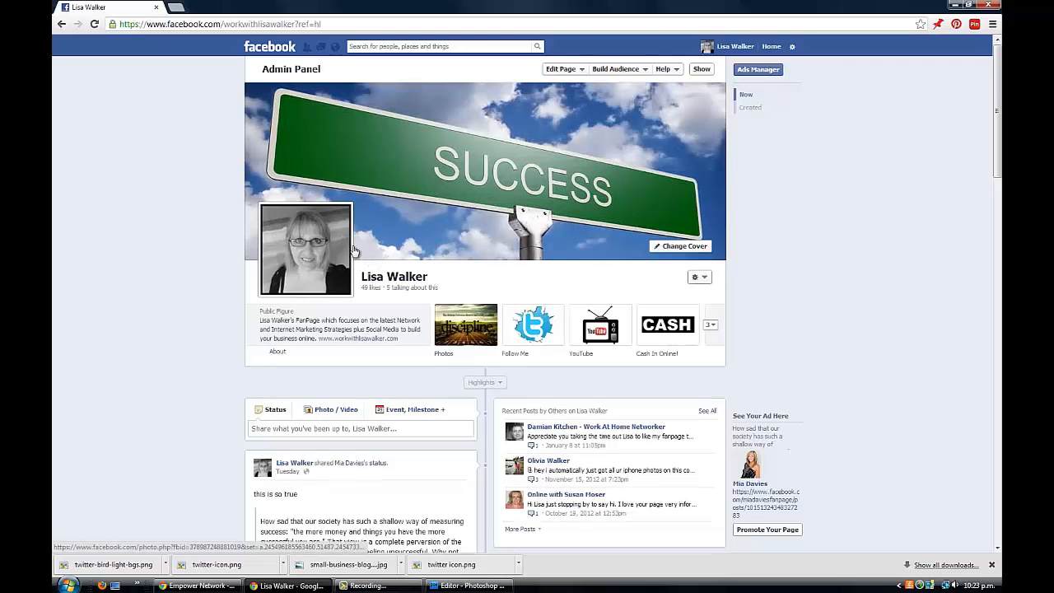
Upload the profilepicture image from the Desktop as the Facebook page's new profile picture
mouse_move(353, 248)
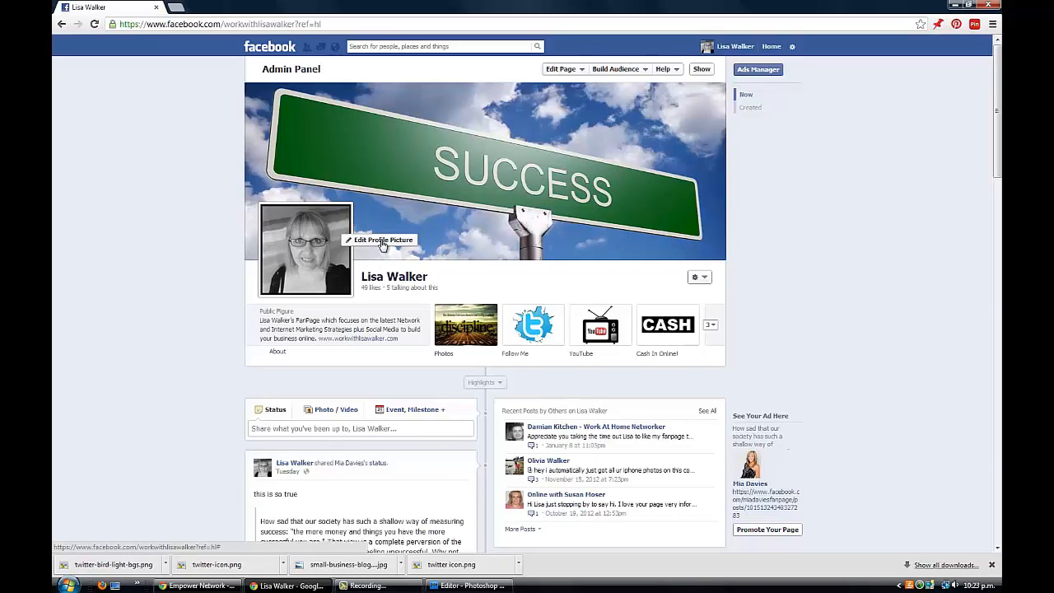
click(382, 242)
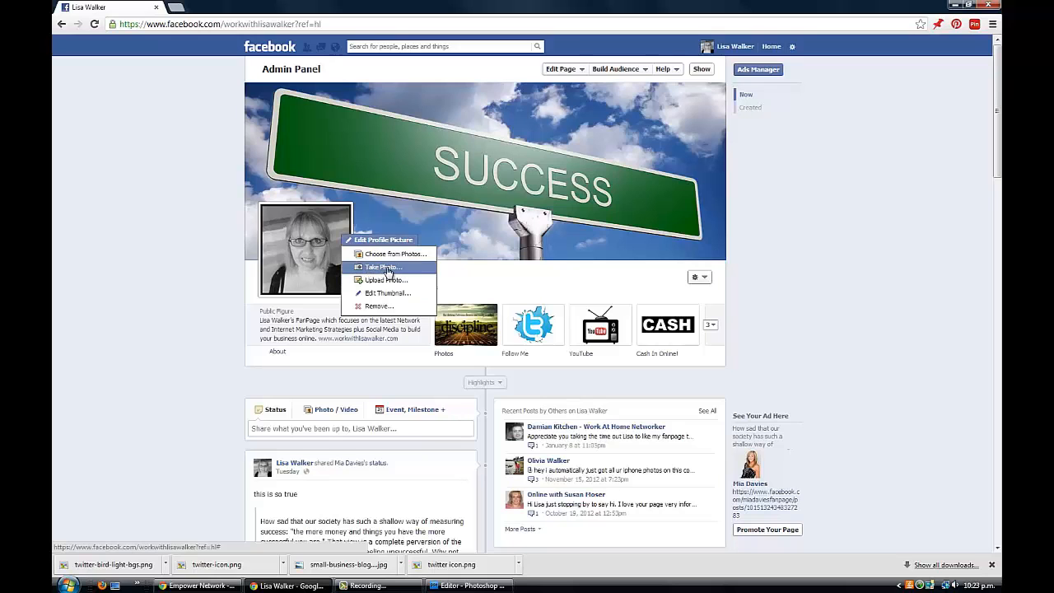
click(385, 281)
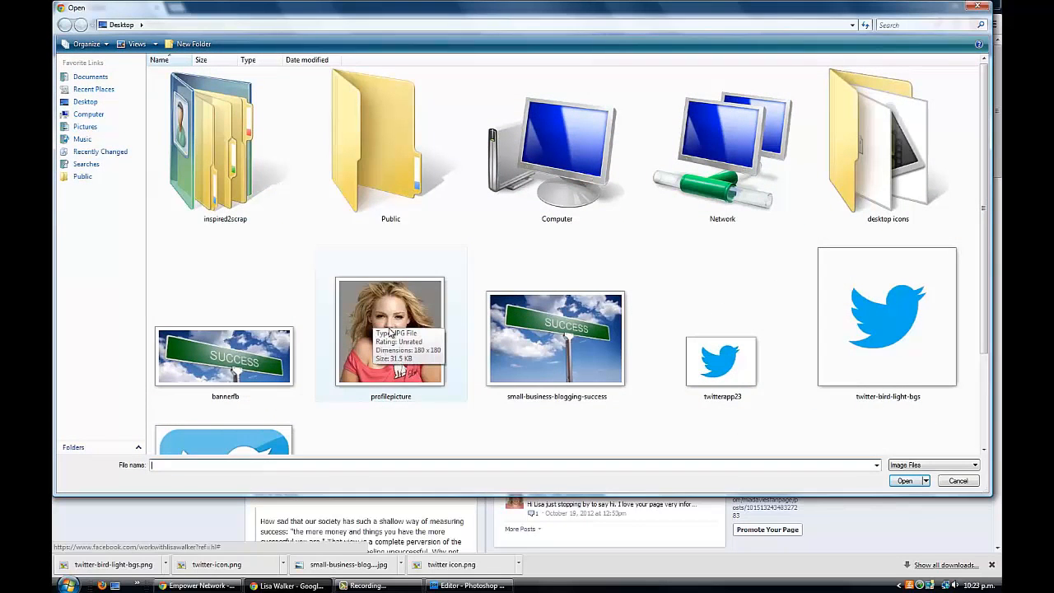
click(402, 309)
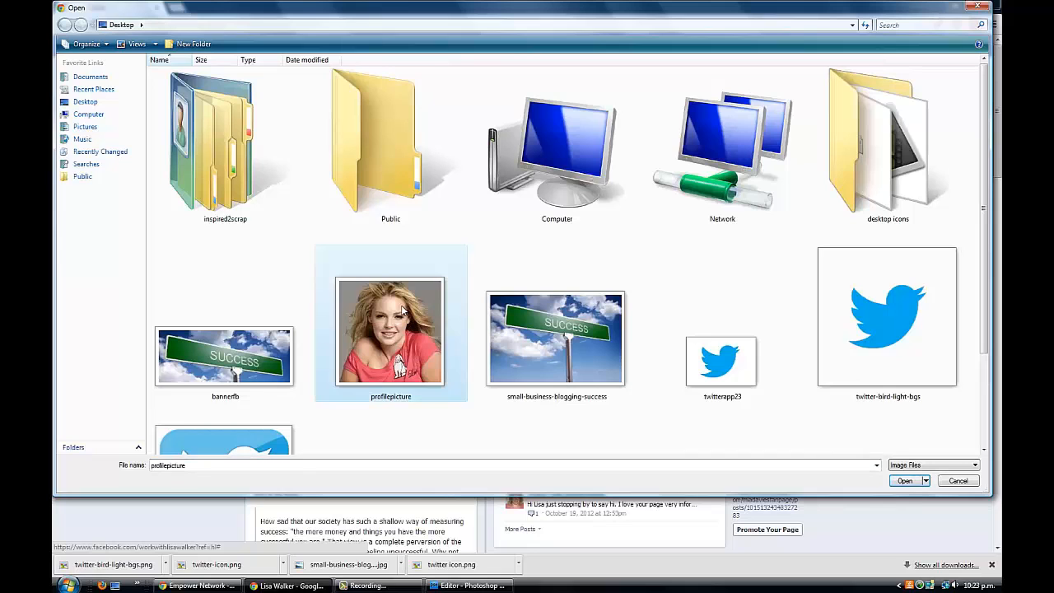
click(903, 481)
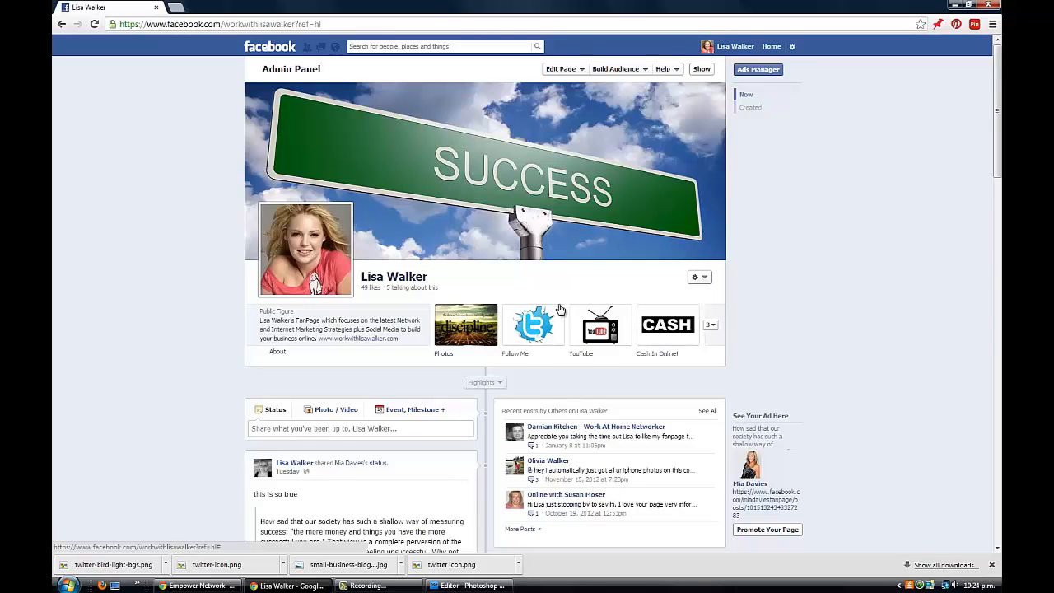
Examine the page's full set of app tiles and its Cash In Online! page, and return to the main page
click(712, 331)
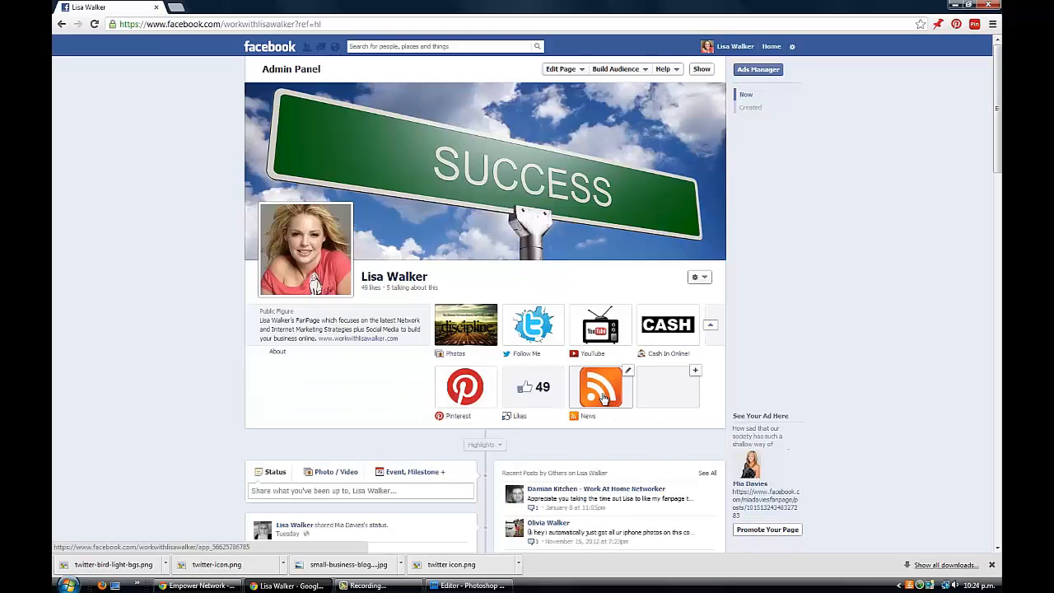
click(711, 327)
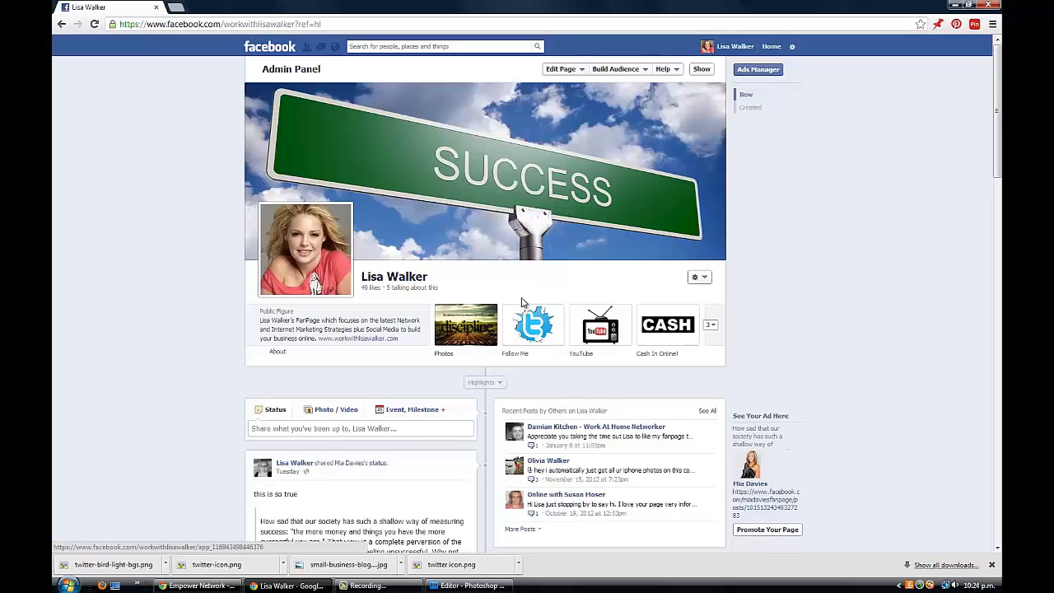
click(714, 329)
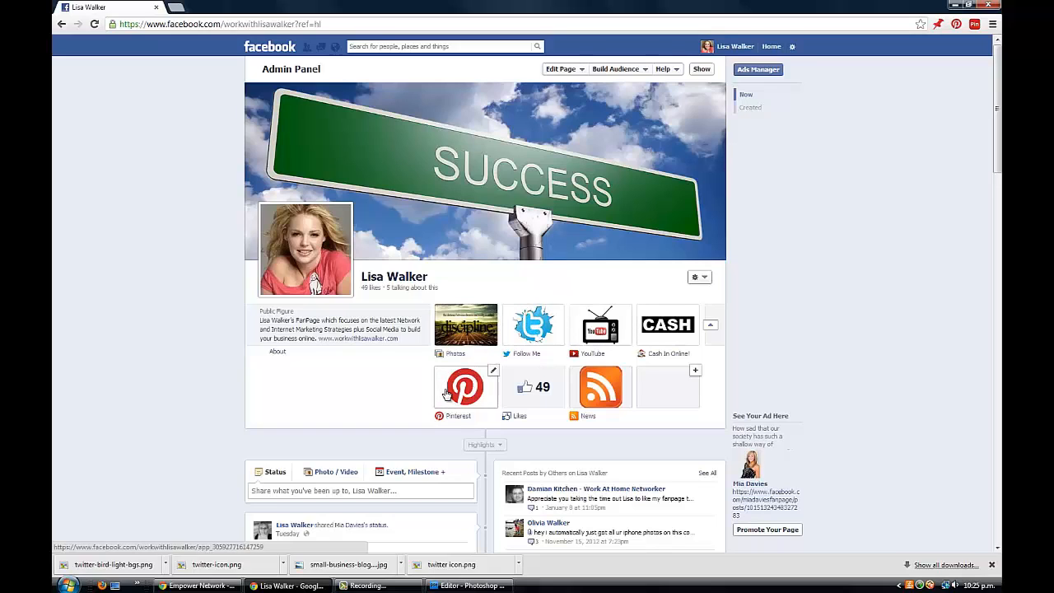
click(669, 327)
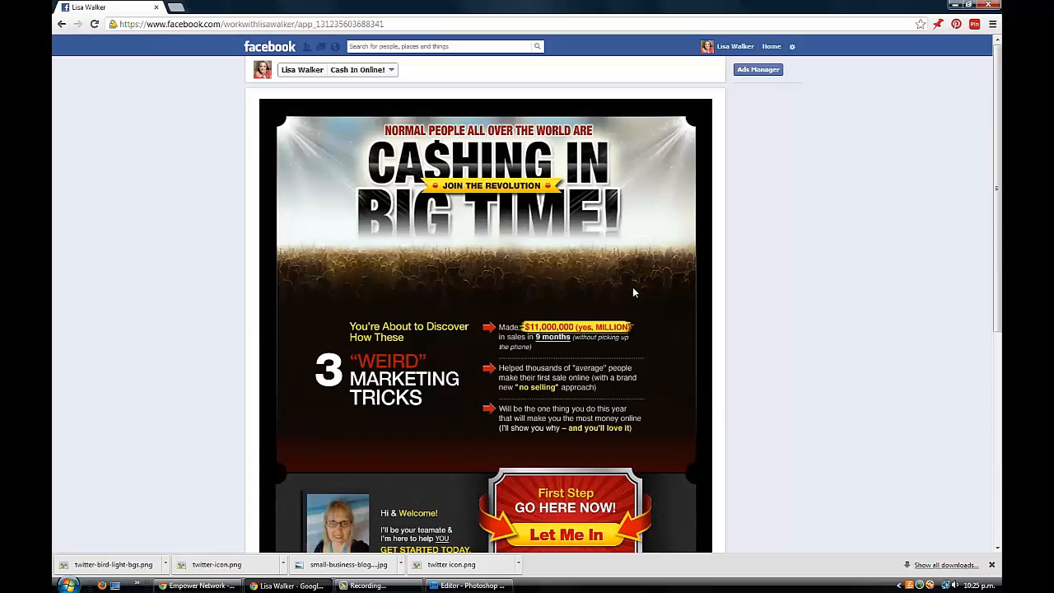
scroll(631, 288, down, 3)
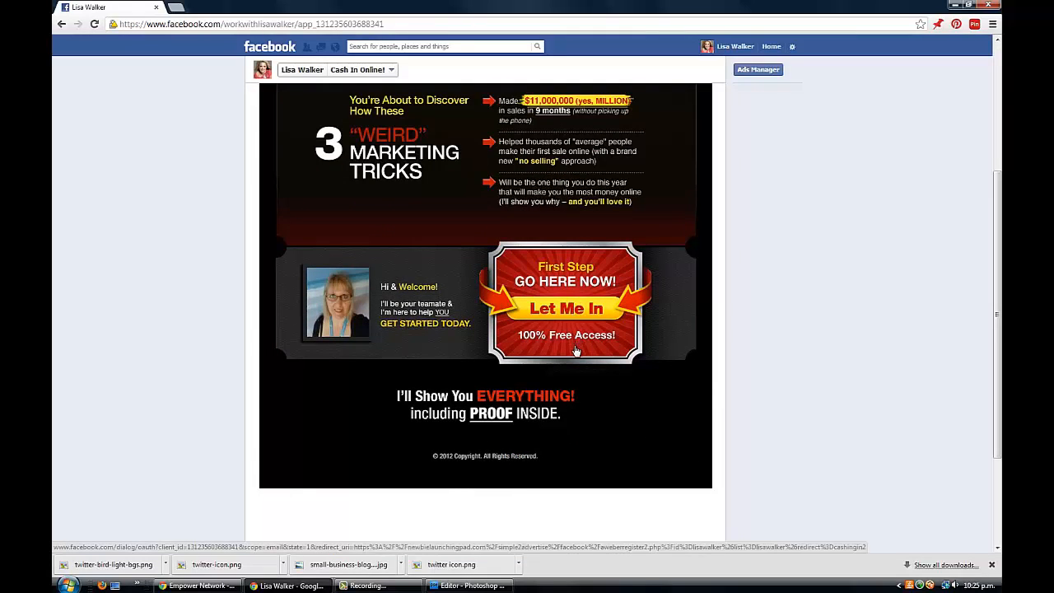
scroll(577, 342, up, 3)
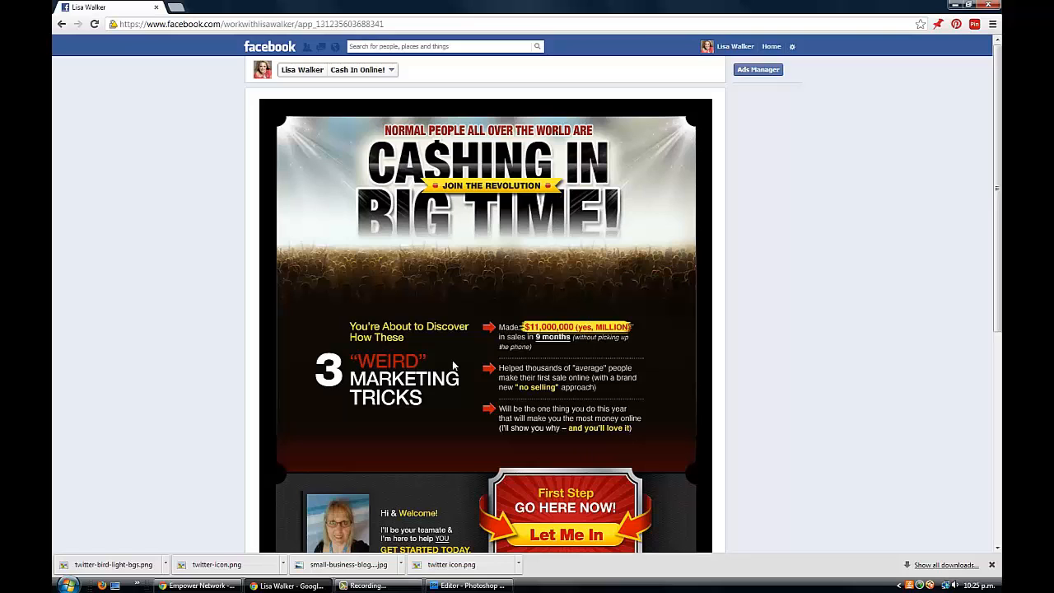
click(62, 24)
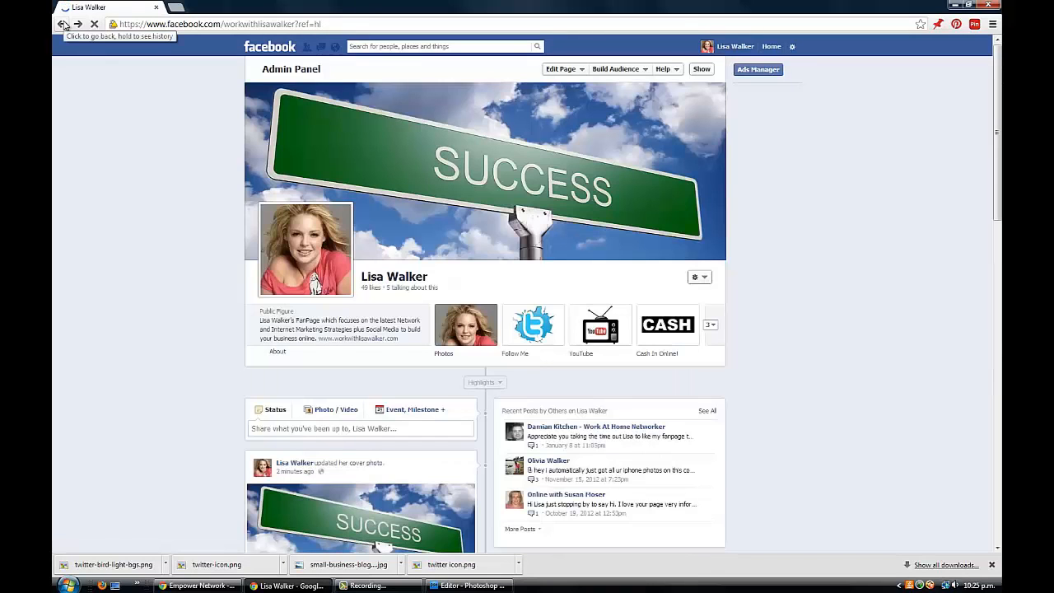
Set the custom tab name of the Follow Me Twitter app to Twitter and save it
click(709, 325)
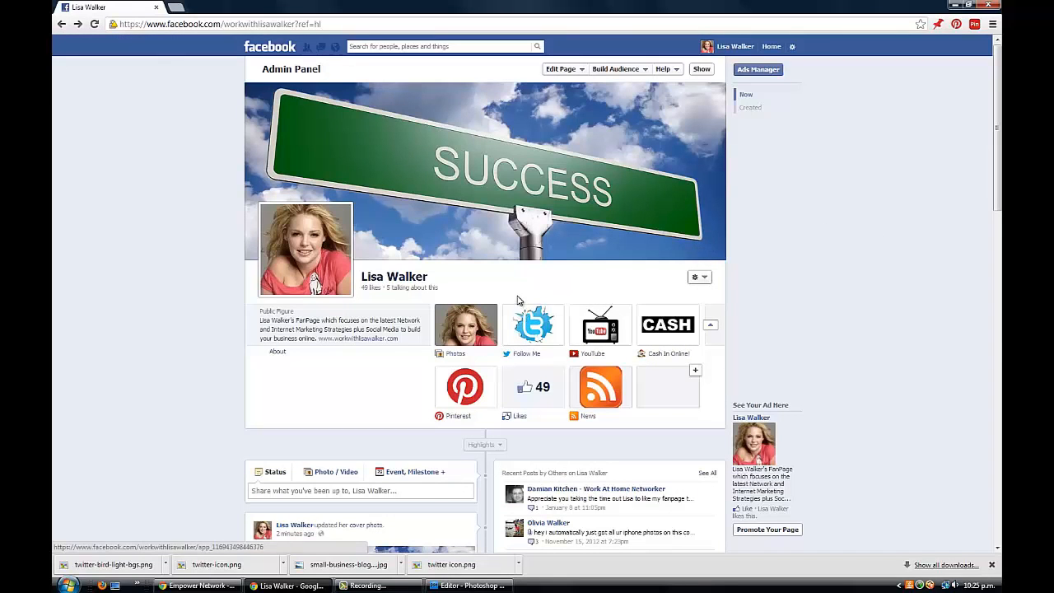
mouse_move(520, 322)
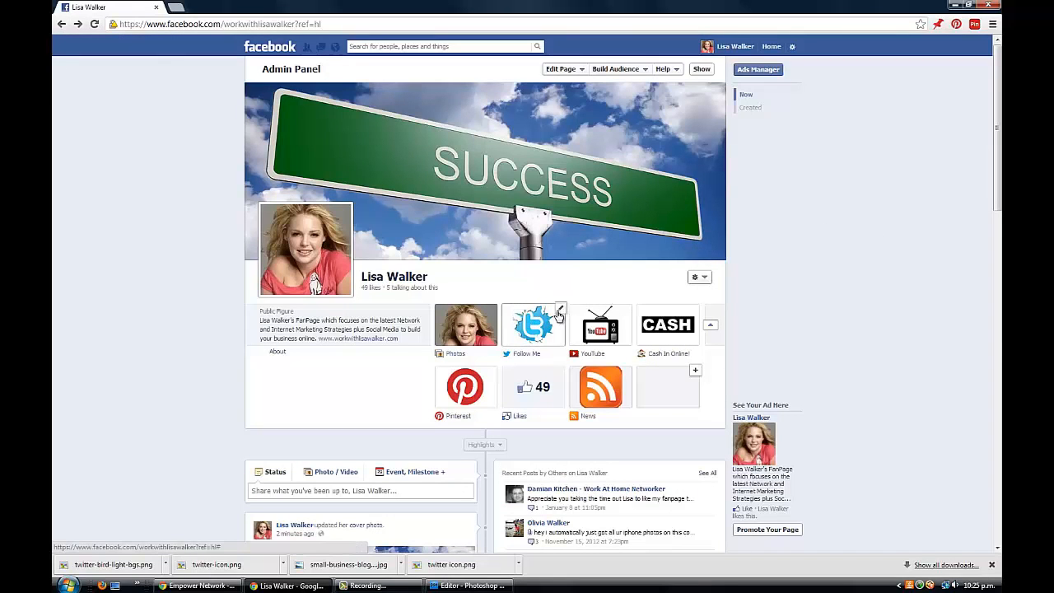
click(559, 312)
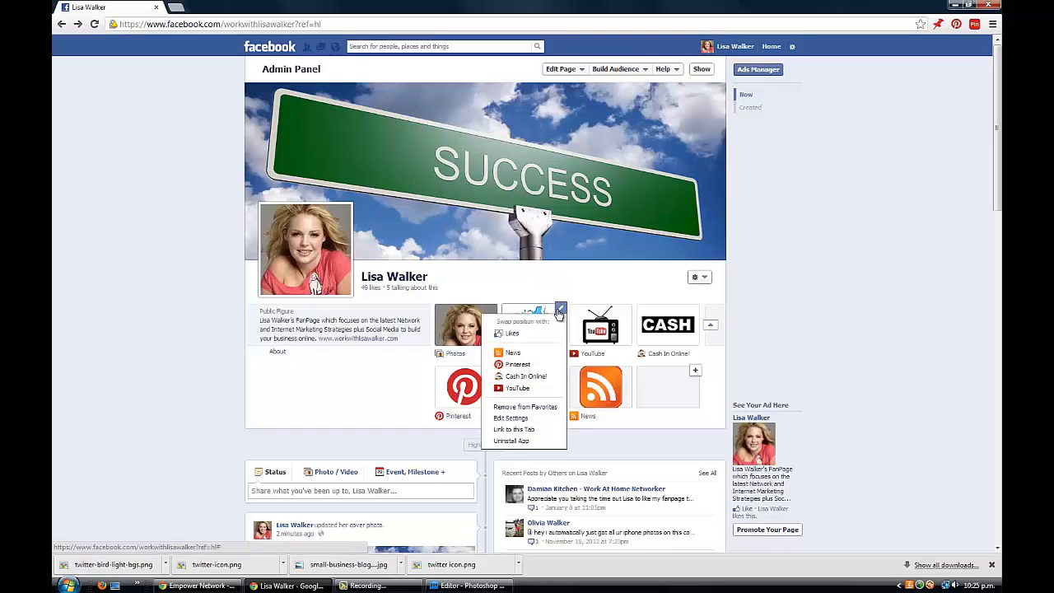
click(510, 419)
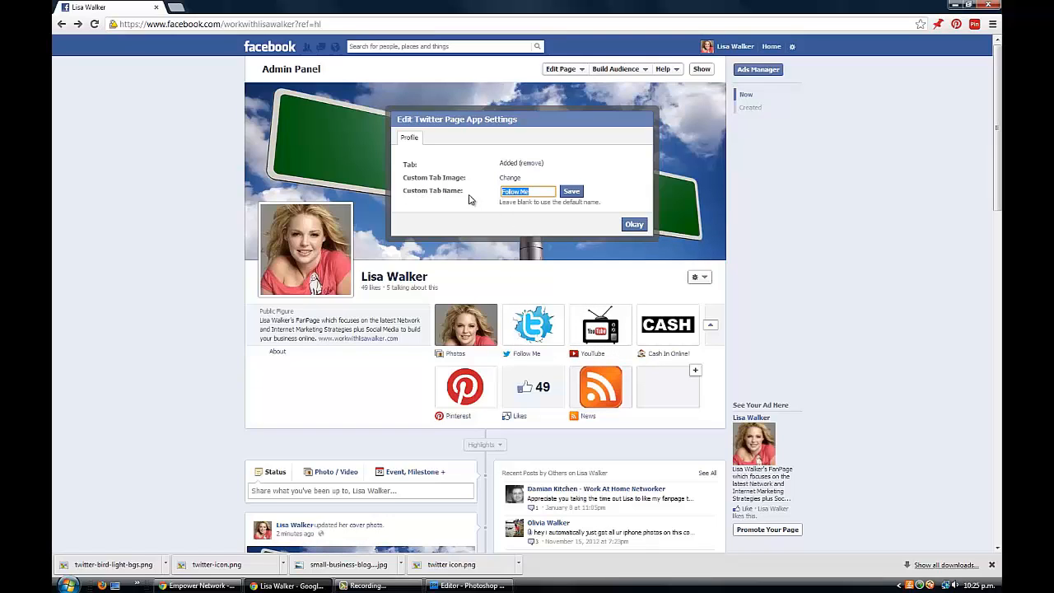
text(Twitter)
click(572, 197)
Replace the Twitter app's custom tab image with twitterapp23 from the Desktop and return to the Facebook page
click(510, 178)
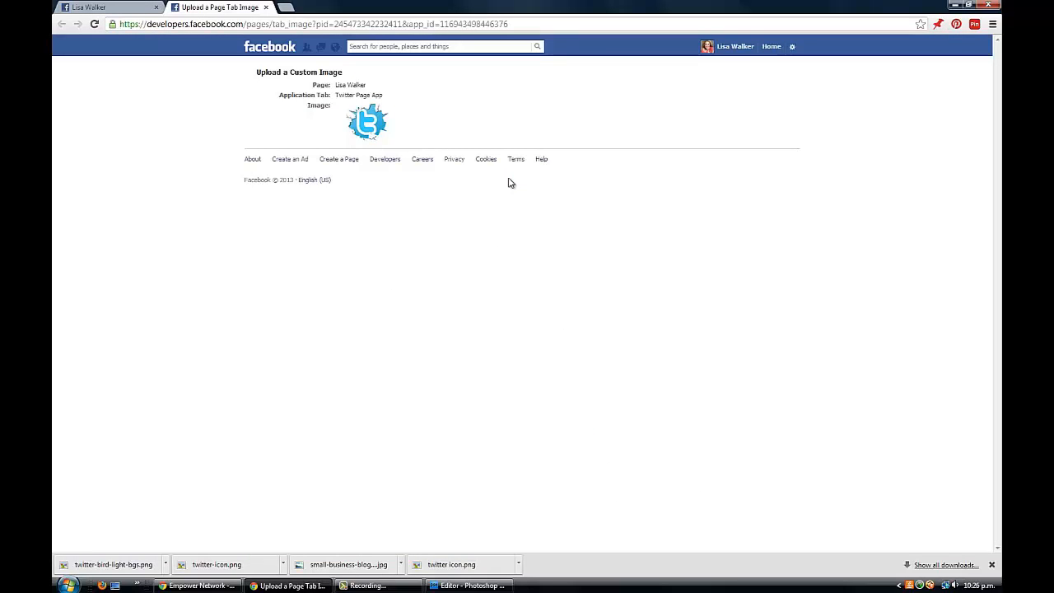
mouse_move(381, 116)
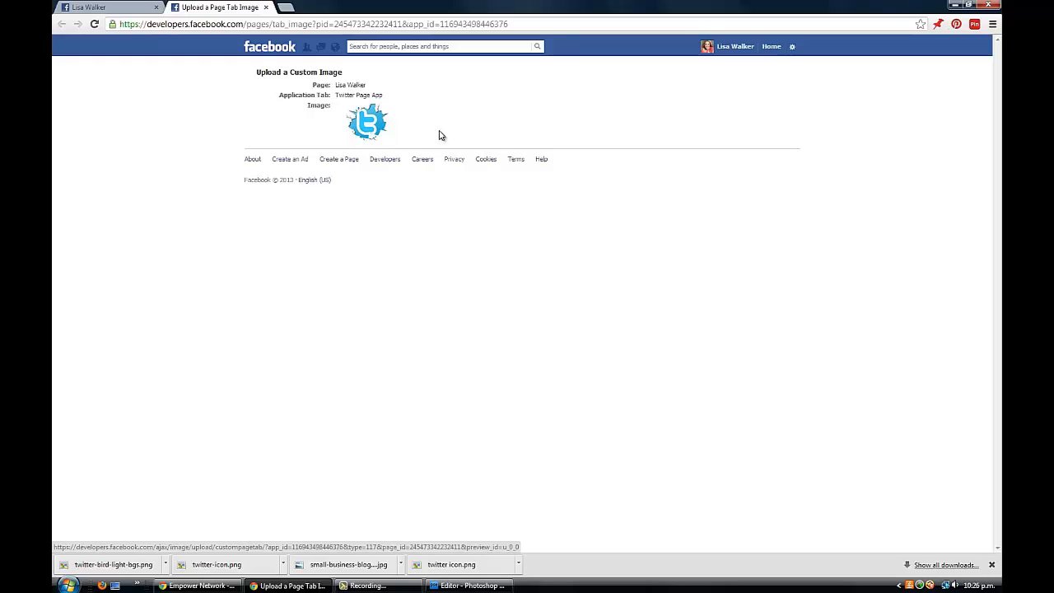
click(391, 109)
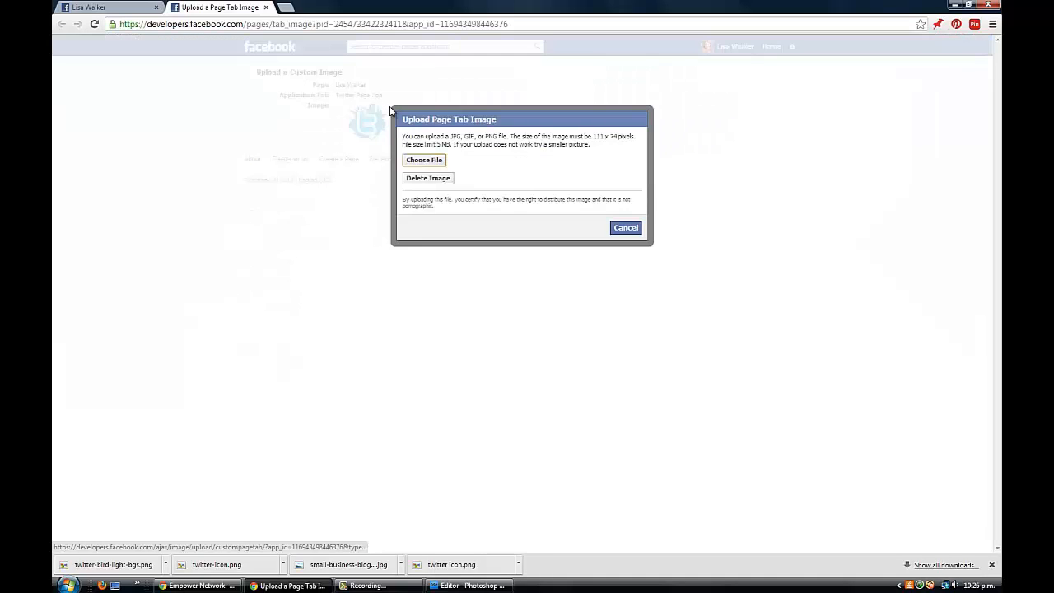
click(426, 164)
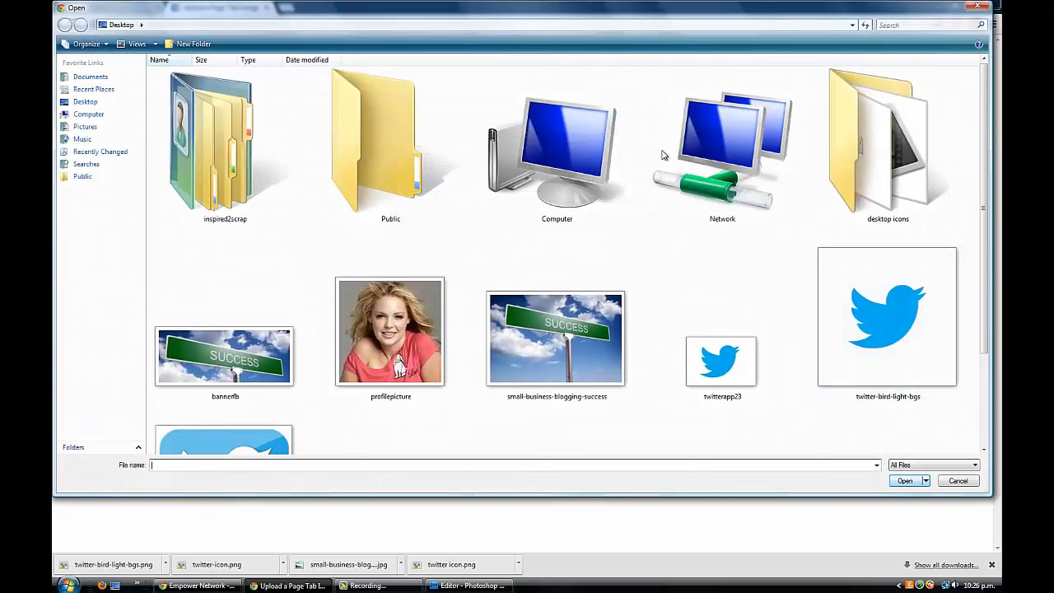
drag(983, 156, 992, 245)
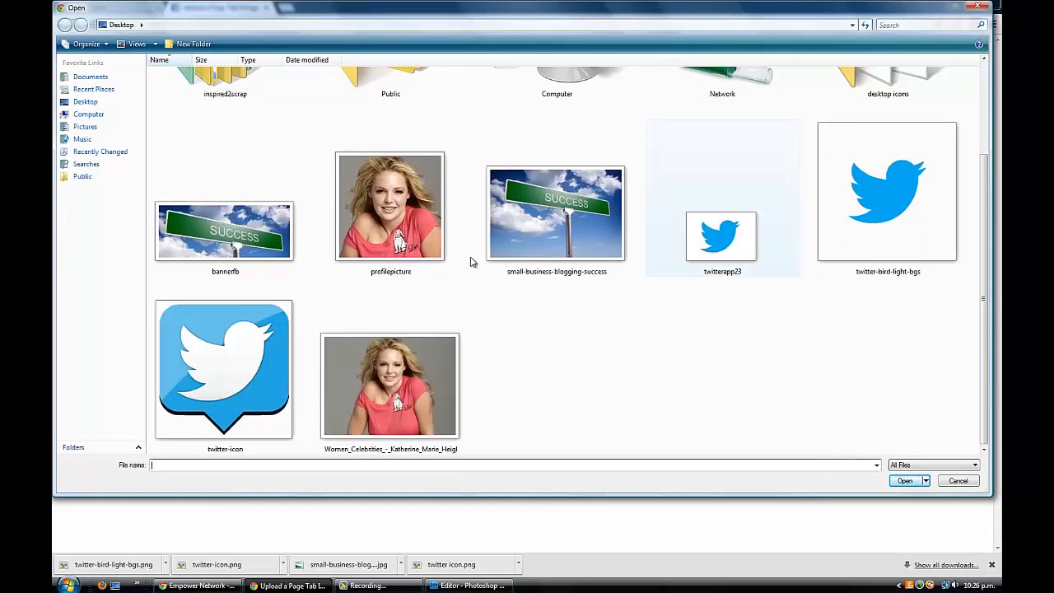
click(740, 239)
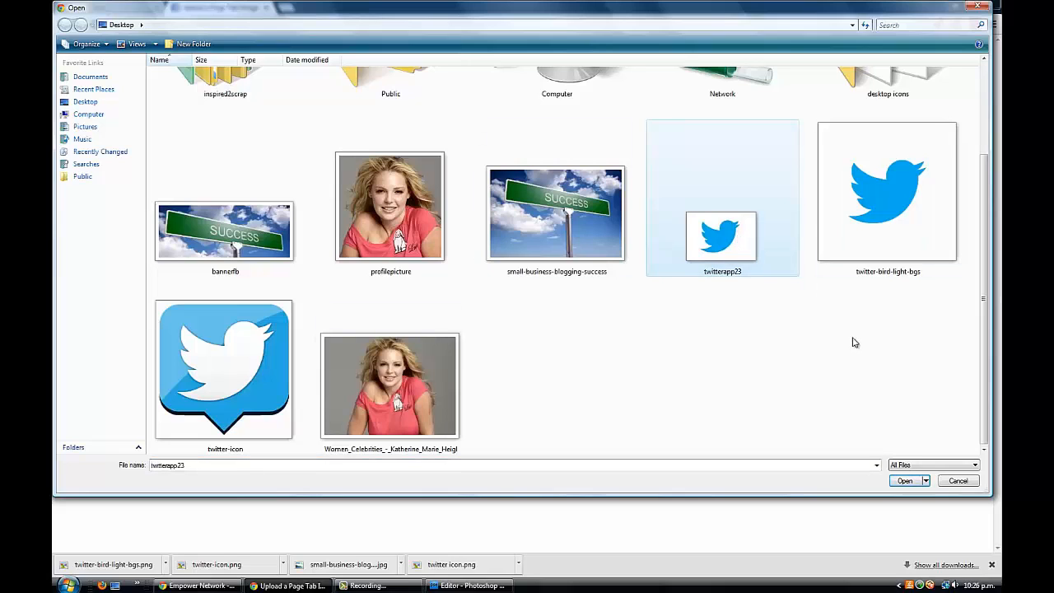
click(904, 481)
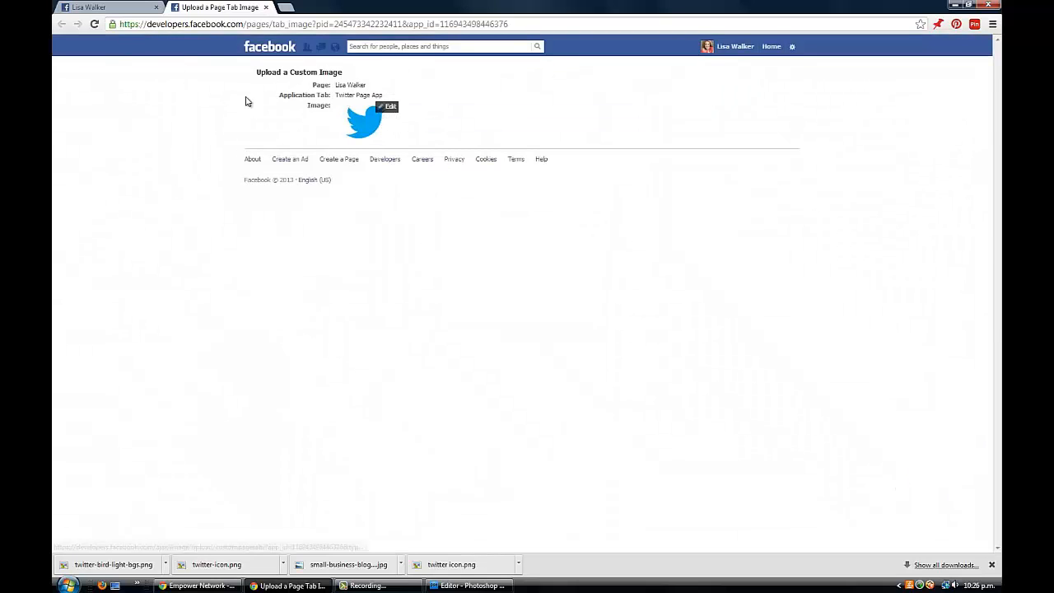
click(727, 49)
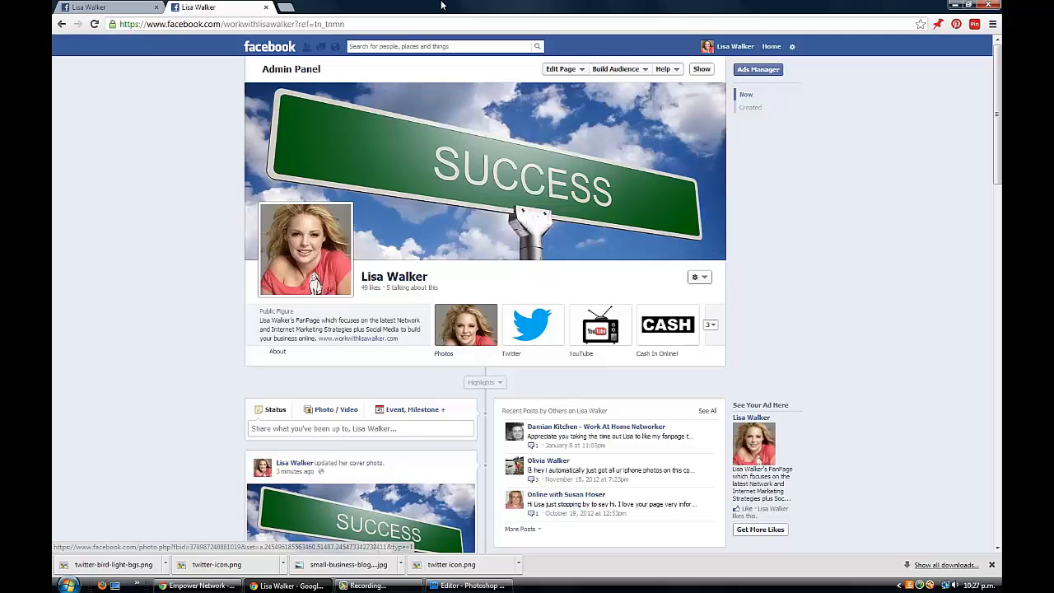
click(953, 8)
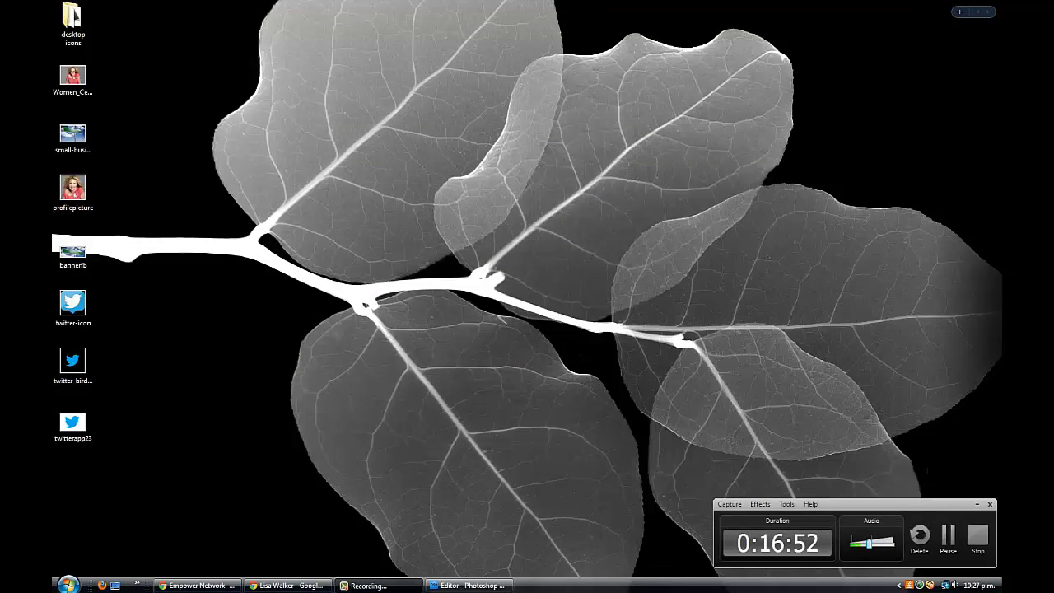
click(69, 584)
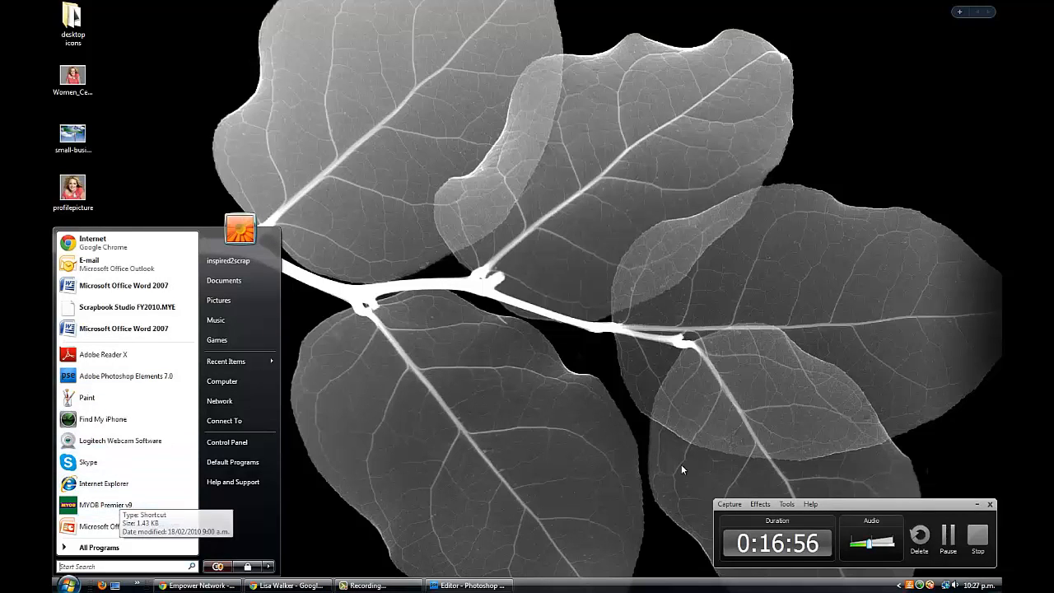
click(920, 586)
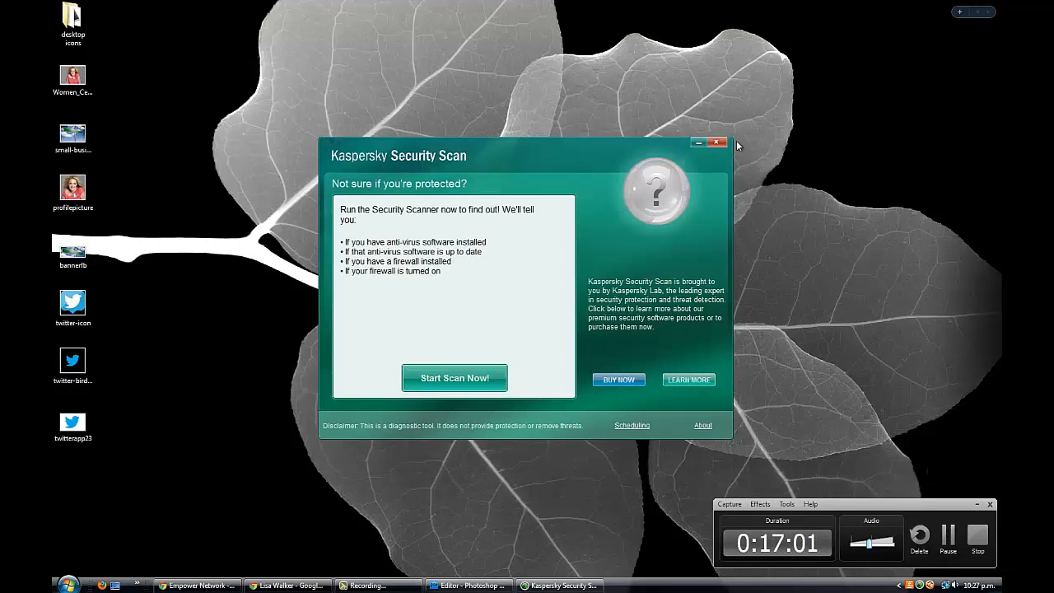
click(716, 143)
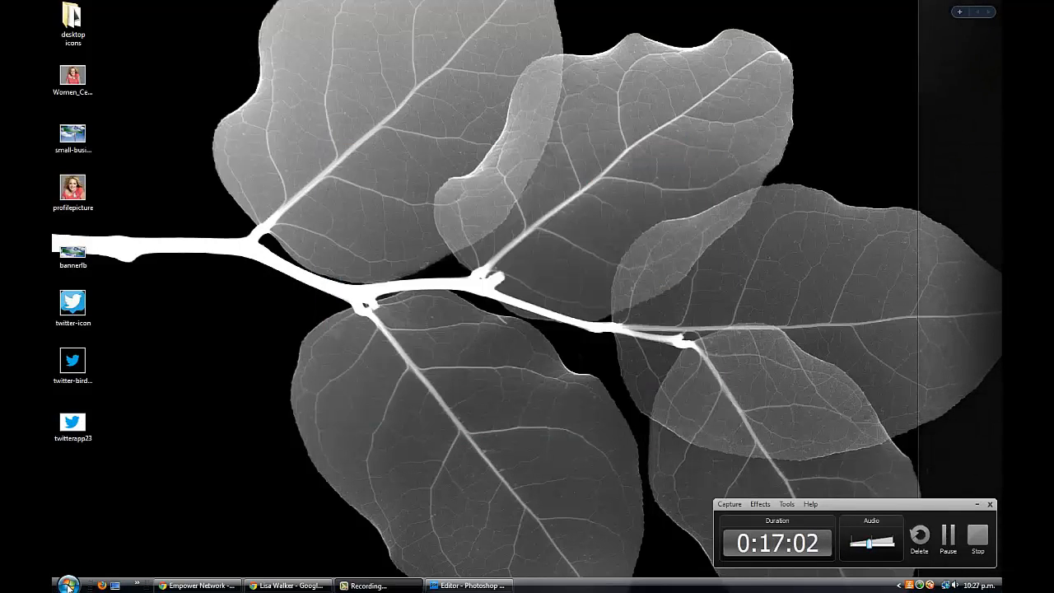
Search the computer's programs for "camtas" and try to launch Camtasia Recorder 8
click(68, 585)
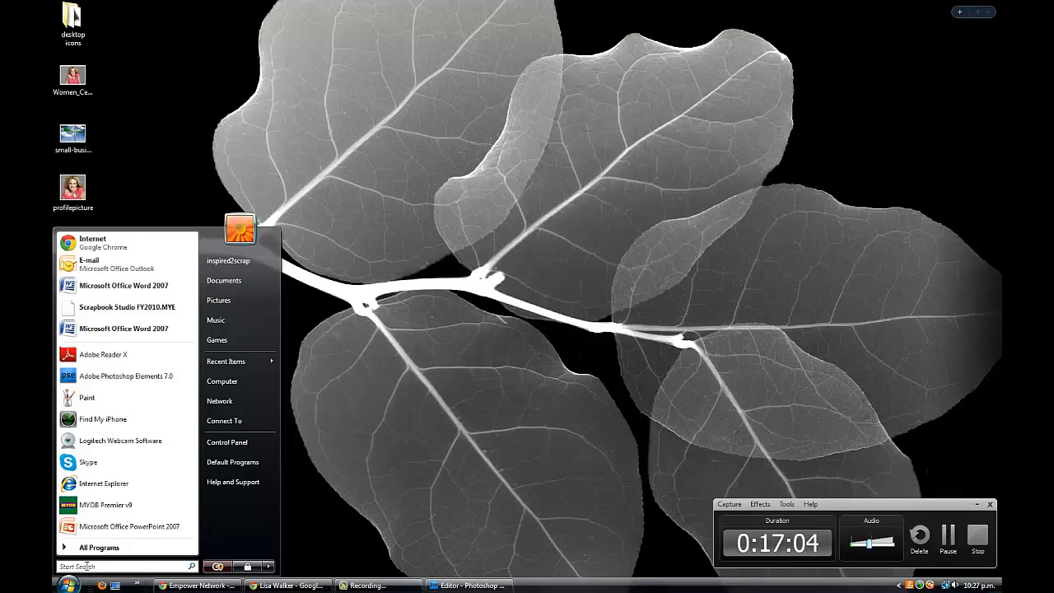
click(86, 566)
text(camtas)
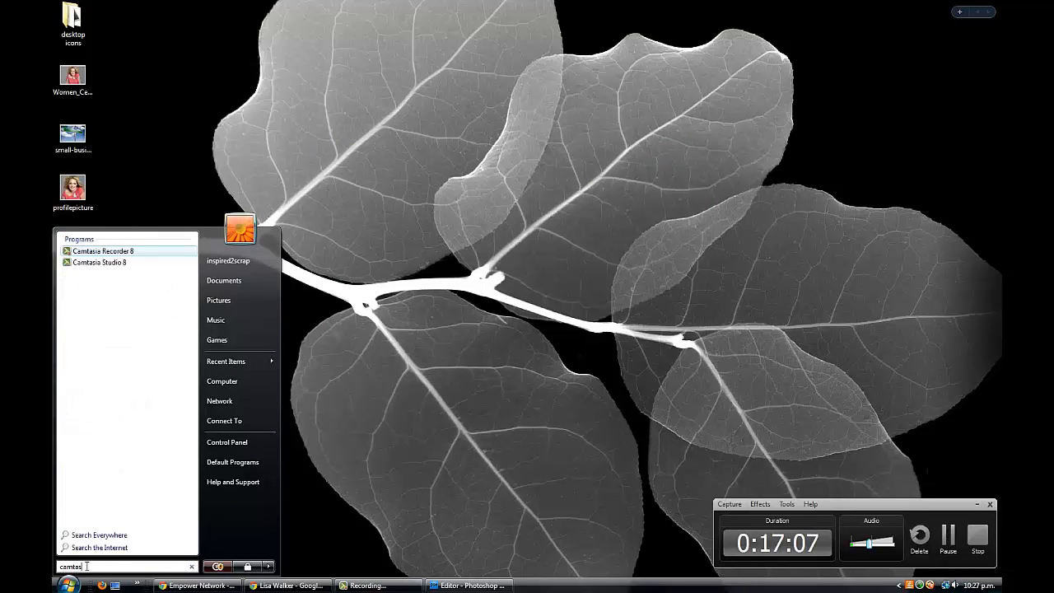
click(95, 251)
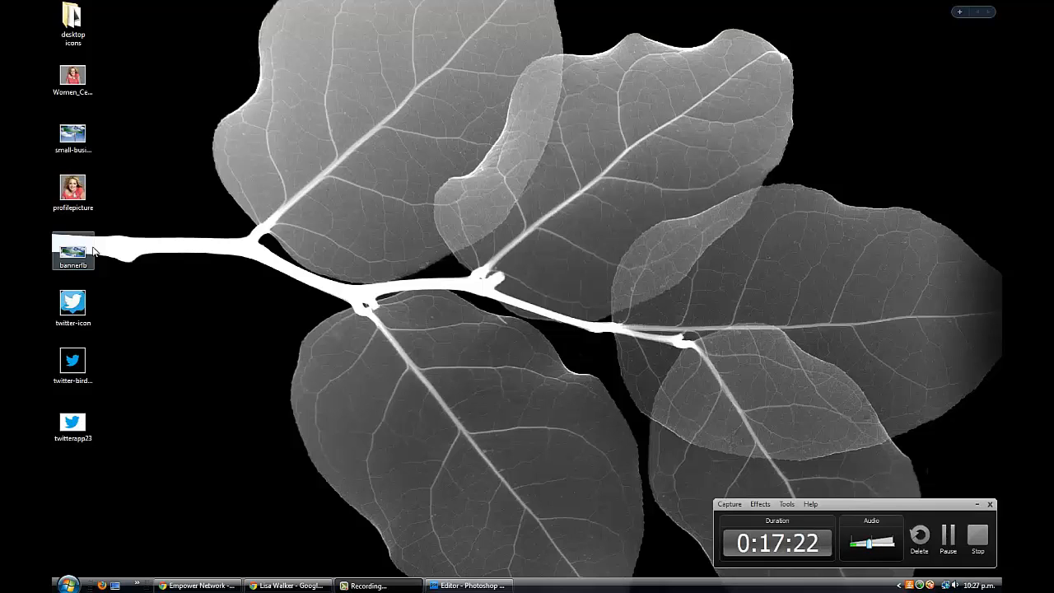
click(382, 585)
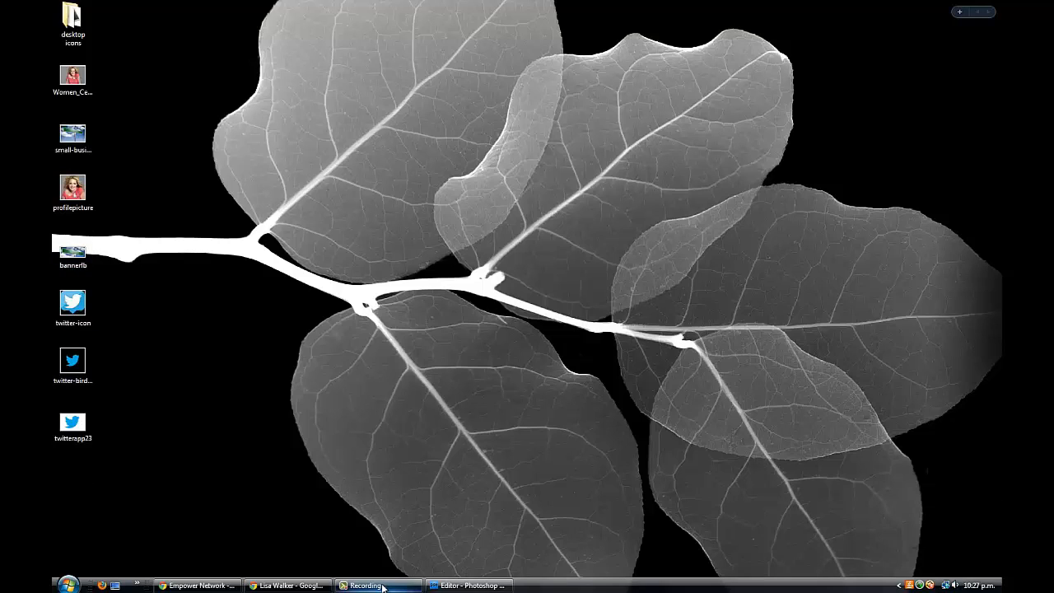
click(382, 585)
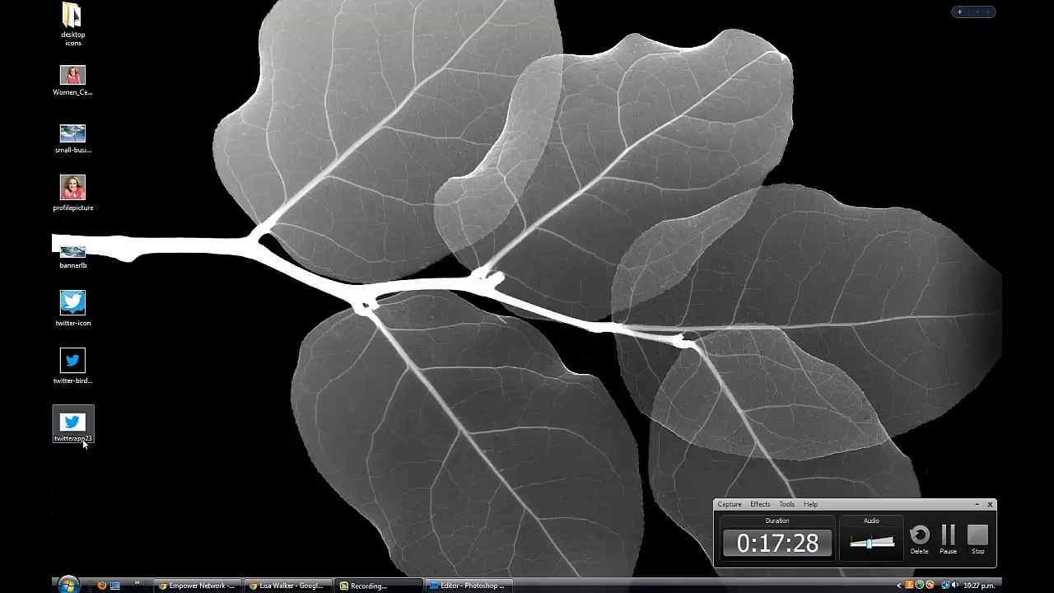
Search the computer's programs for "cam", launch Camtasia Studio 8, and dismiss its evaluation and welcome dialogs
click(69, 582)
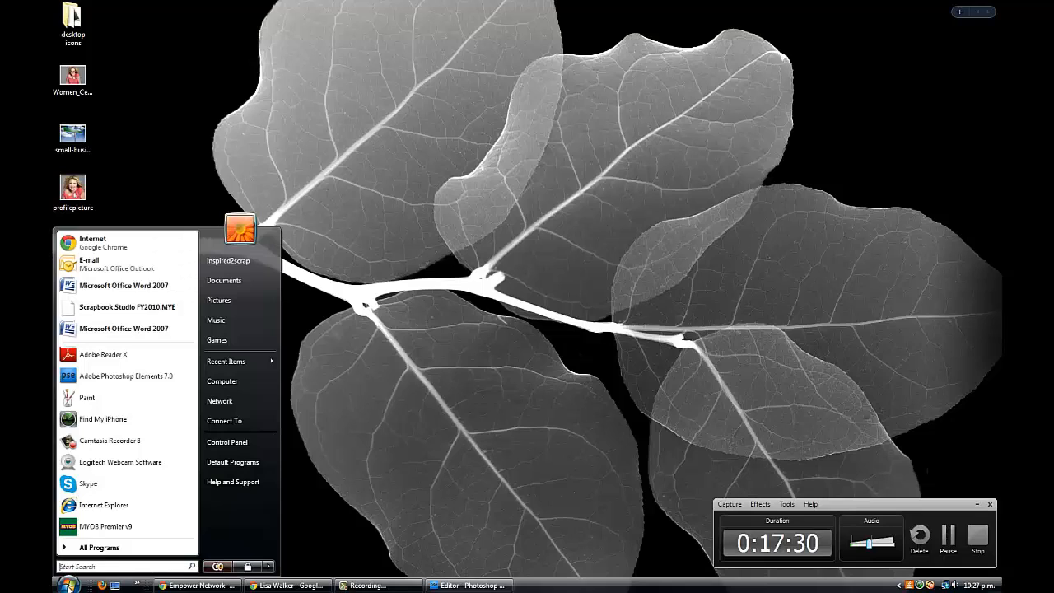
click(92, 565)
text(cam)
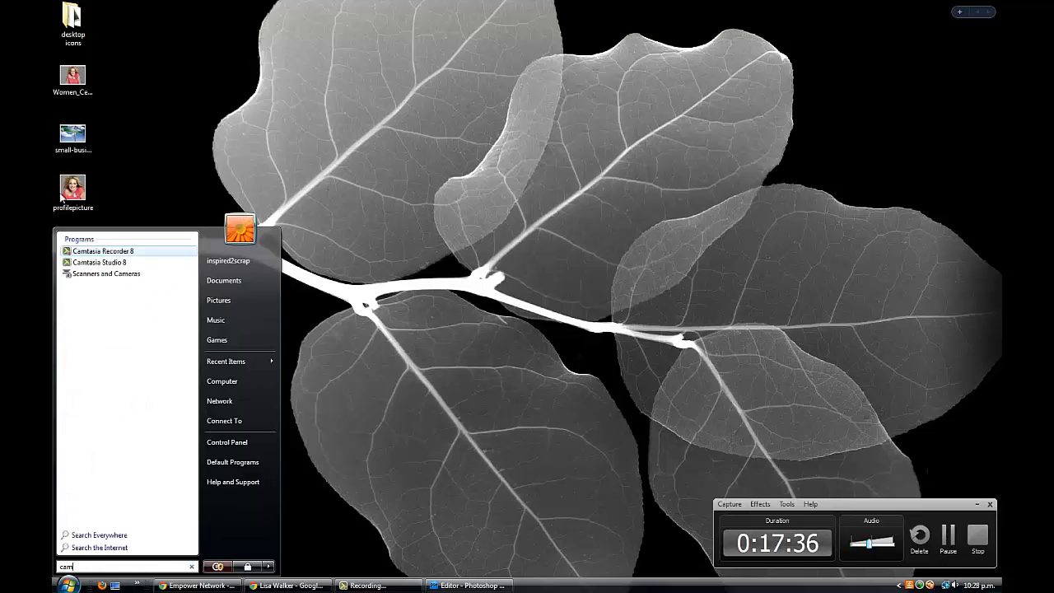
click(85, 263)
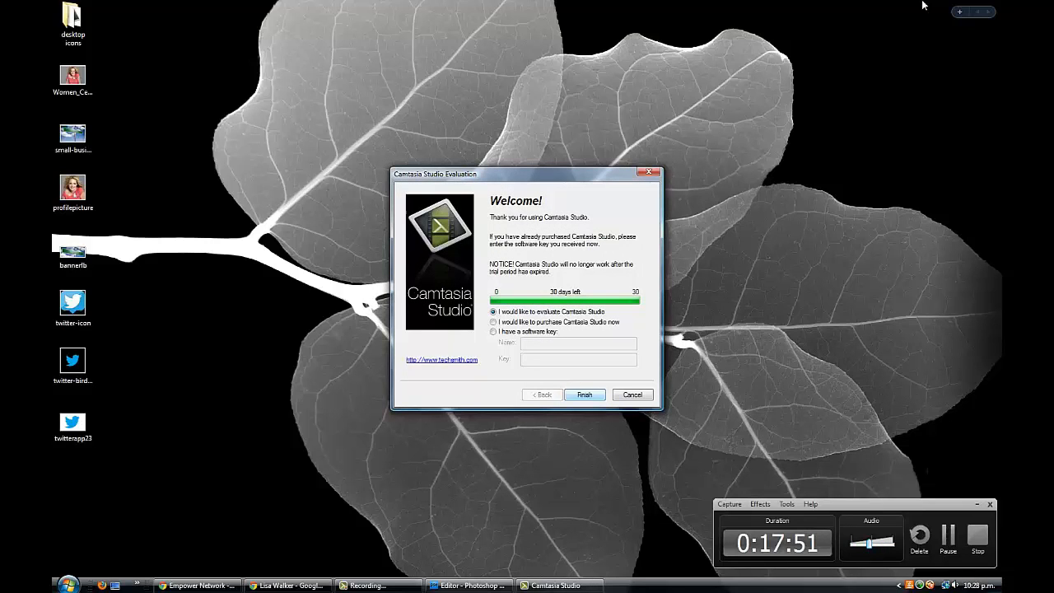
click(632, 395)
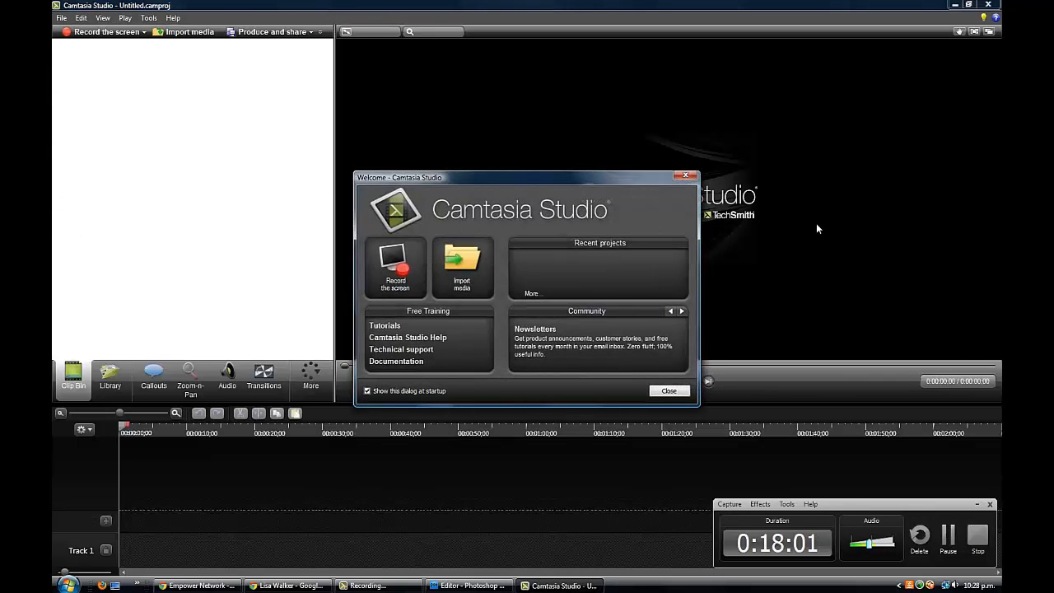
click(668, 392)
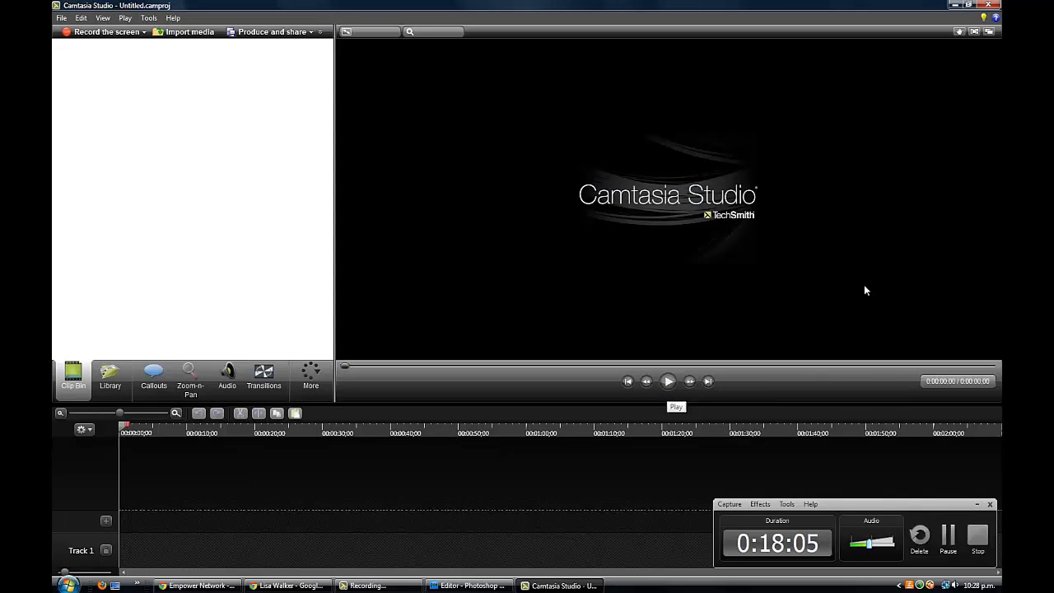